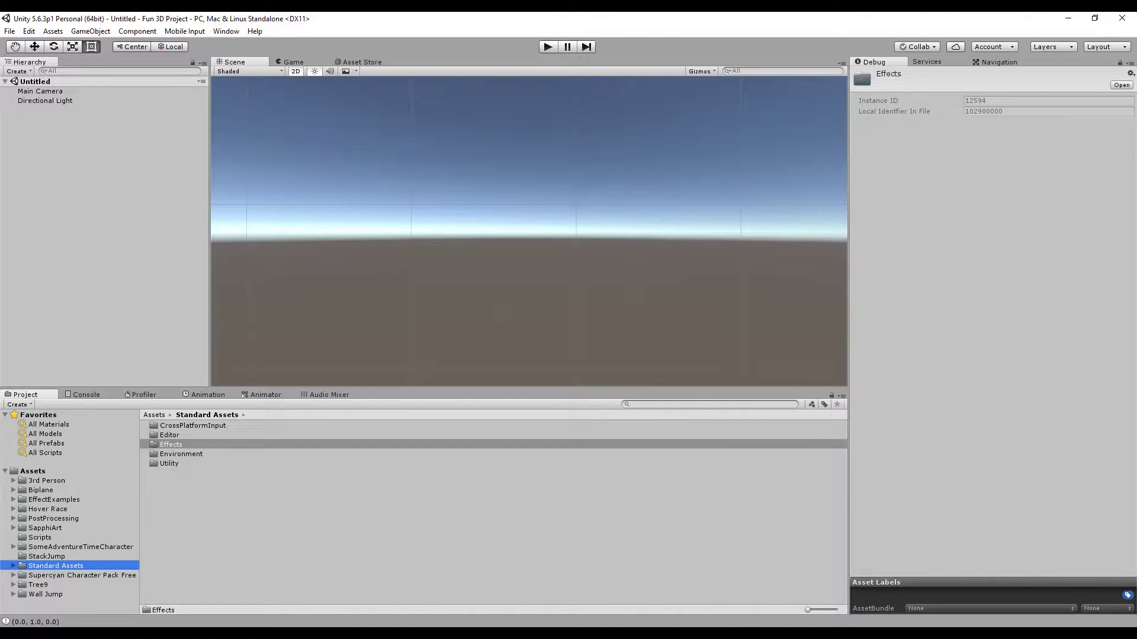
- Switch to the browser to view the Patreon Heat Distortion Effect tip, and return to Unity
key(alt+Tab)
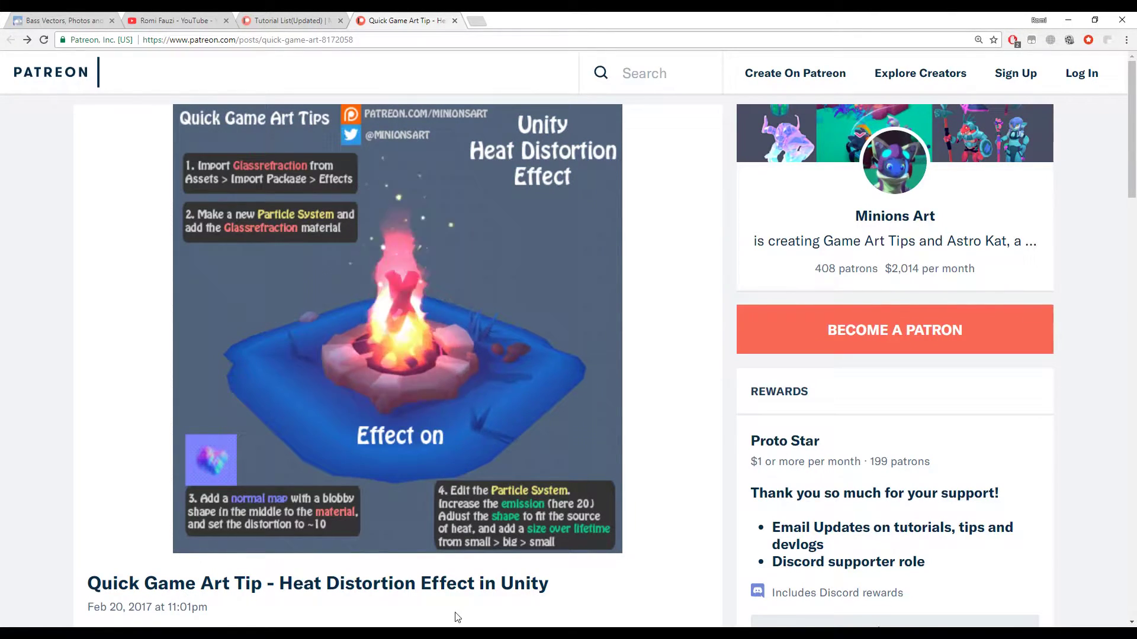
mouse_move(451, 633)
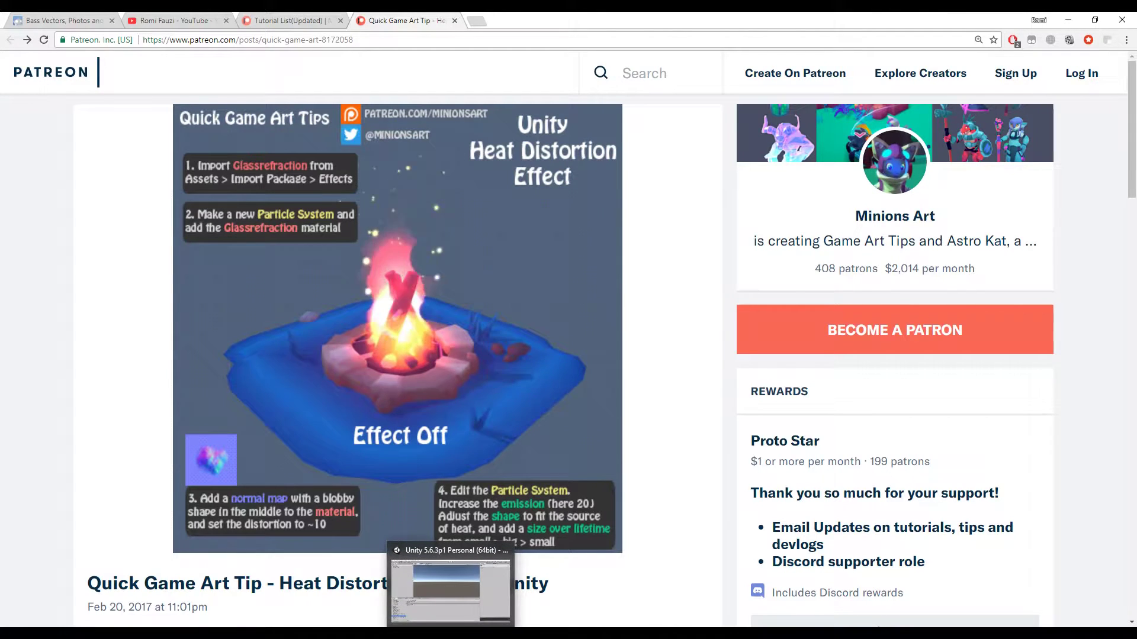
click(451, 589)
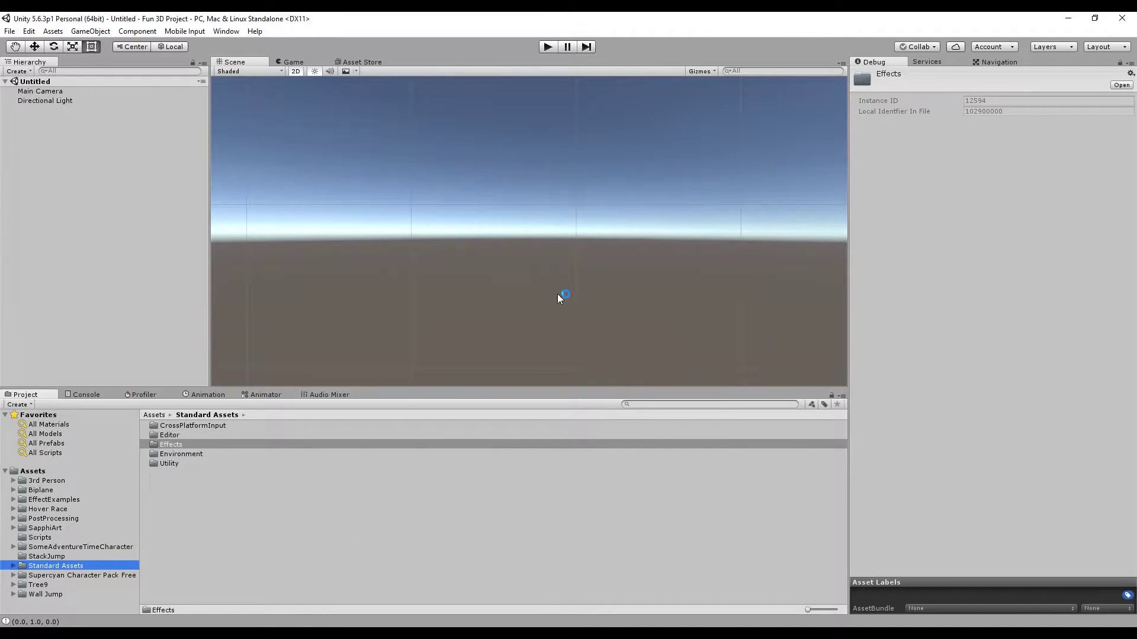
- Open the EffectExamples folder and search the Asset Store for "unity particle pack"
click(57, 500)
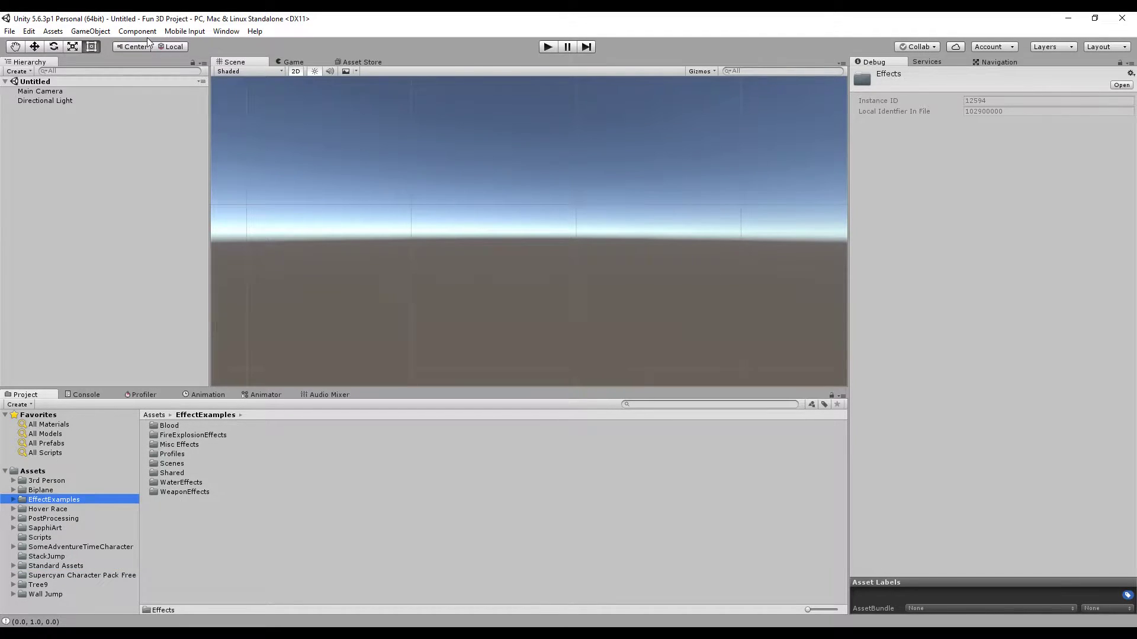
click(368, 62)
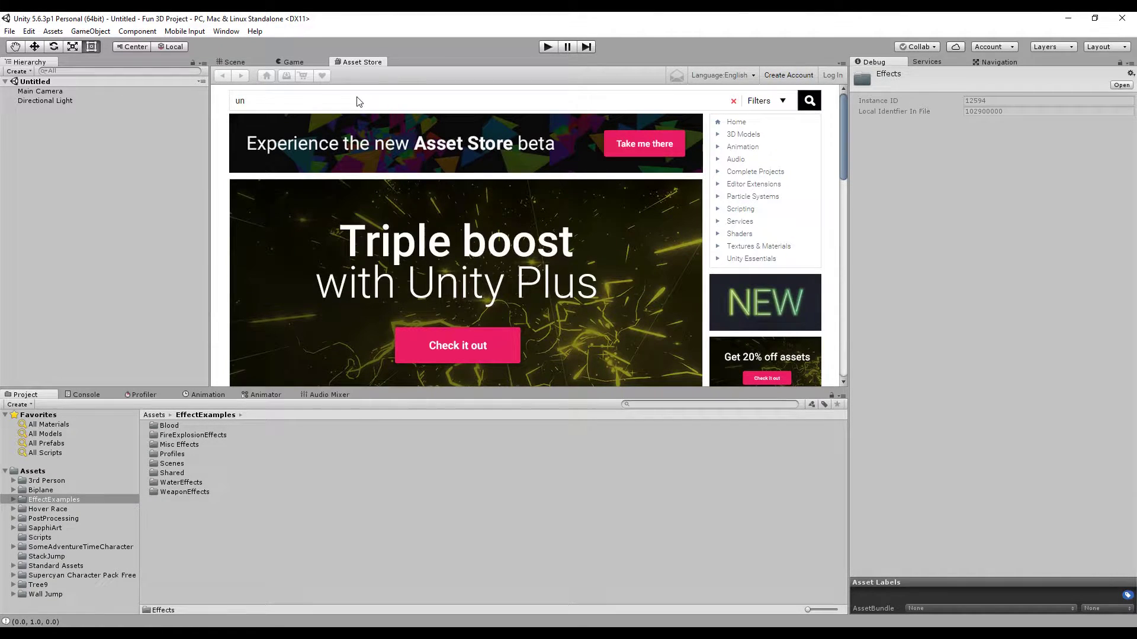
text(particle pack)
key(Return)
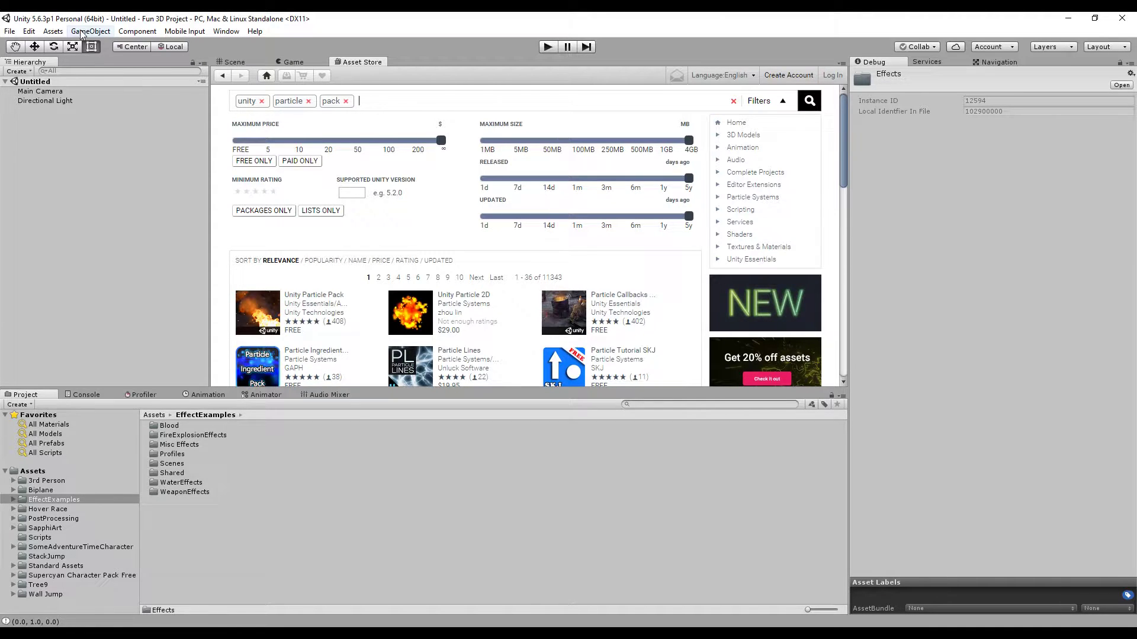
- Look through the importable asset packages and the Effects folder inside Standard Assets, ending in the EffectExamples folder
click(52, 31)
mouse_move(77, 132)
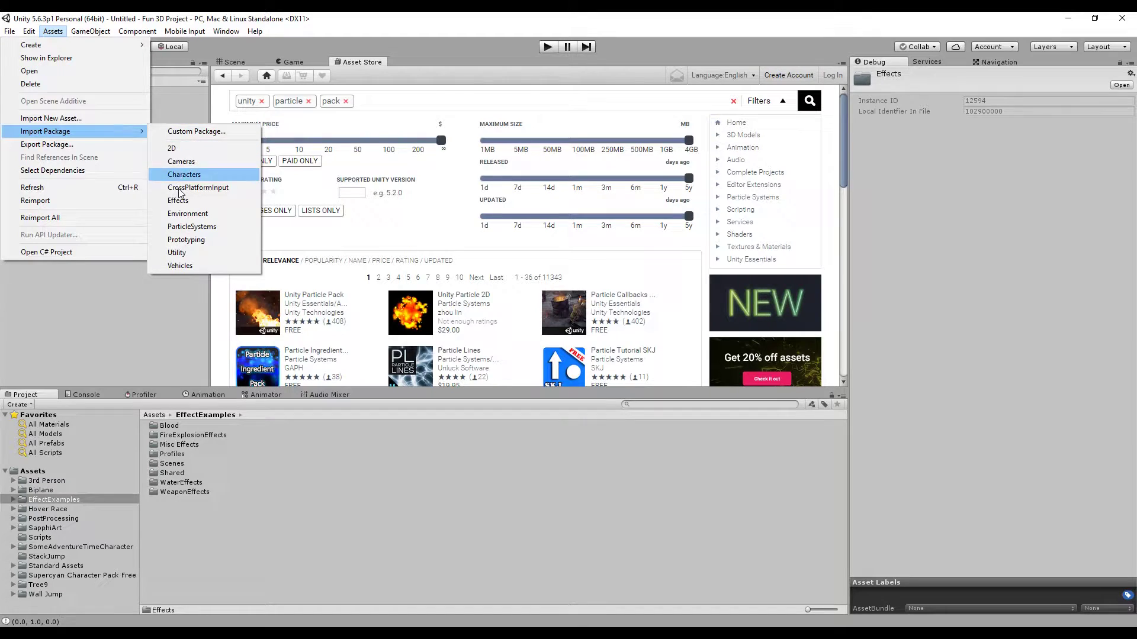
click(296, 63)
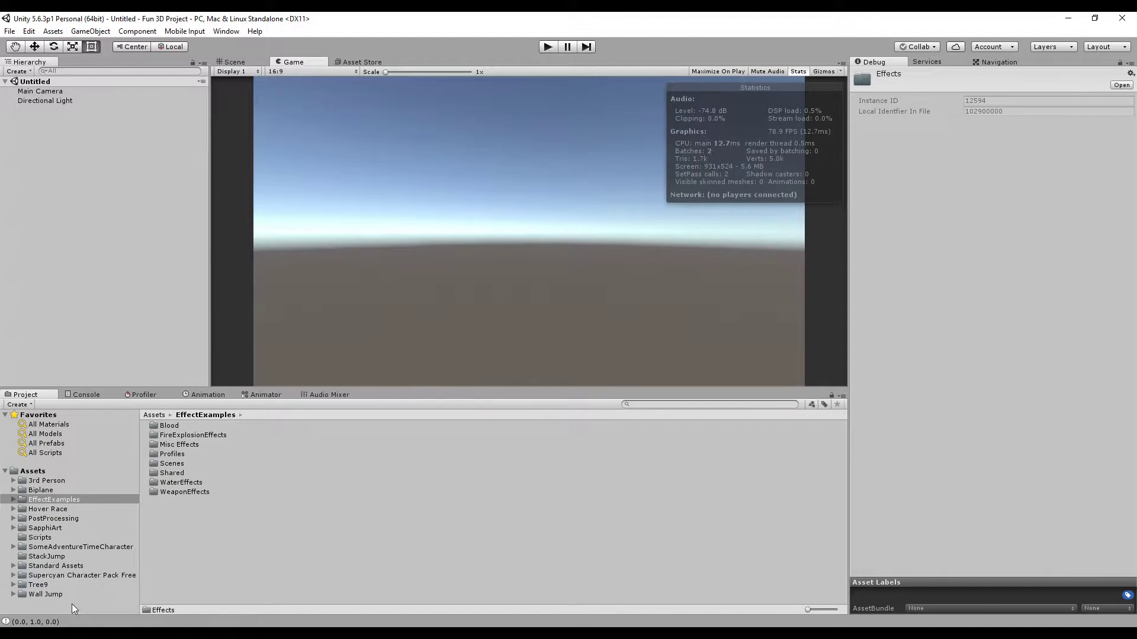
click(51, 566)
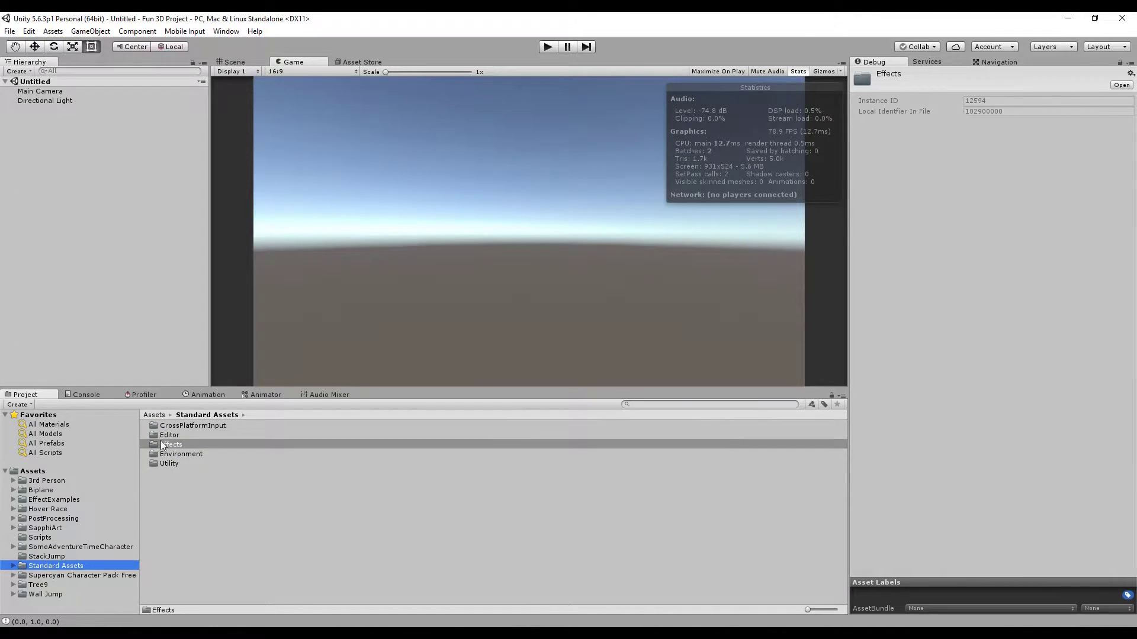
double_click(168, 444)
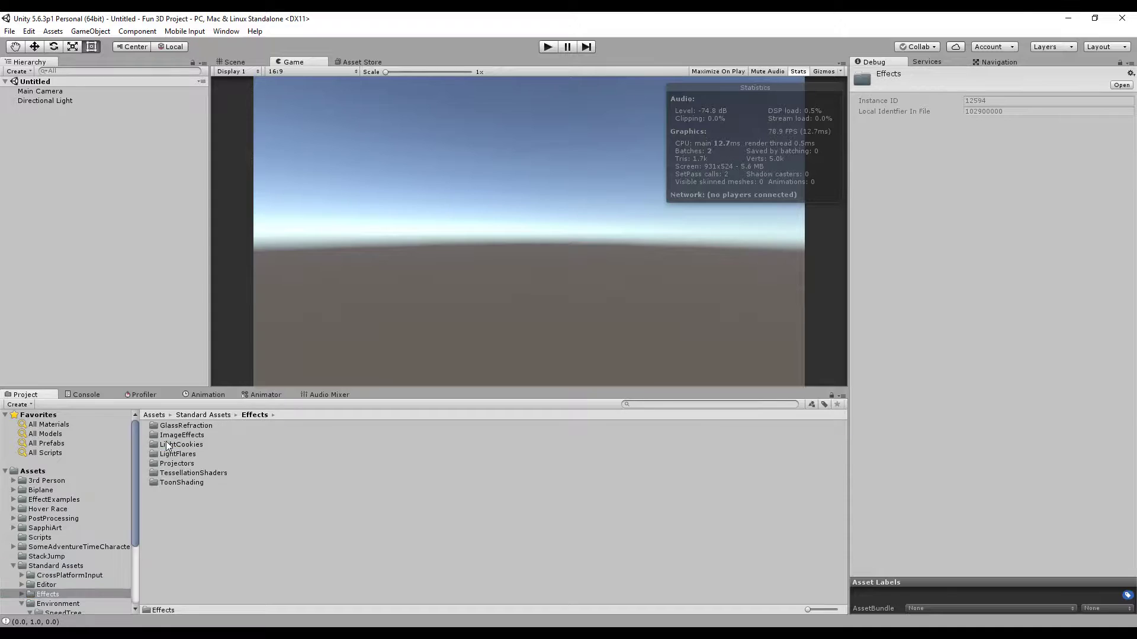
click(50, 499)
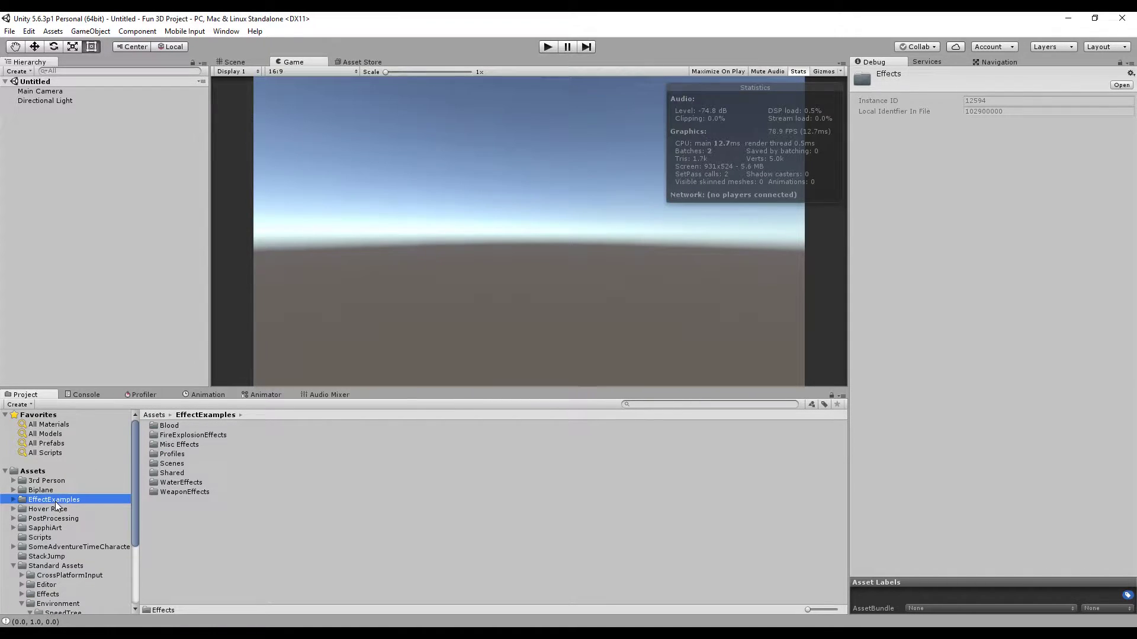
- Return to the Scene view and switch it from 2D to 3D perspective
click(237, 62)
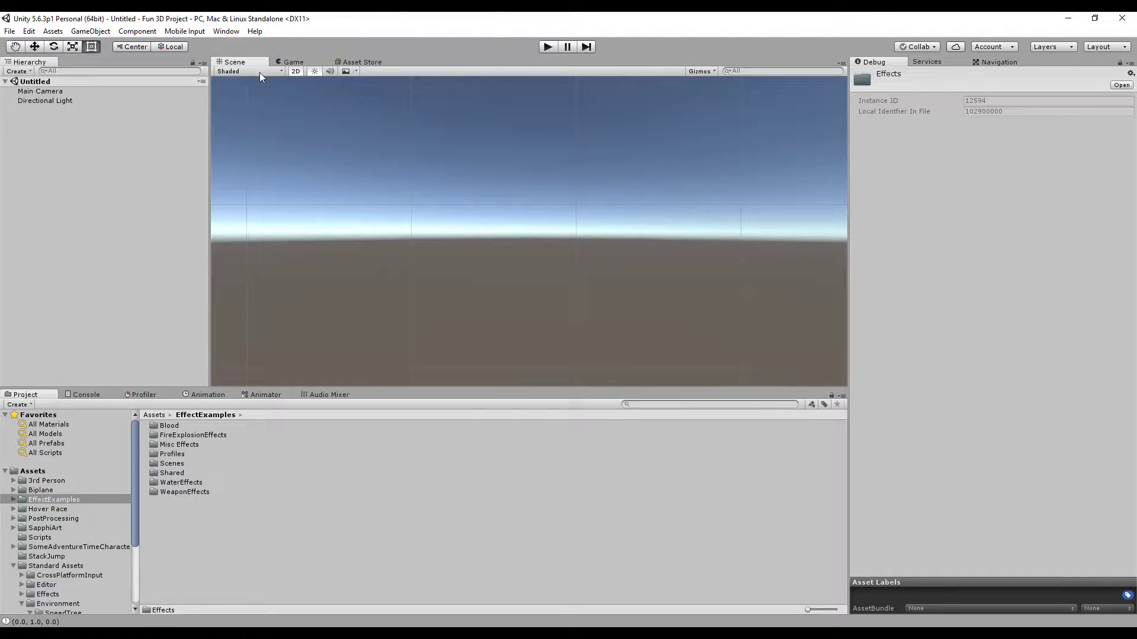
click(297, 71)
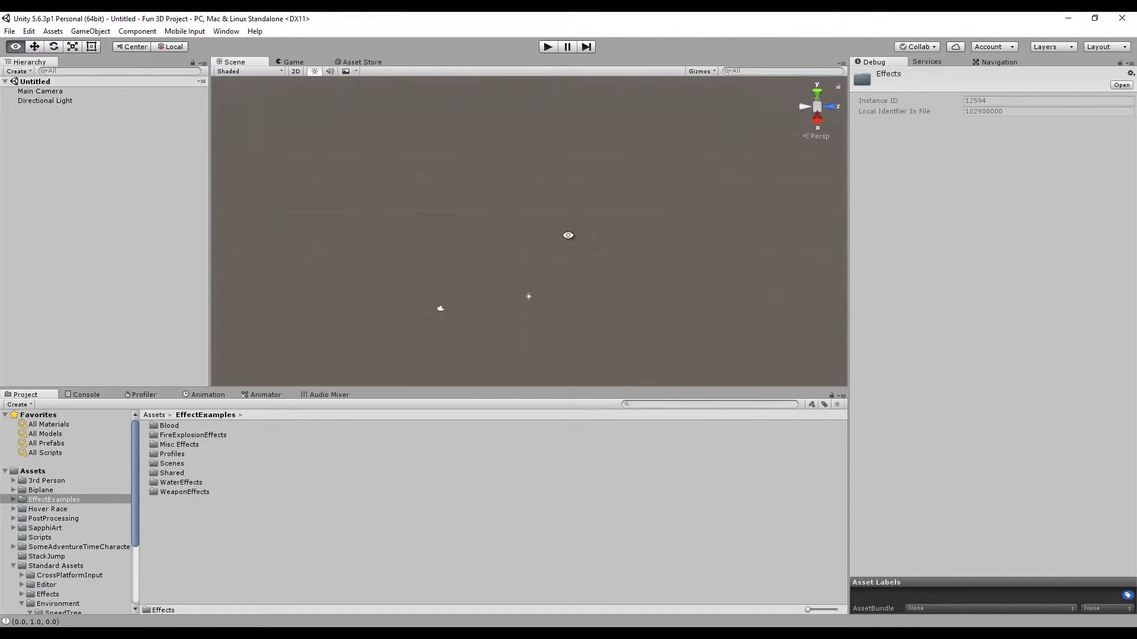
alt+drag(409, 255, 542, 231)
- Add a 3D Plane object to the scene
click(57, 166)
right_click(66, 164)
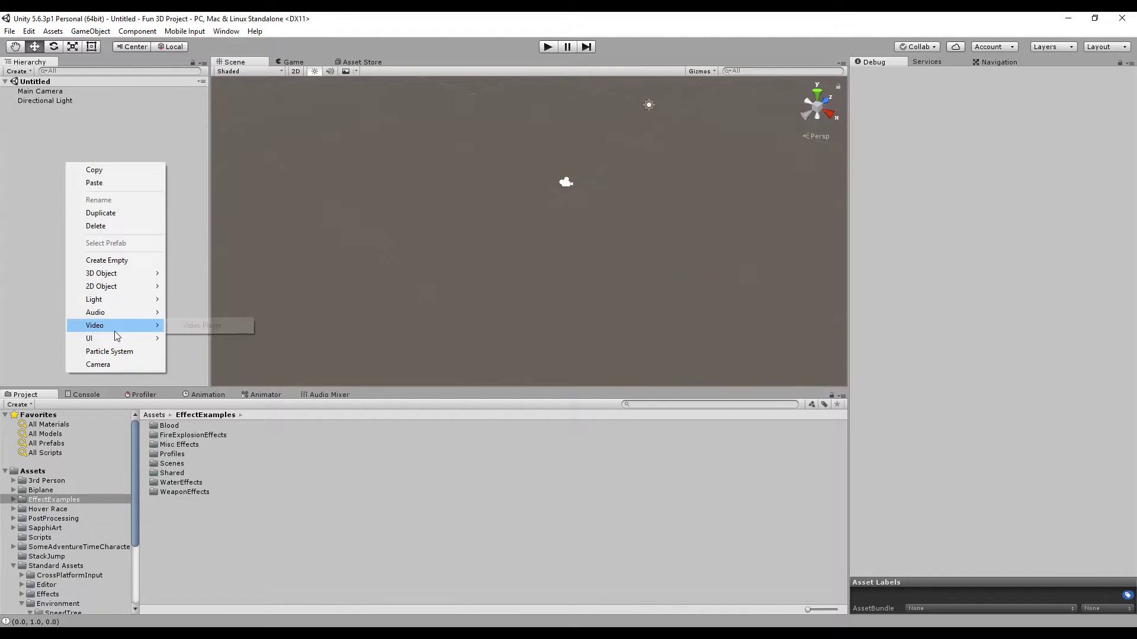
mouse_move(149, 274)
click(191, 325)
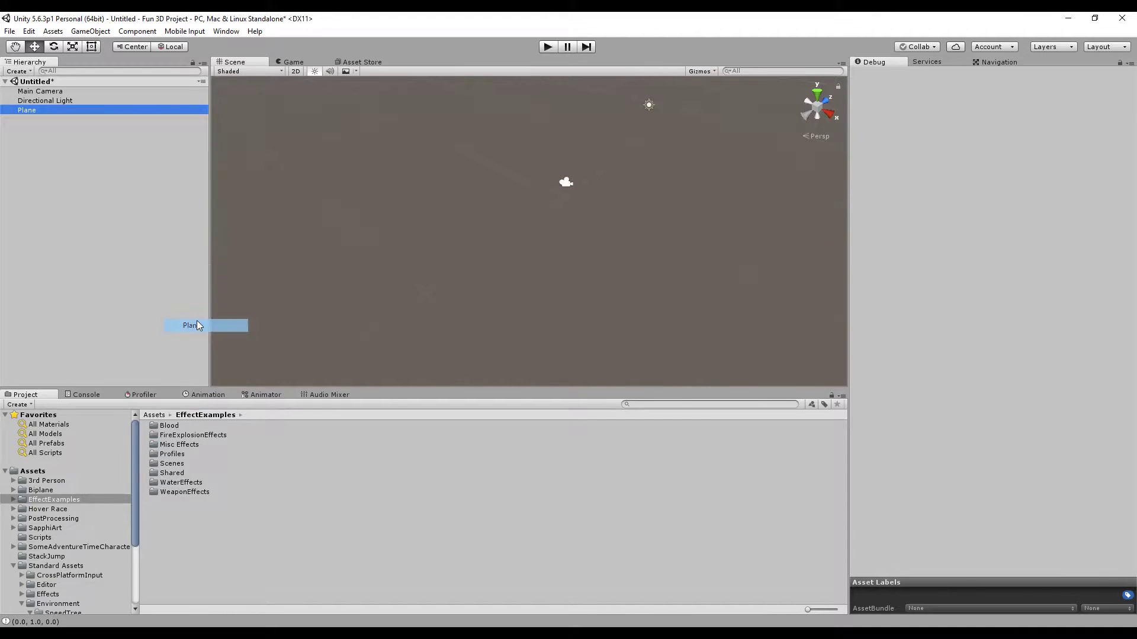
alt+drag(589, 218, 699, 228)
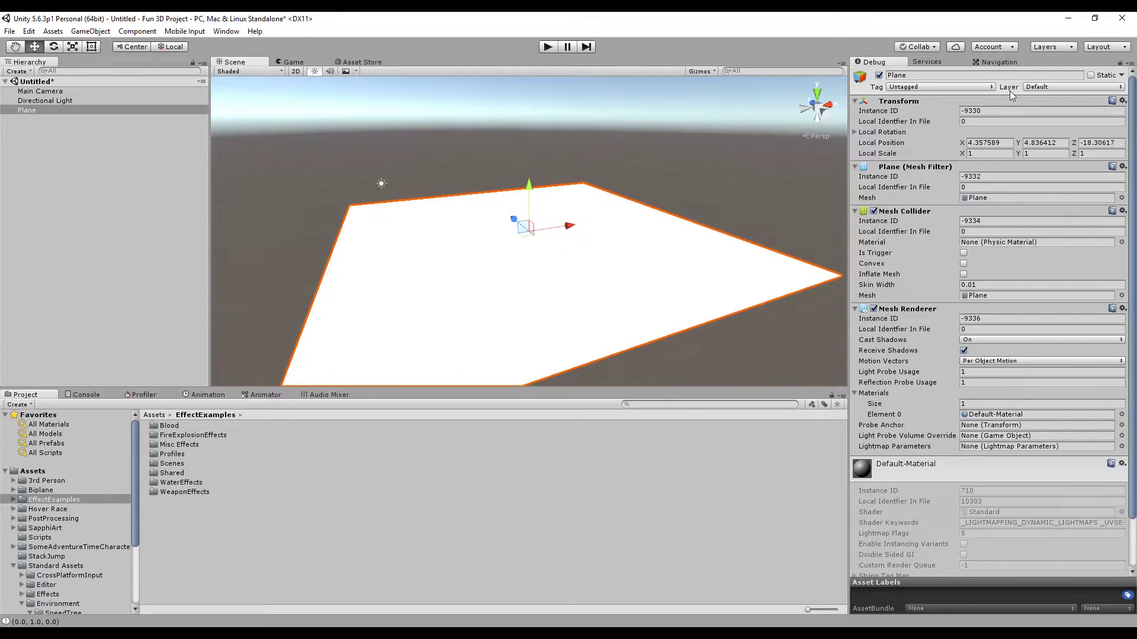
- Set the Inspector to Normal mode and reset the Plane's Transform to its default values
right_click(882, 64)
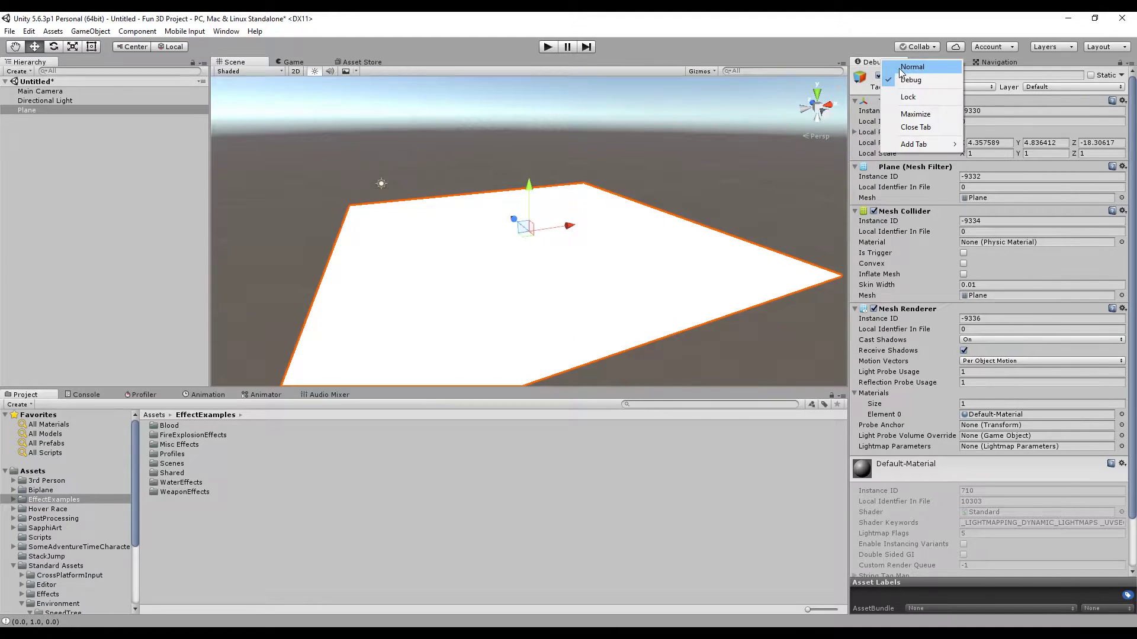
click(900, 71)
click(1131, 101)
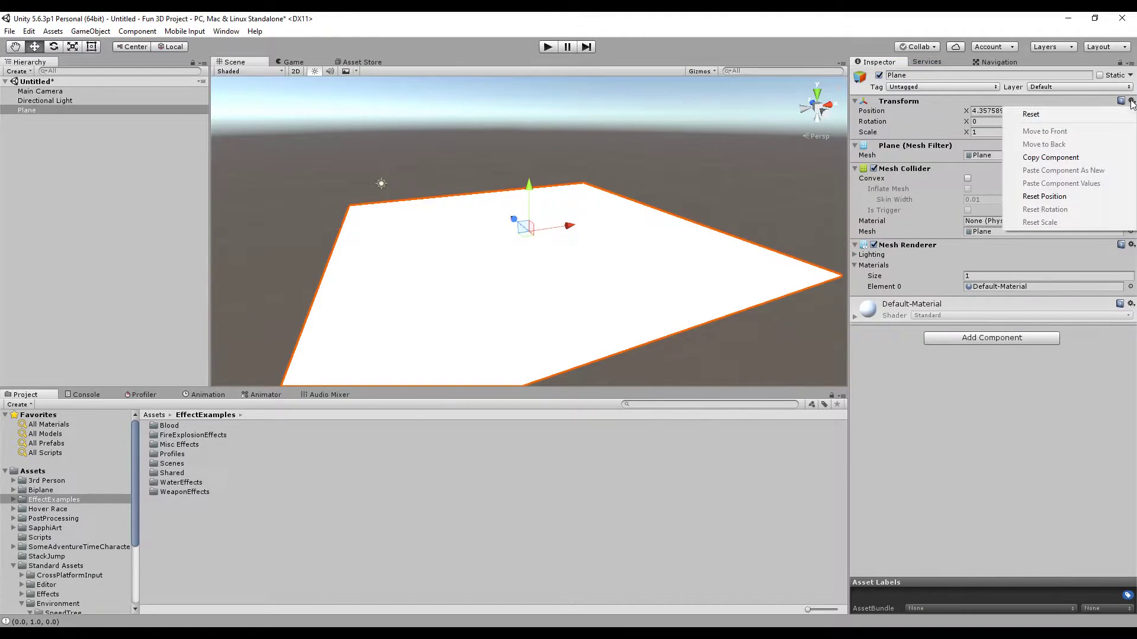
click(1071, 114)
key(f)
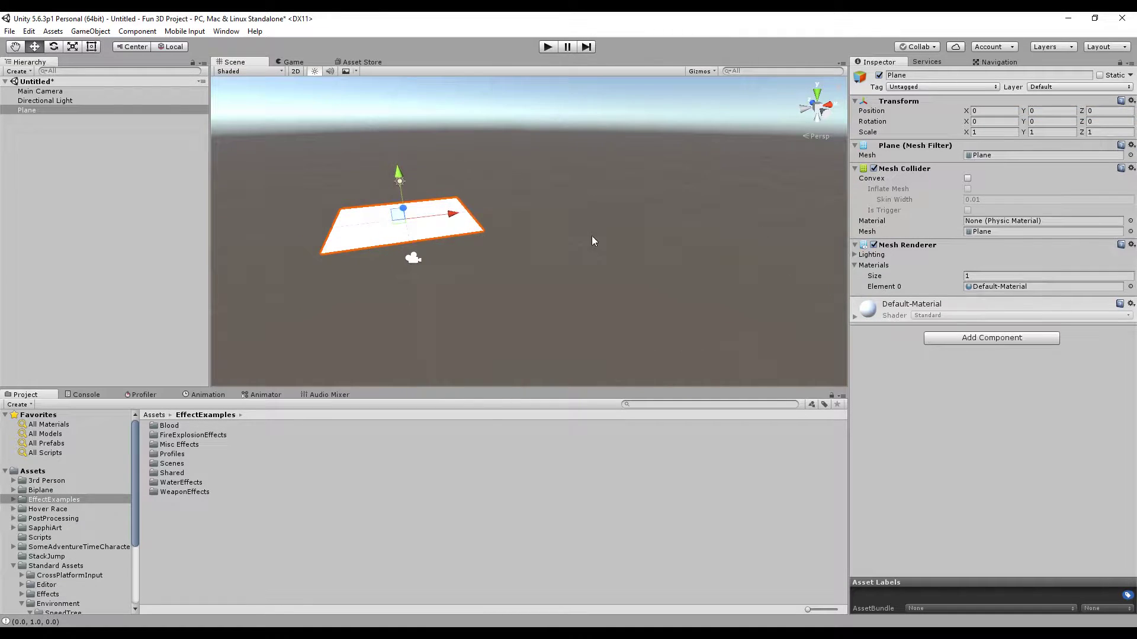
scroll(516, 279, down, 10)
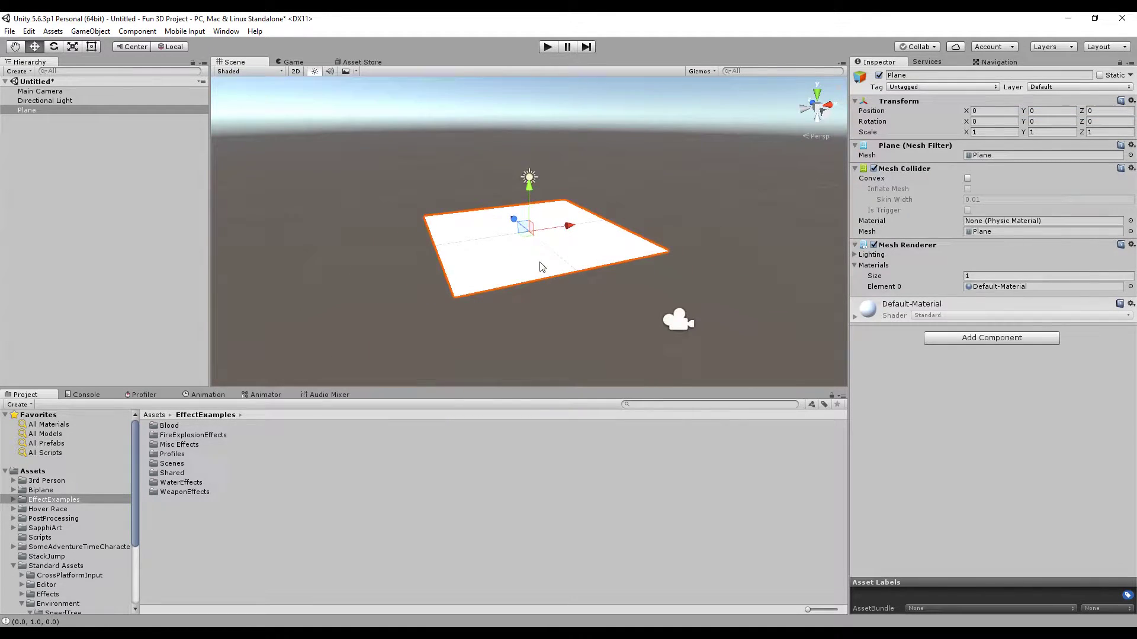
- Select the Main Camera and check its placement relative to the plane
click(630, 298)
key(f)
alt+drag(558, 285, 593, 274)
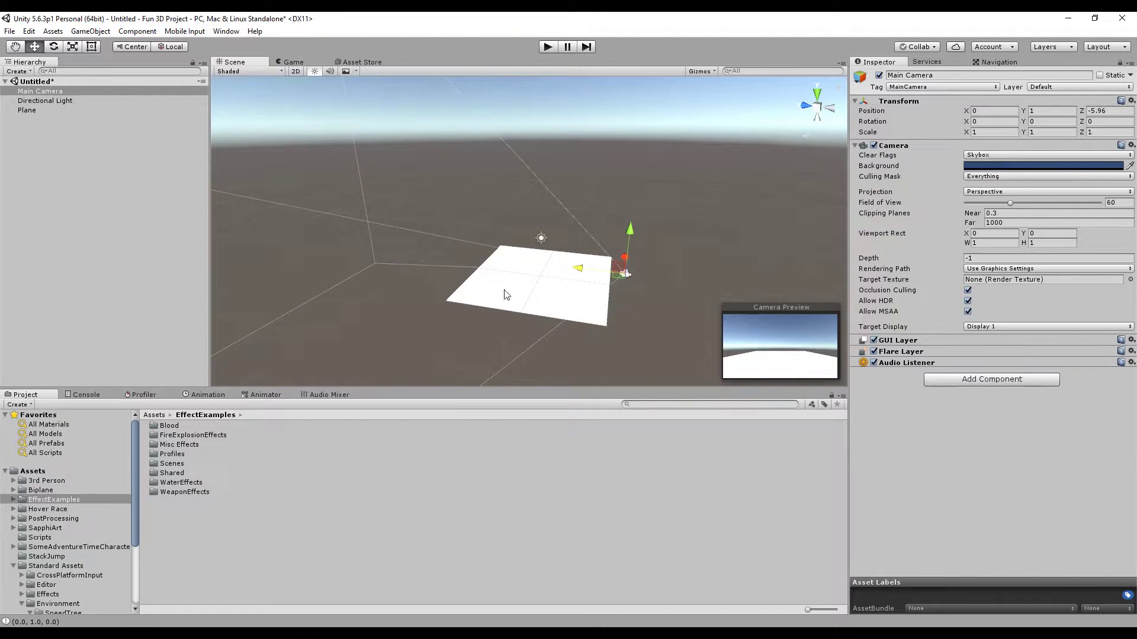
- Create a new material named Ground in the root Assets folder
click(49, 482)
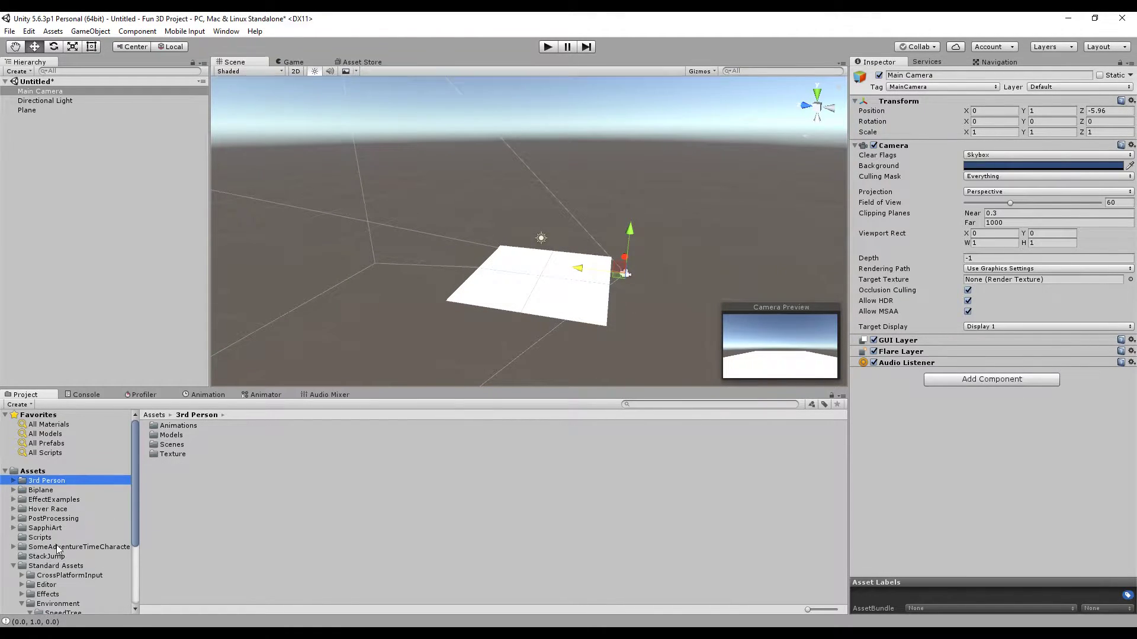
right_click(194, 522)
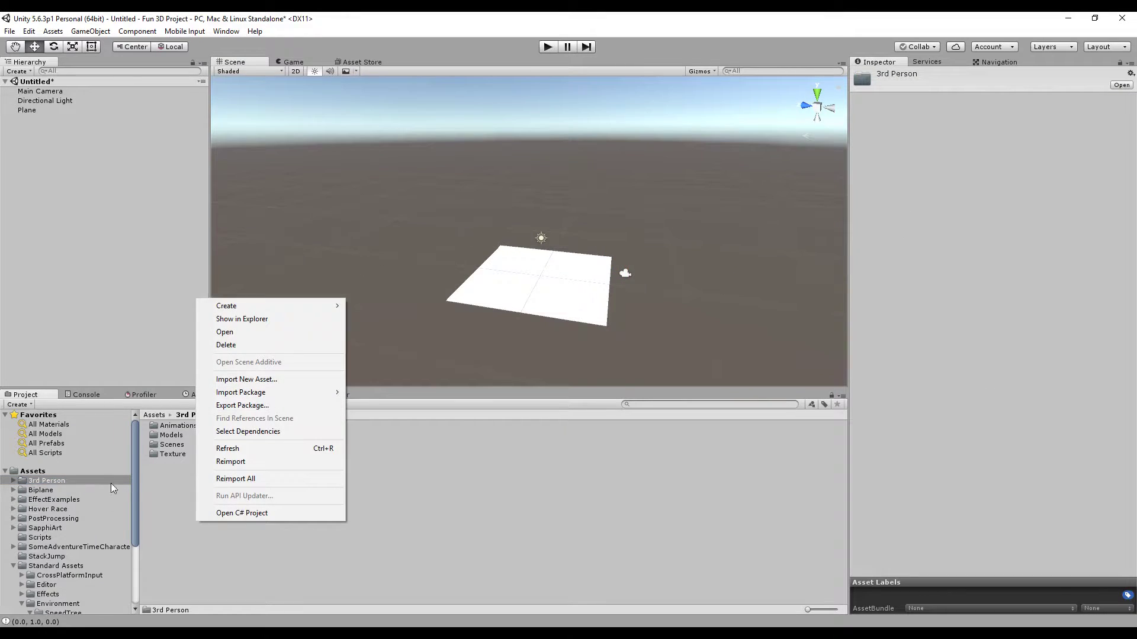
click(24, 472)
right_click(176, 588)
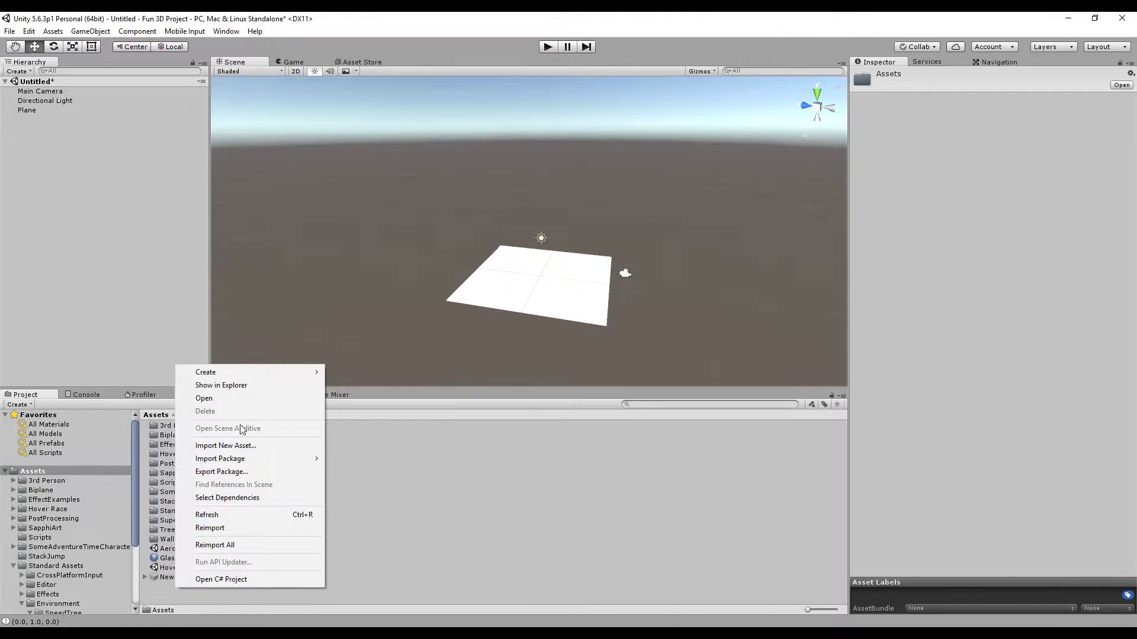
mouse_move(239, 370)
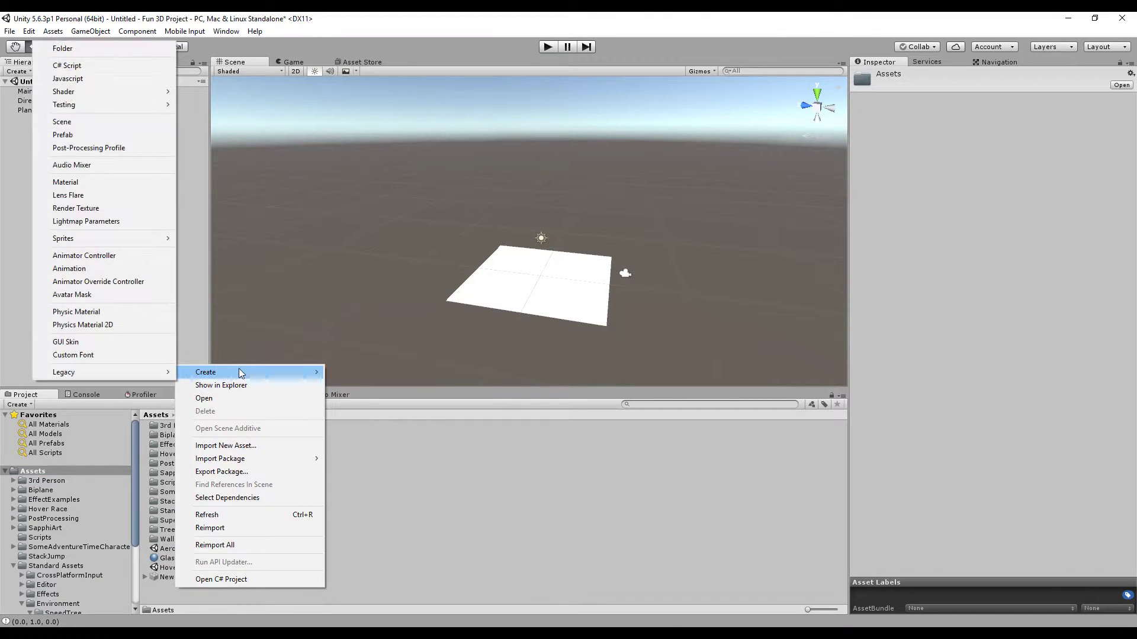
click(89, 182)
text(Ground)
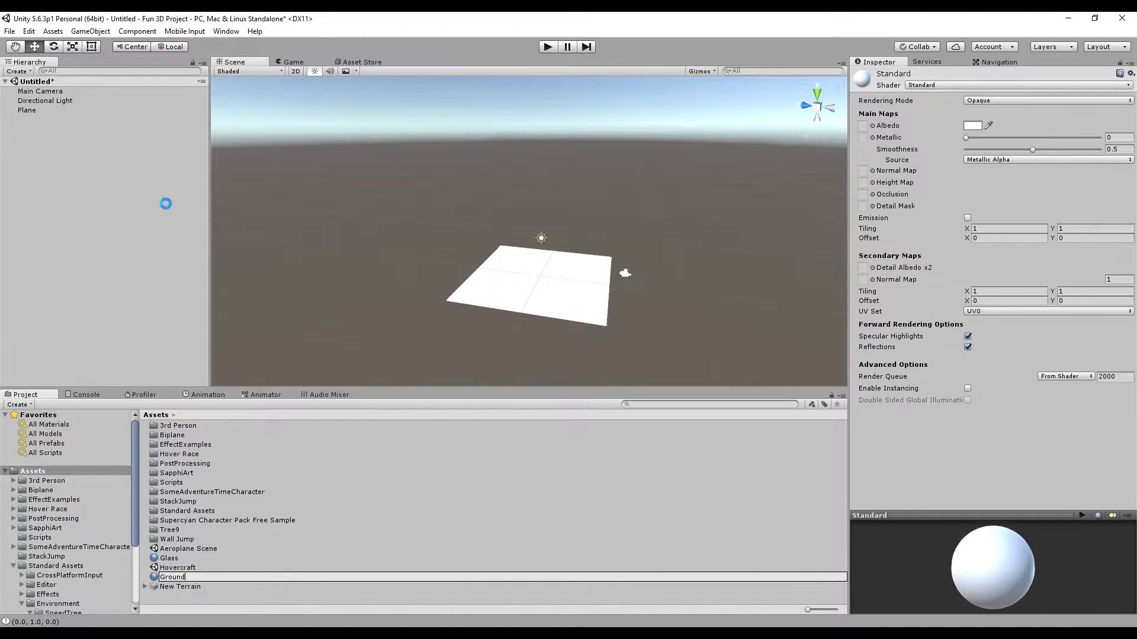
key(Return)
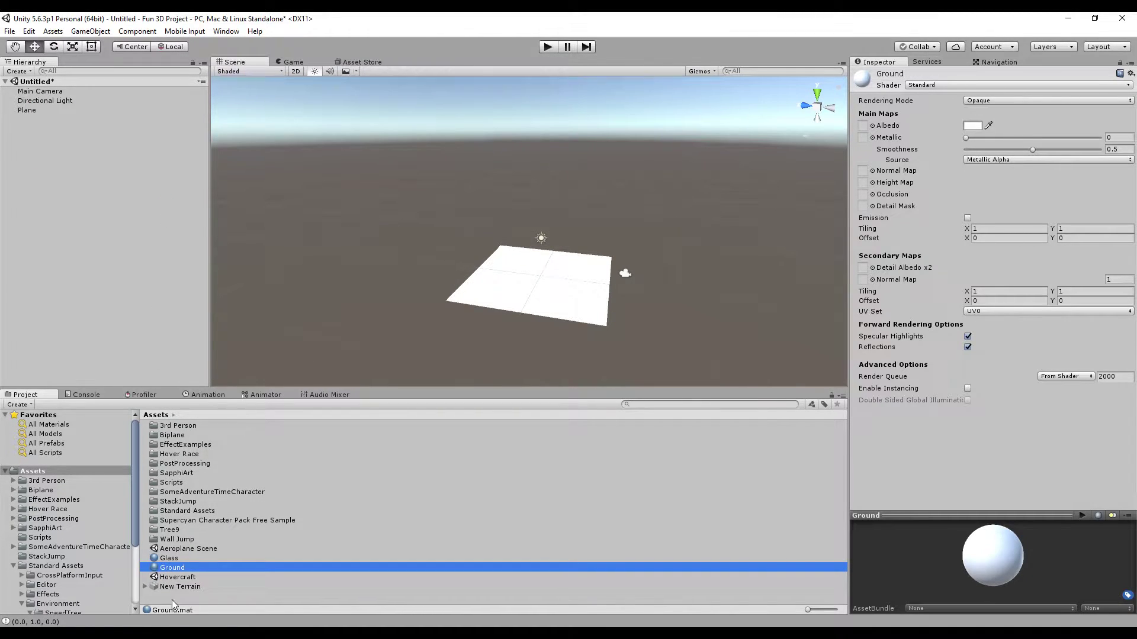
- Create a second material named Distortion in the root Assets folder
click(173, 599)
right_click(173, 599)
mouse_move(218, 382)
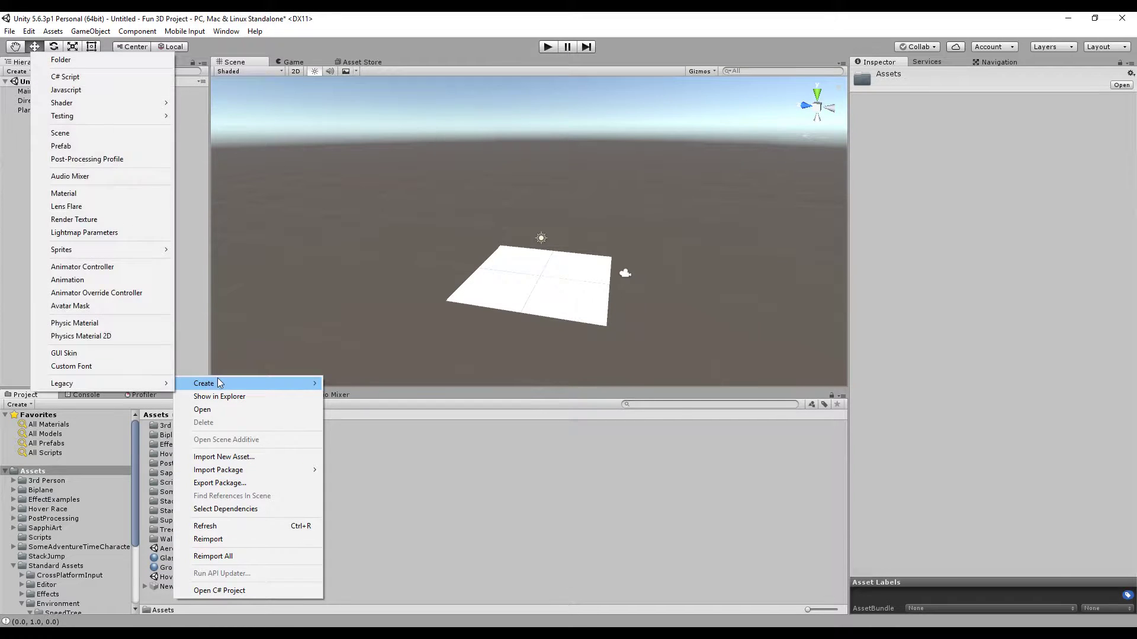
click(82, 193)
text(Distortion)
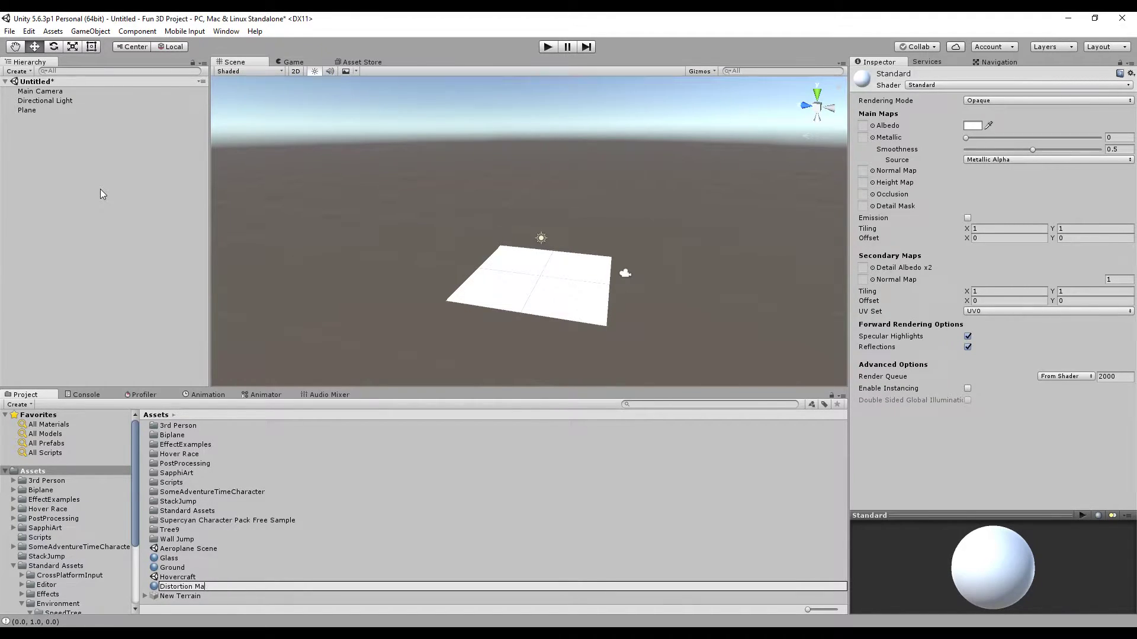
key(Return)
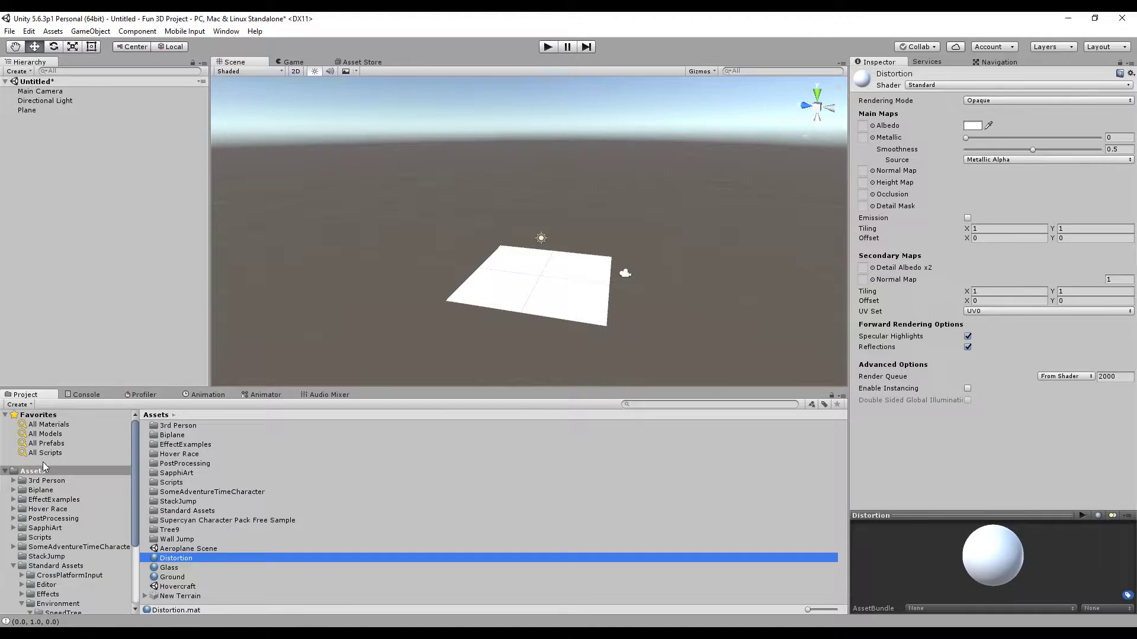
- Create a new folder named HeatDistortion under Assets
right_click(42, 471)
mouse_move(101, 249)
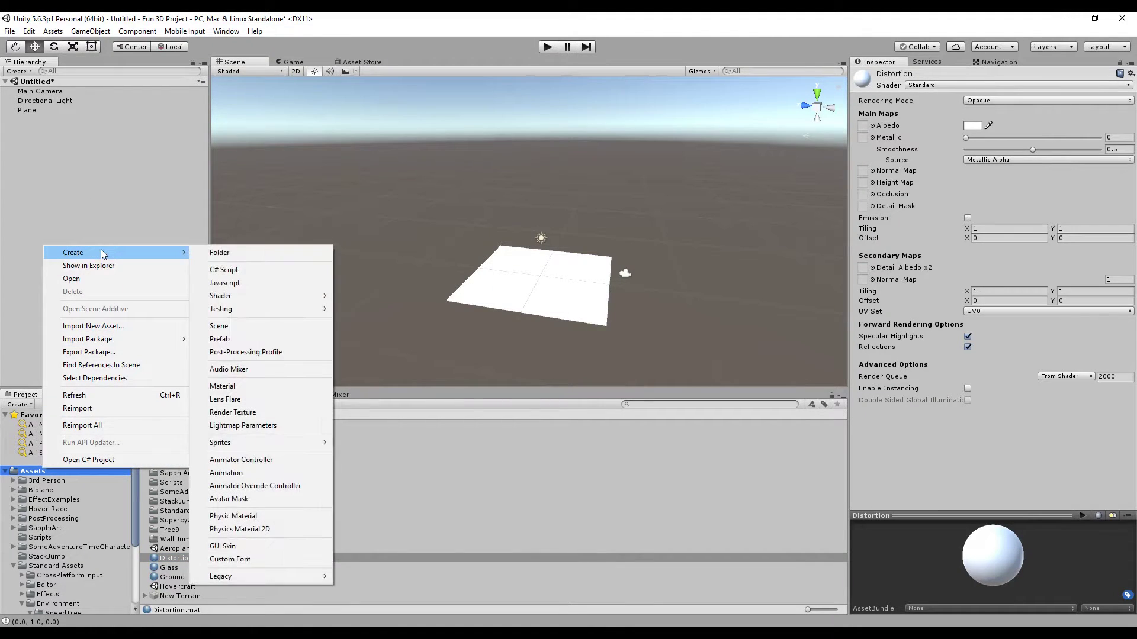
click(238, 247)
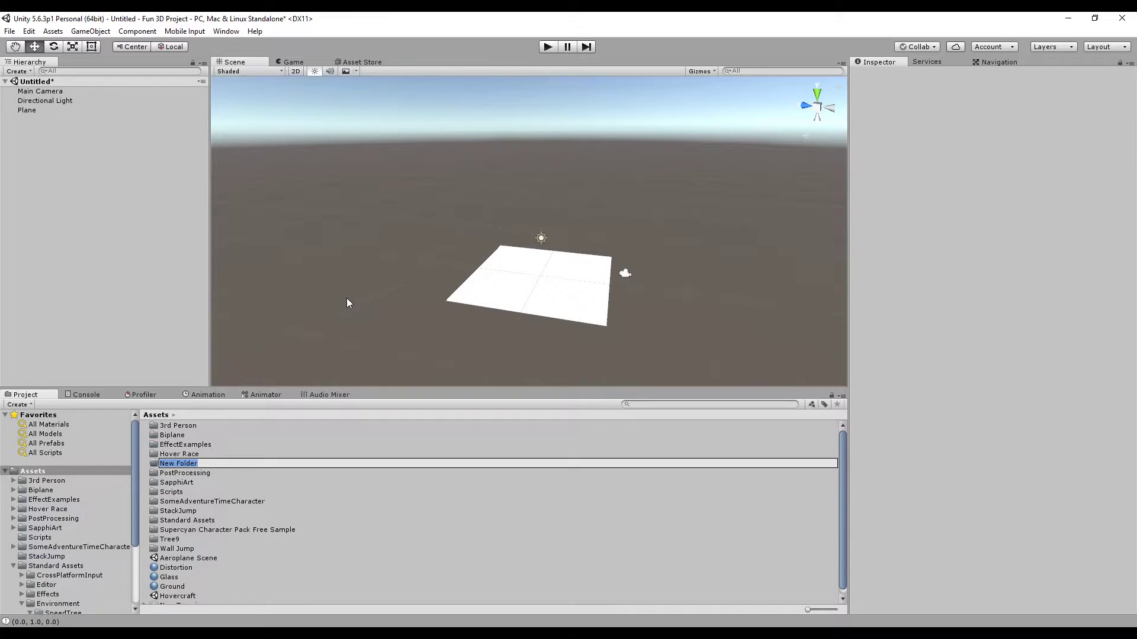
text(HeatDistortion)
key(Return)
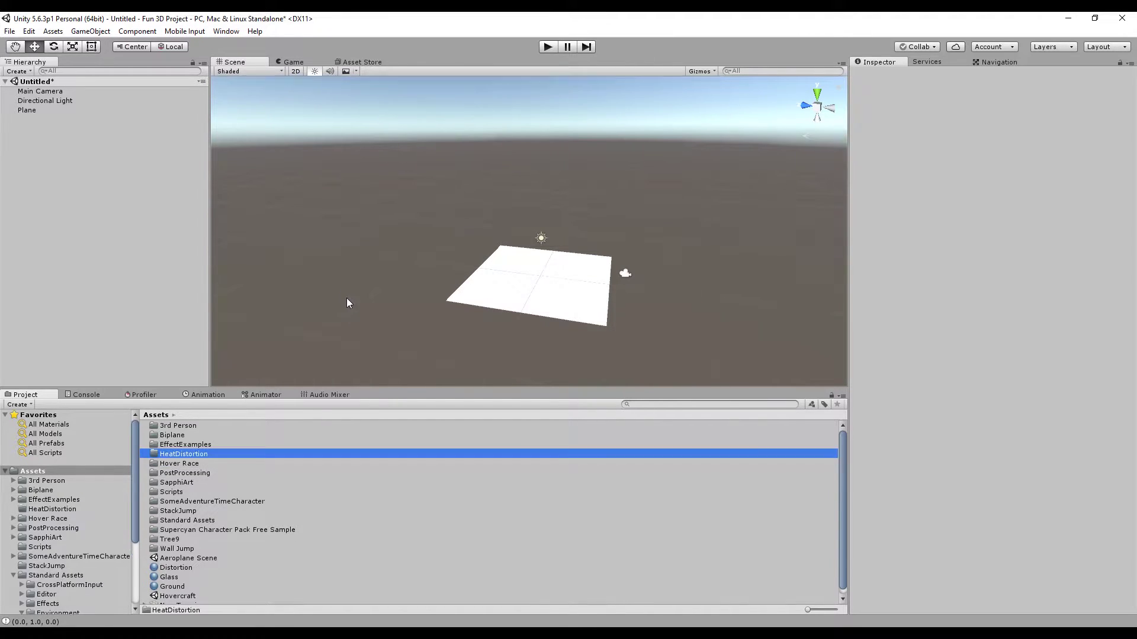
- Move the Distortion and Ground materials into the HeatDistortion folder and open that folder
click(154, 586)
ctrl+click(168, 578)
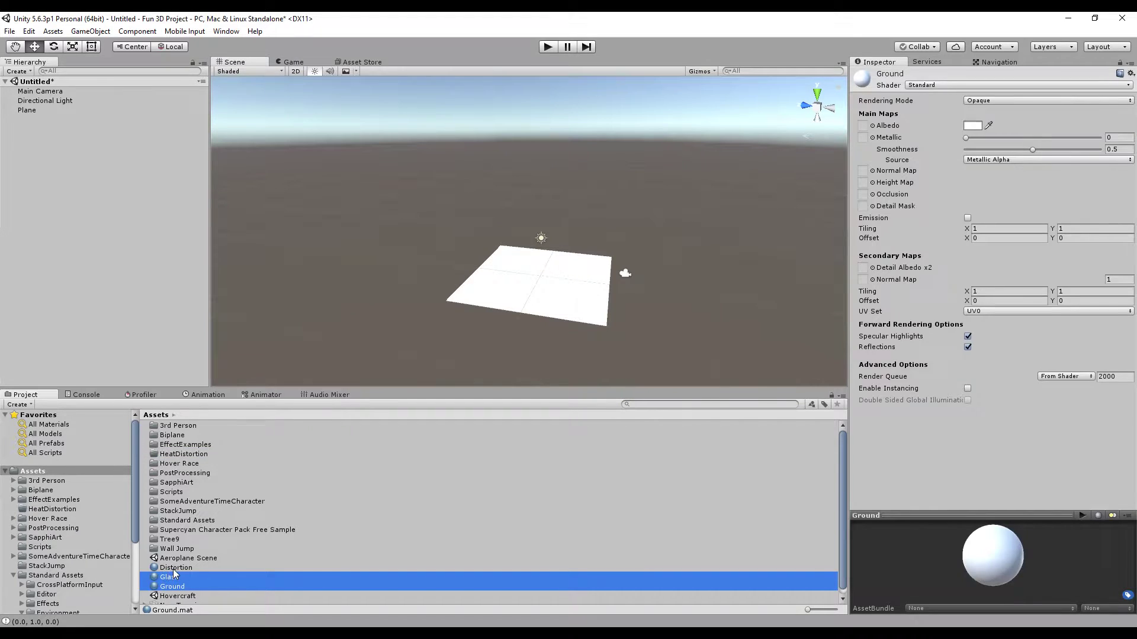
ctrl+click(172, 569)
ctrl+click(173, 576)
drag(175, 568, 187, 454)
double_click(187, 454)
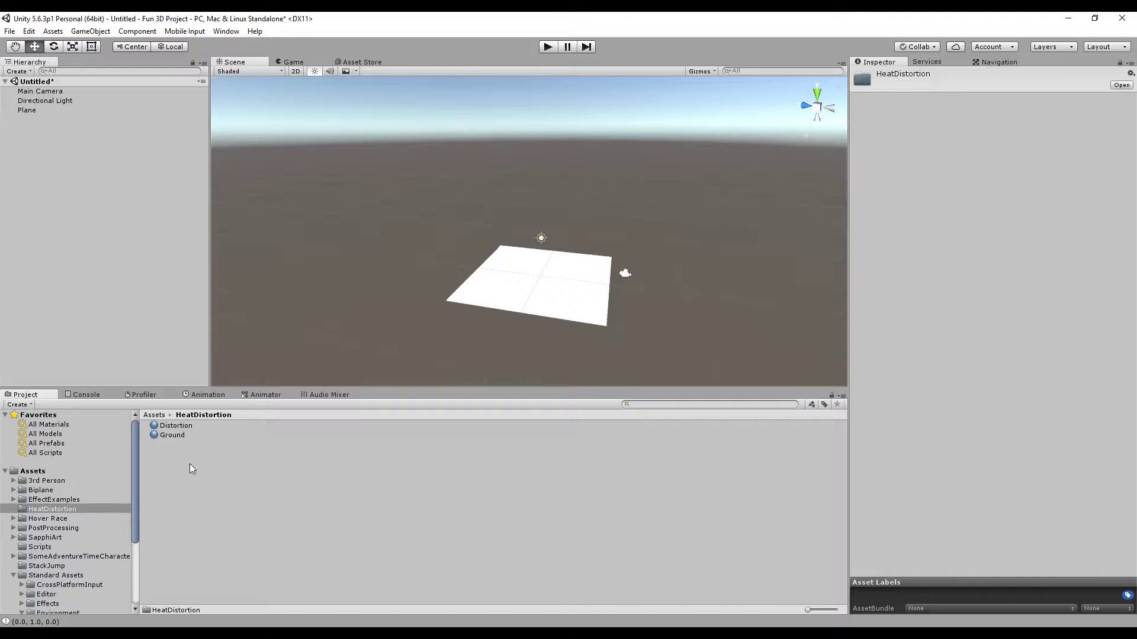
- Set the albedo colour of the Ground material to a bright green
click(178, 511)
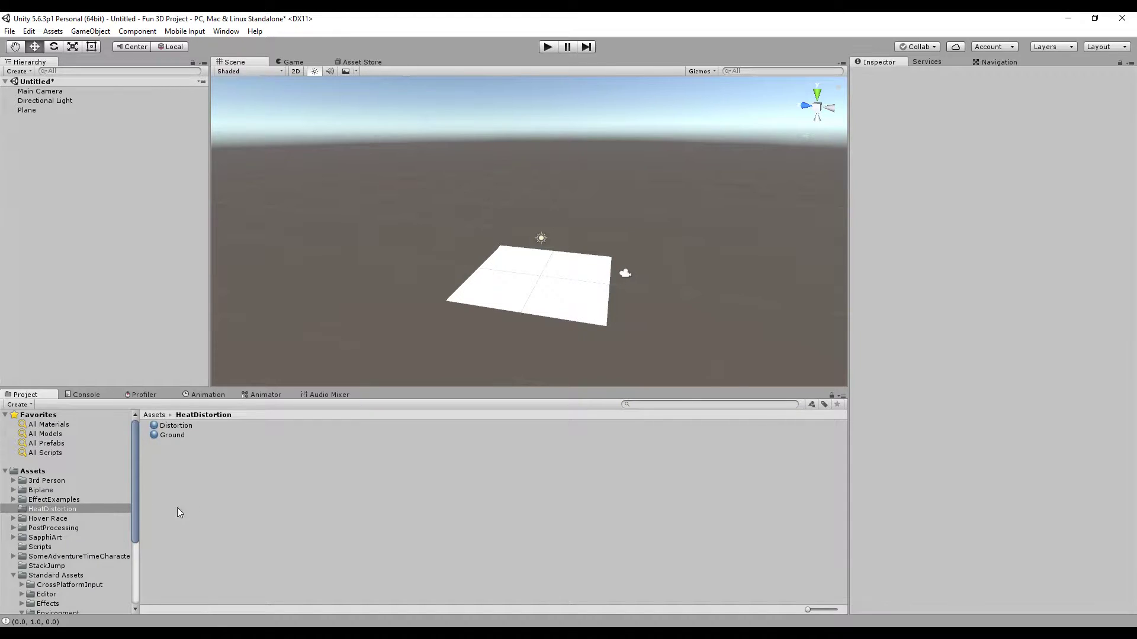
click(13, 575)
click(175, 436)
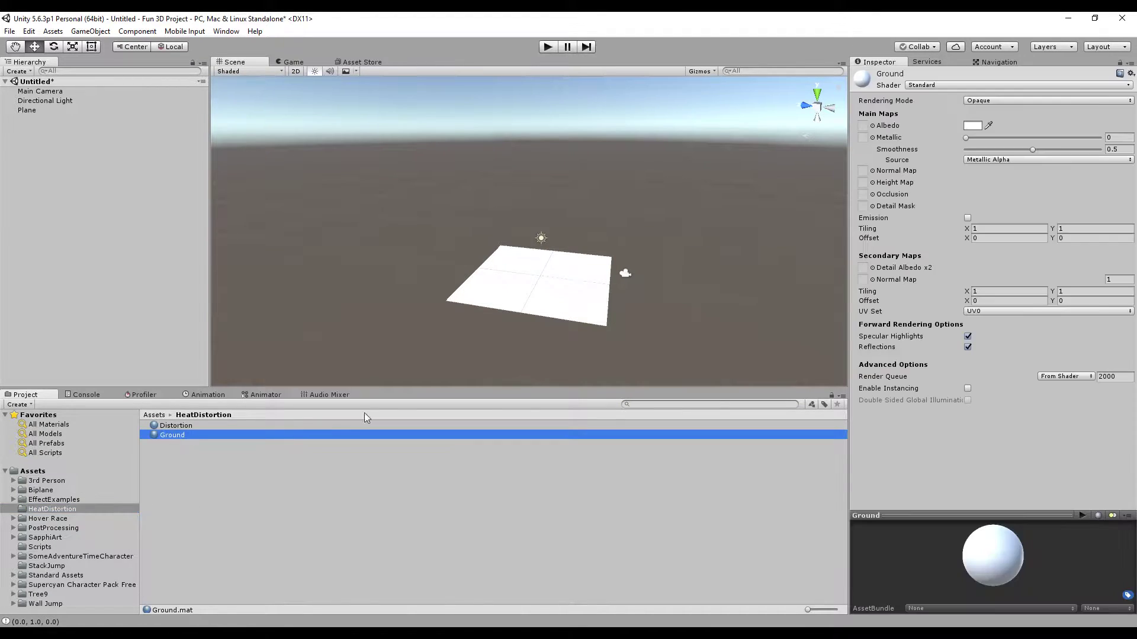
click(971, 125)
drag(770, 199, 715, 162)
click(788, 215)
drag(789, 215, 792, 213)
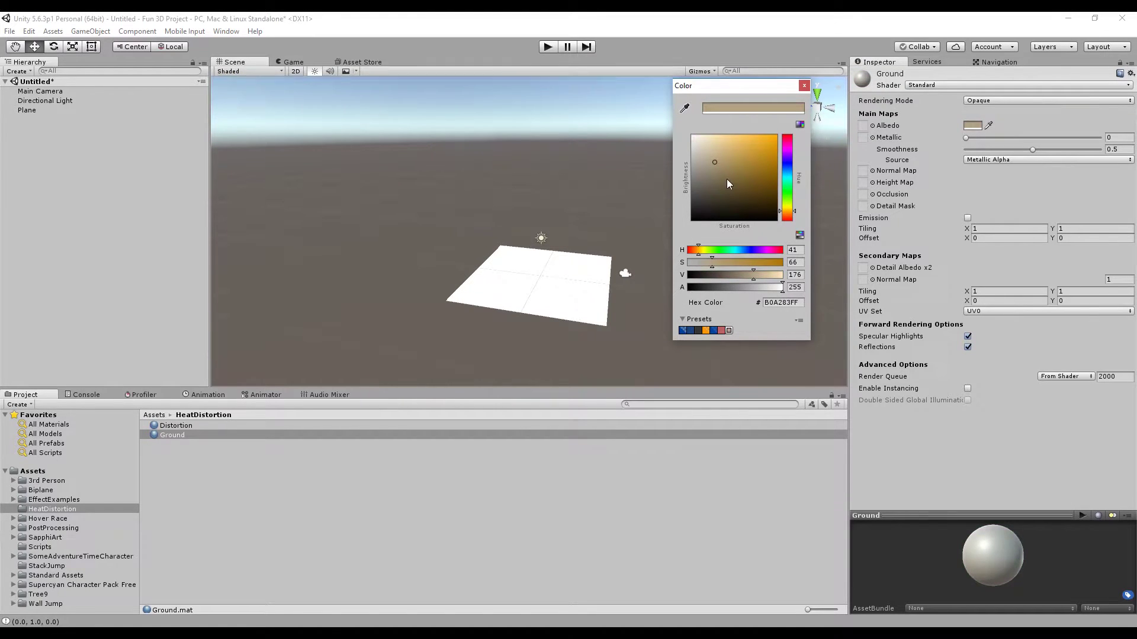
mouse_move(728, 180)
mouse_down()
mouse_move(742, 168)
mouse_move(791, 190)
mouse_up()
click(791, 190)
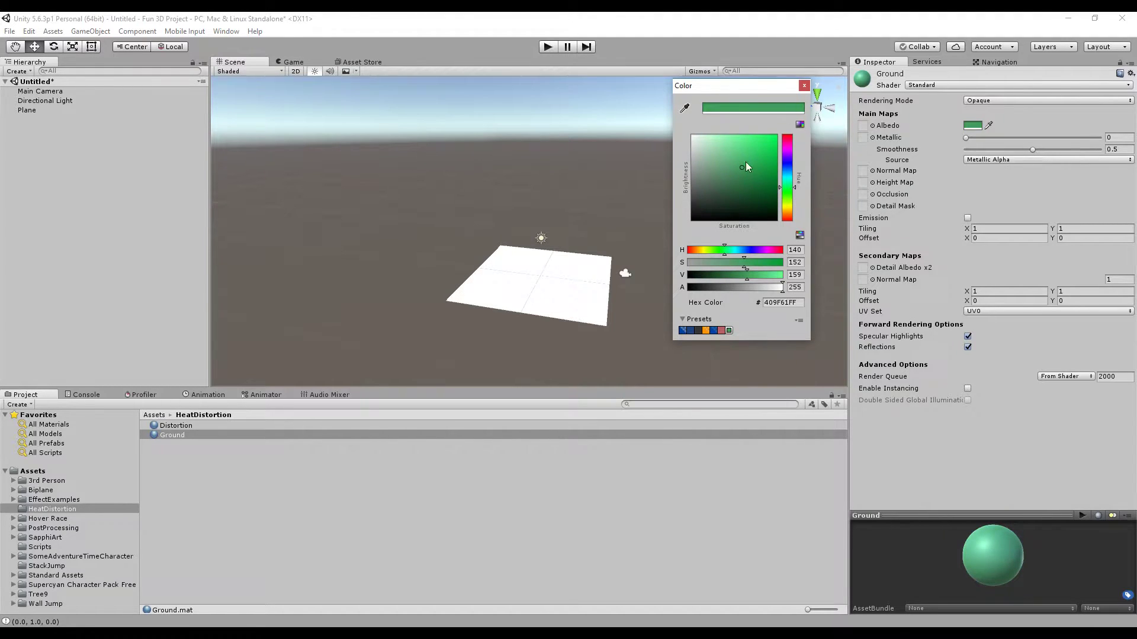
drag(745, 162, 769, 146)
click(800, 87)
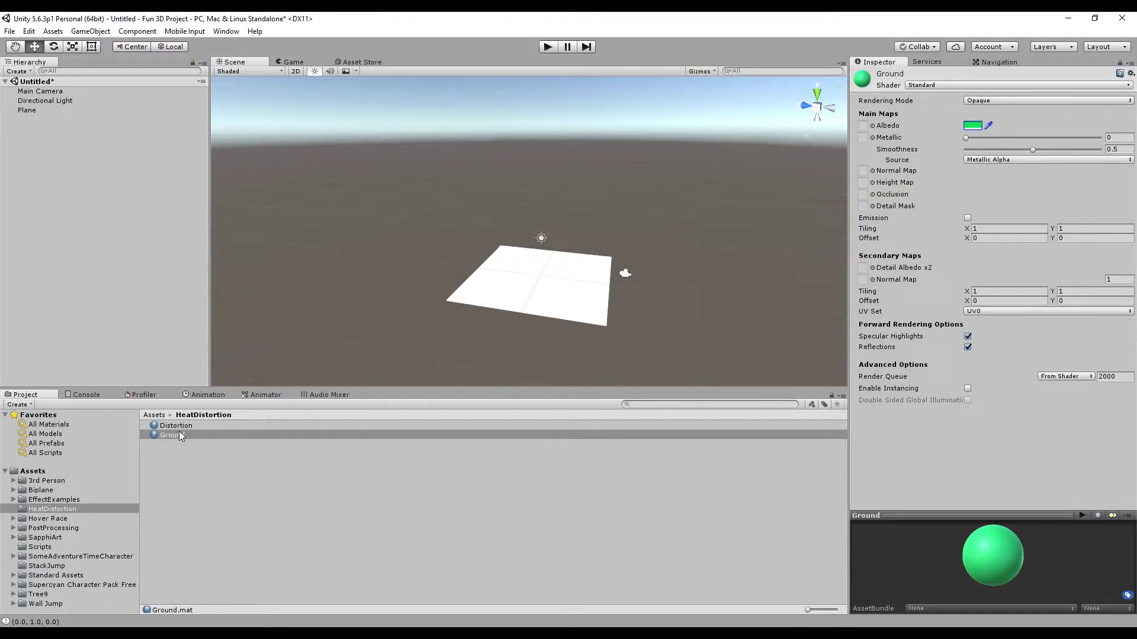
- Apply the Ground material to the plane in the scene
drag(179, 435, 551, 299)
scroll(566, 322, up, 3)
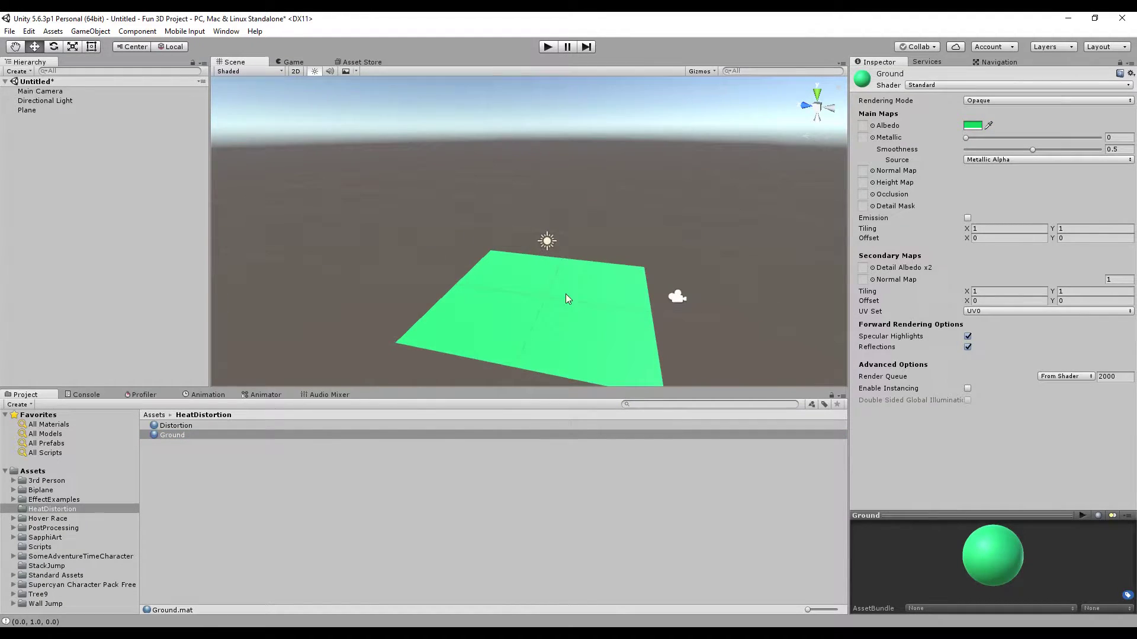
alt+drag(616, 283, 532, 264)
middle_drag(532, 264, 514, 244)
alt+drag(477, 265, 542, 284)
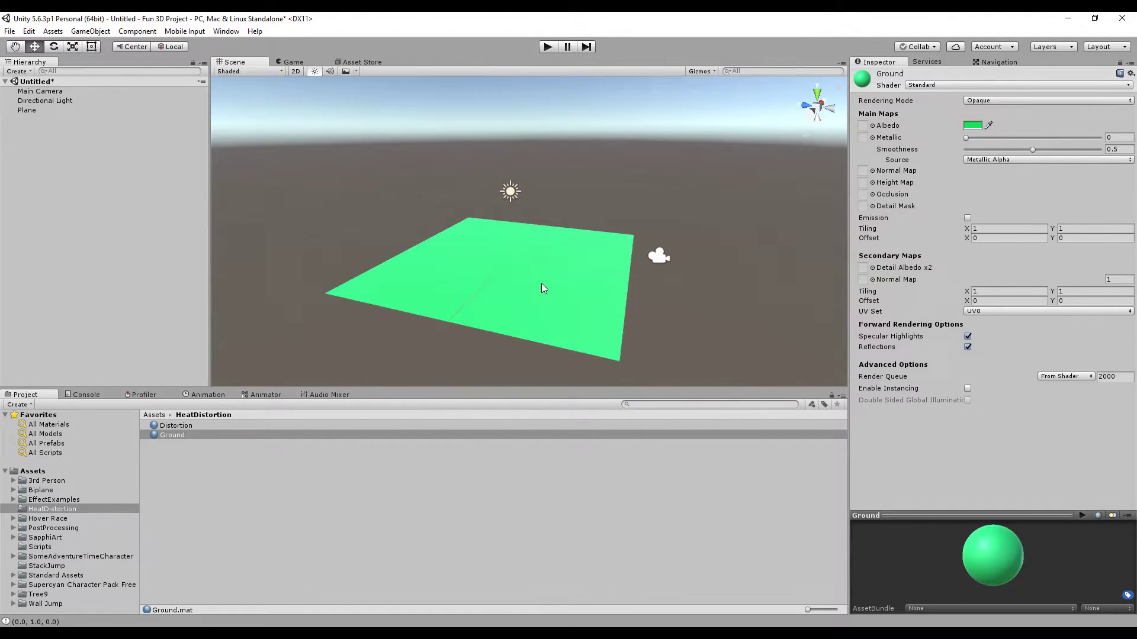
- Add a cube to the scene above the green ground plane
click(58, 150)
right_click(46, 139)
mouse_move(70, 250)
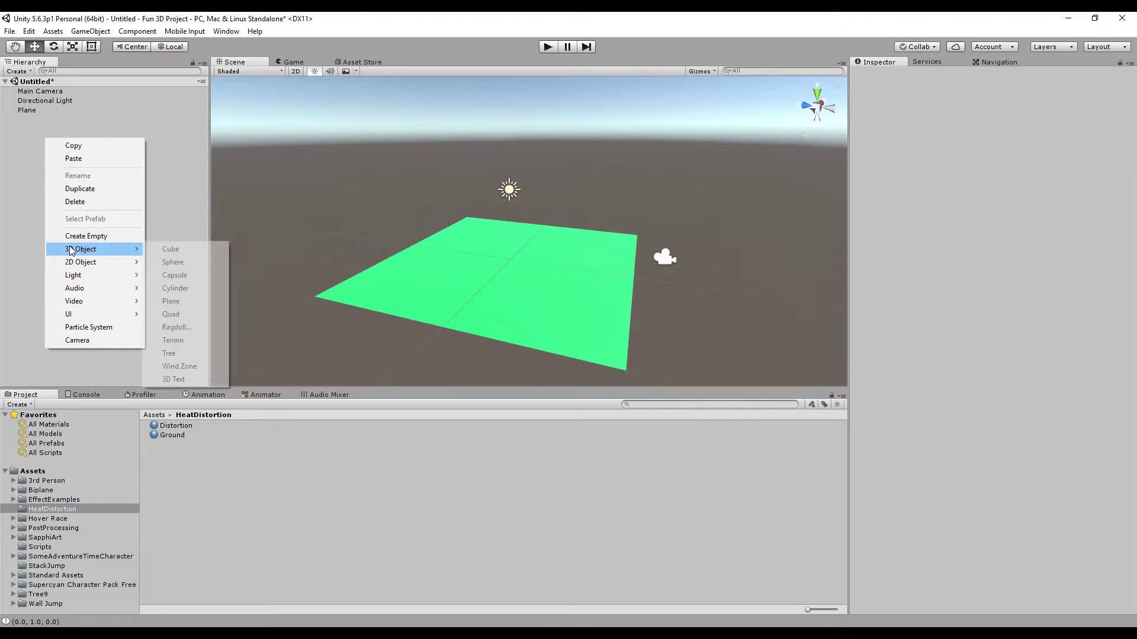
click(170, 249)
mouse_move(492, 263)
alt+mouse_down()
mouse_move(407, 259)
mouse_move(493, 265)
alt+mouse_up()
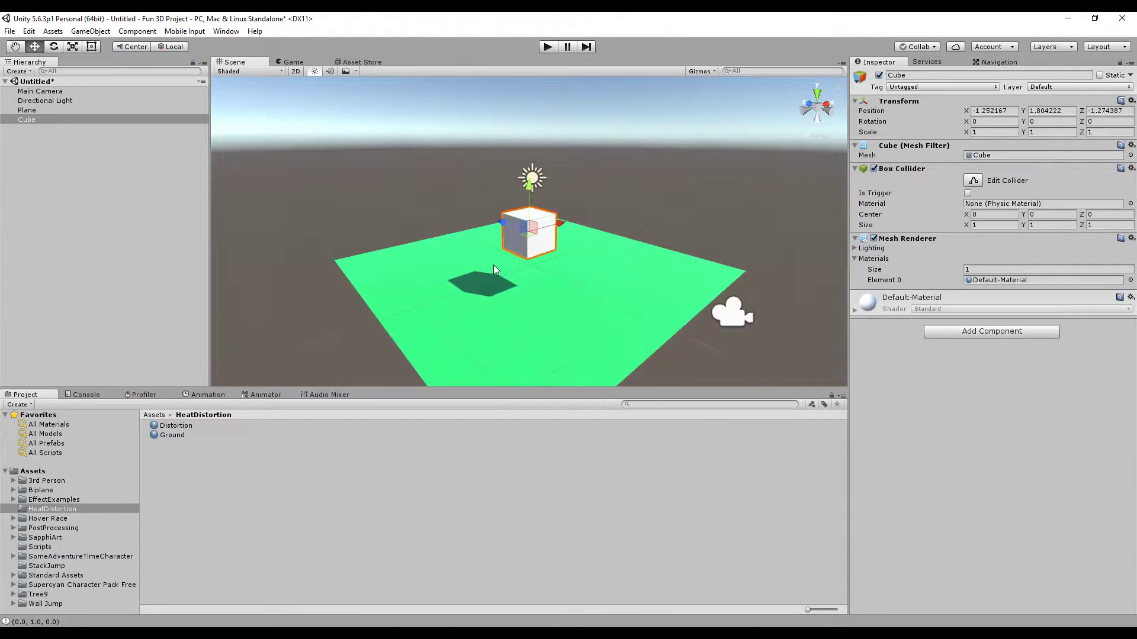
scroll(494, 266, up, 3)
- Set the cube's scale to X 2.5, Y 0.3 and Z 0.3 to form a long beam
key(r)
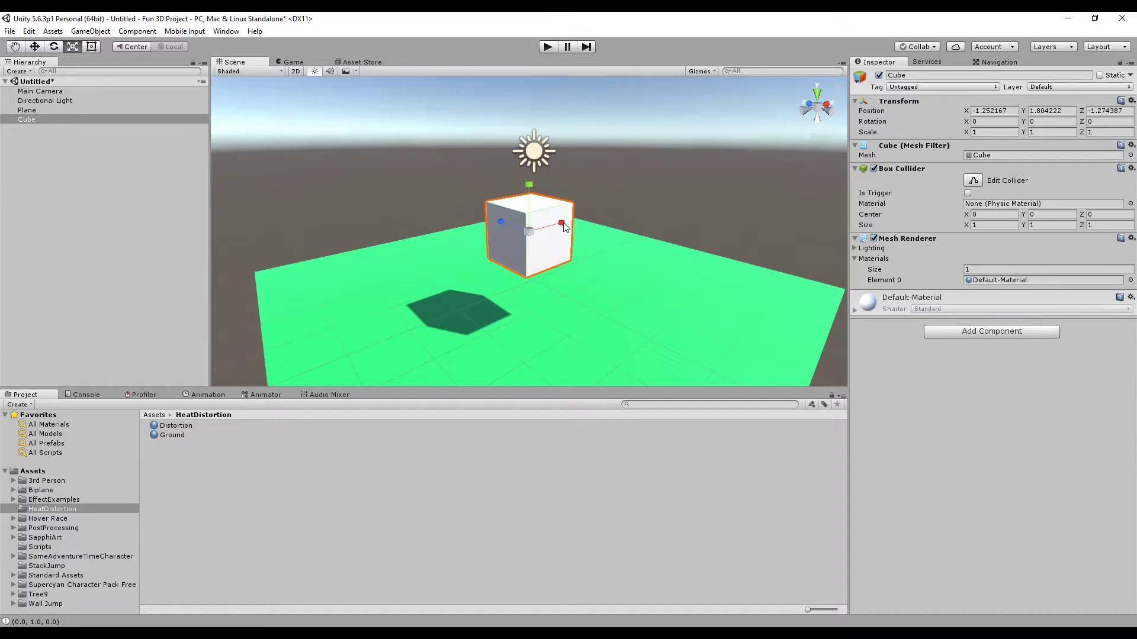
drag(563, 224, 608, 215)
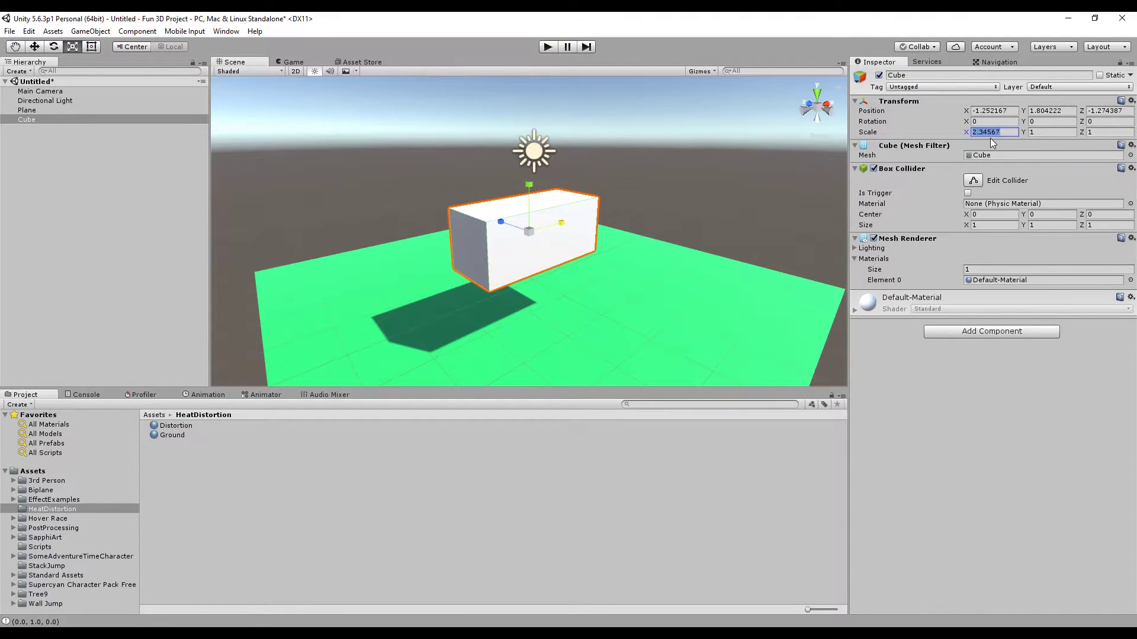
text(2.4)
key(BackSpace)
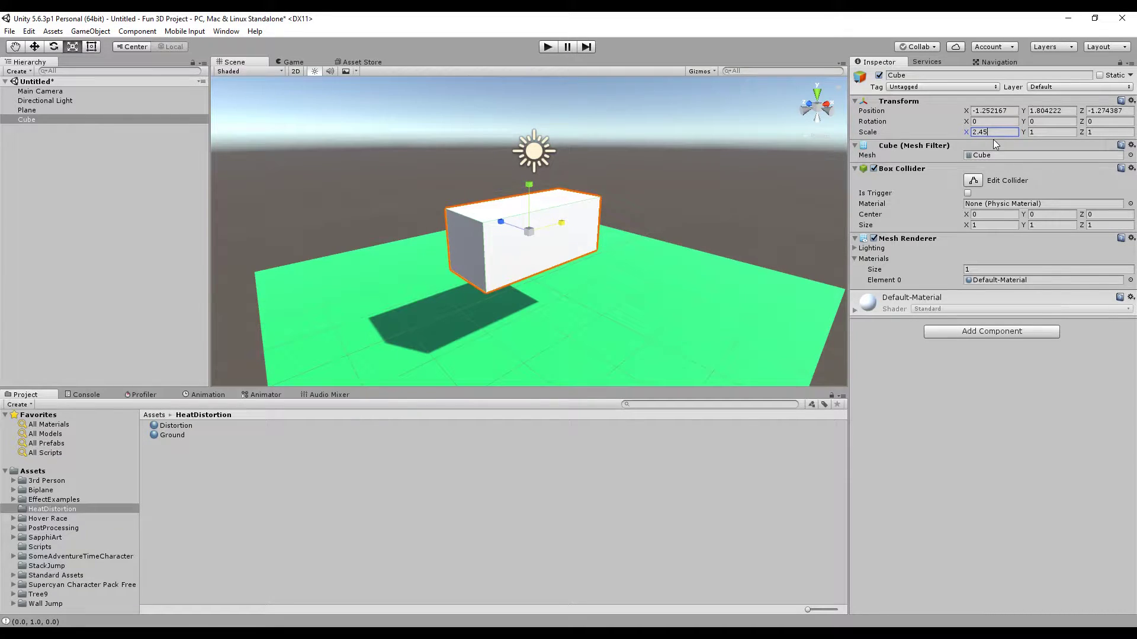
text(5)
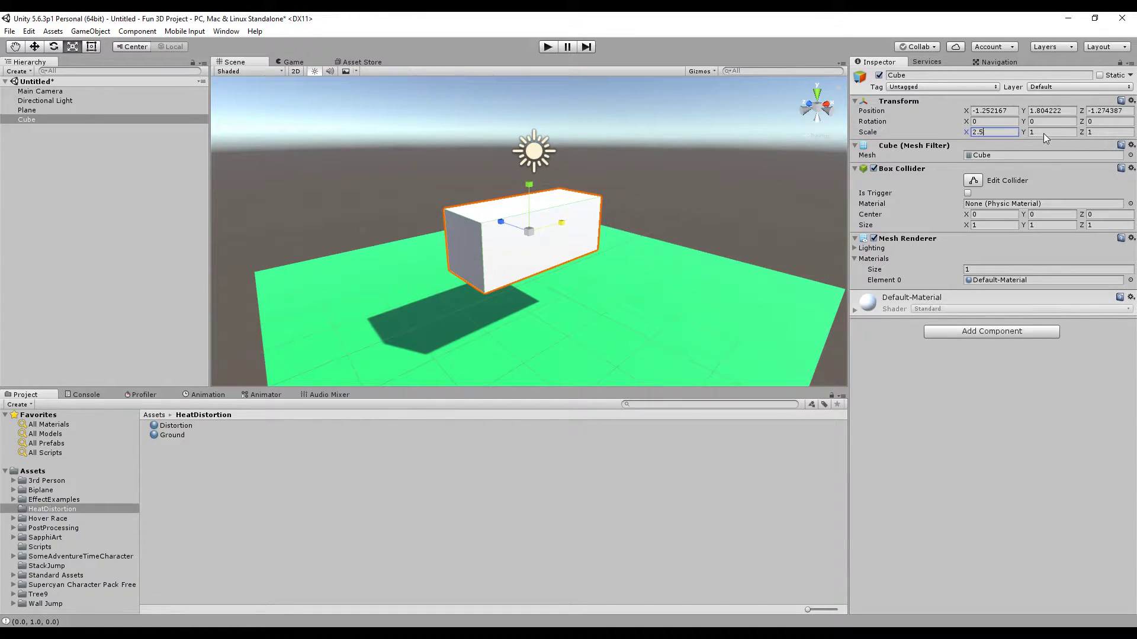
click(1045, 132)
text(.3)
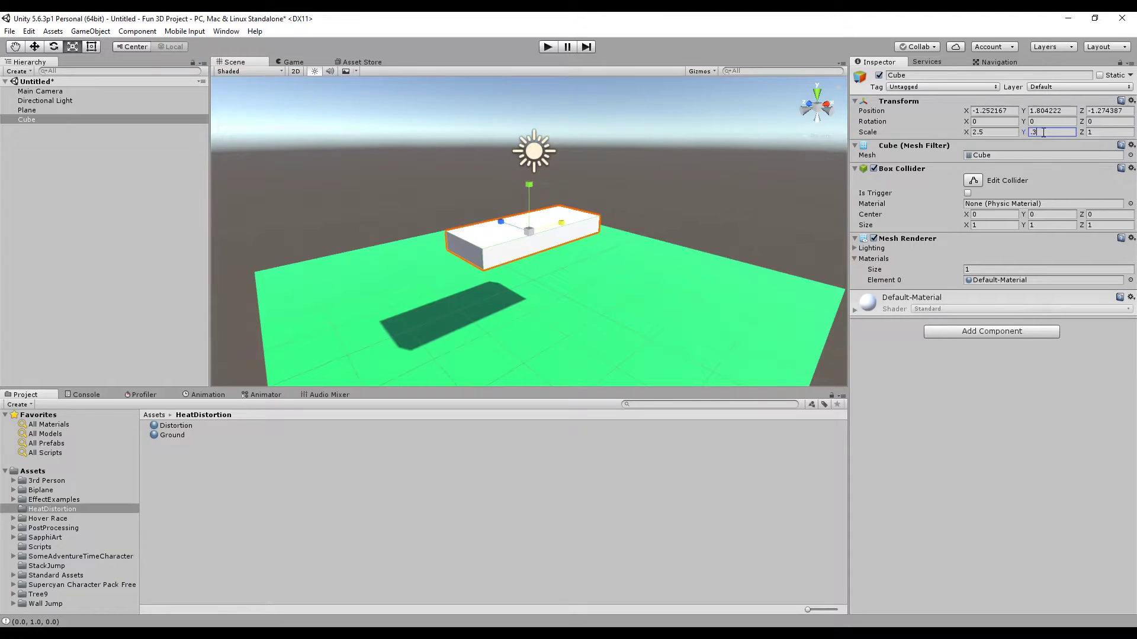
click(1101, 131)
text(.3)
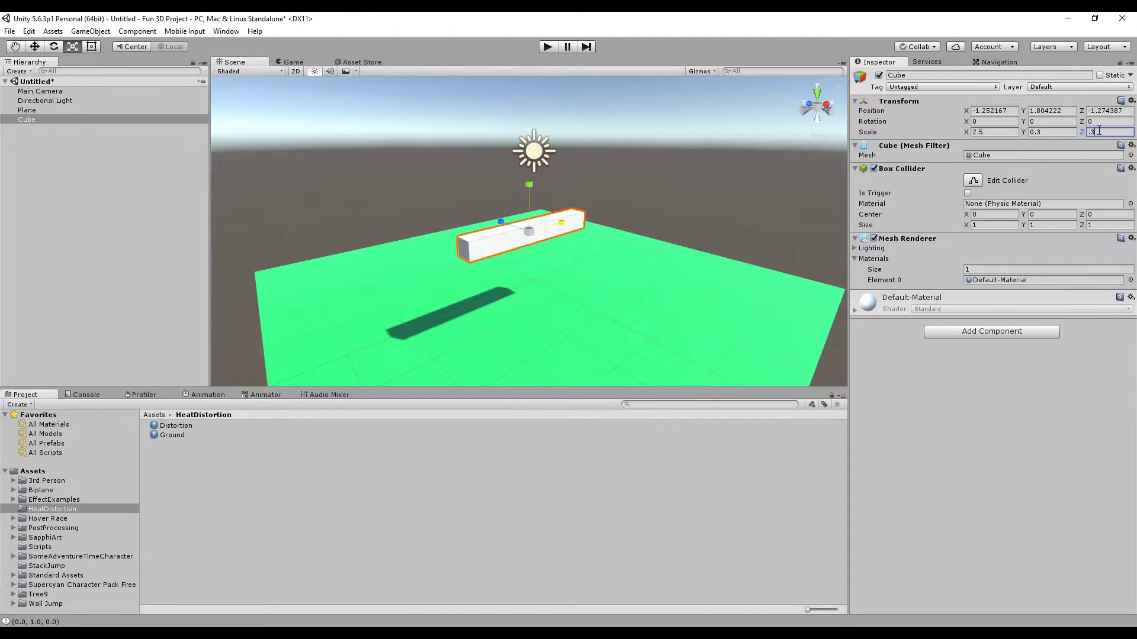
- Shrink the beam uniformly to about 0.79 by 0.095 by 0.095 and lower it to about Y 0.3
middle_drag(551, 253, 539, 203)
key(w)
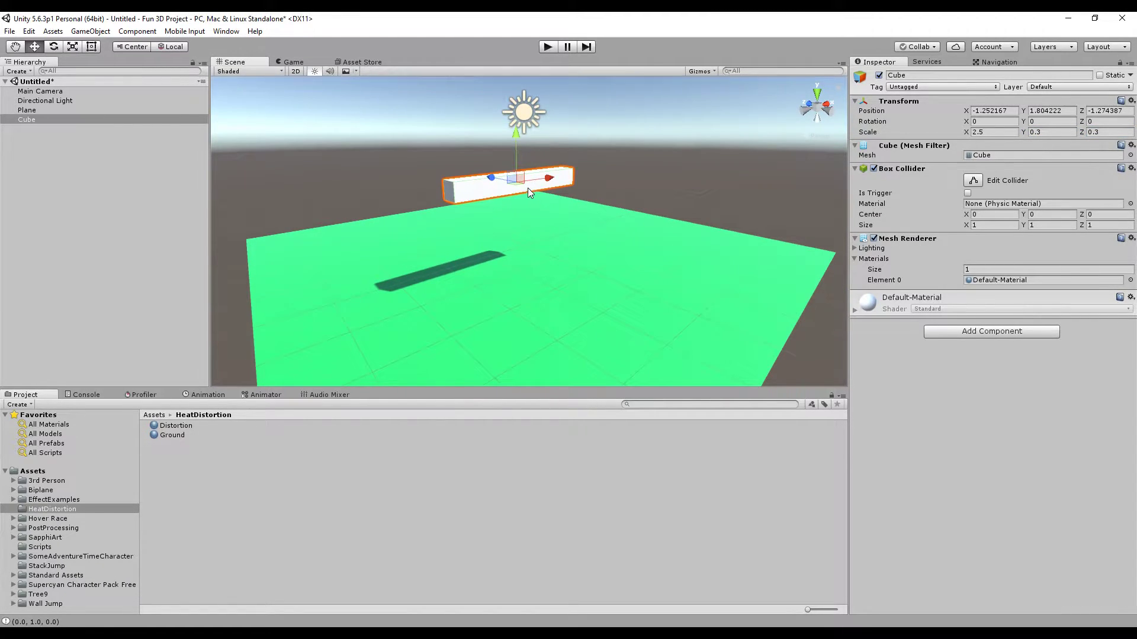
key(r)
drag(525, 184, 531, 217)
key(w)
drag(511, 150, 524, 231)
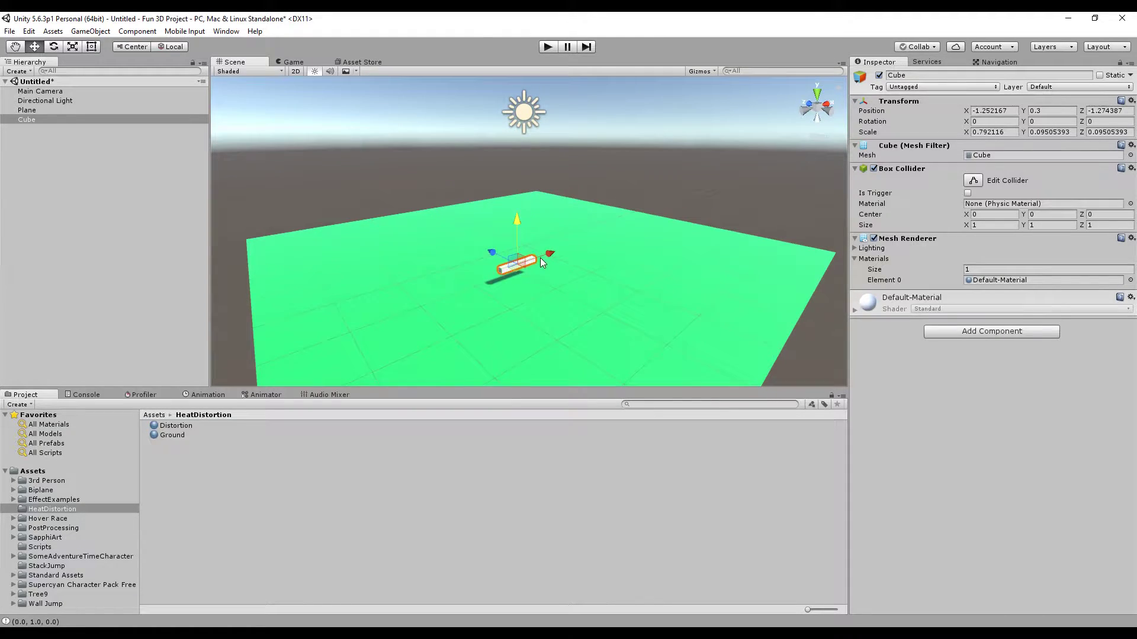
- Tilt the beam about 24 degrees around Z and move it to about X -1.196, Y 0.17, against the ground
scroll(540, 262, up, 2)
alt+drag(540, 262, 474, 287)
scroll(524, 319, up, 3)
middle_drag(524, 318, 540, 269)
scroll(519, 290, up, 4)
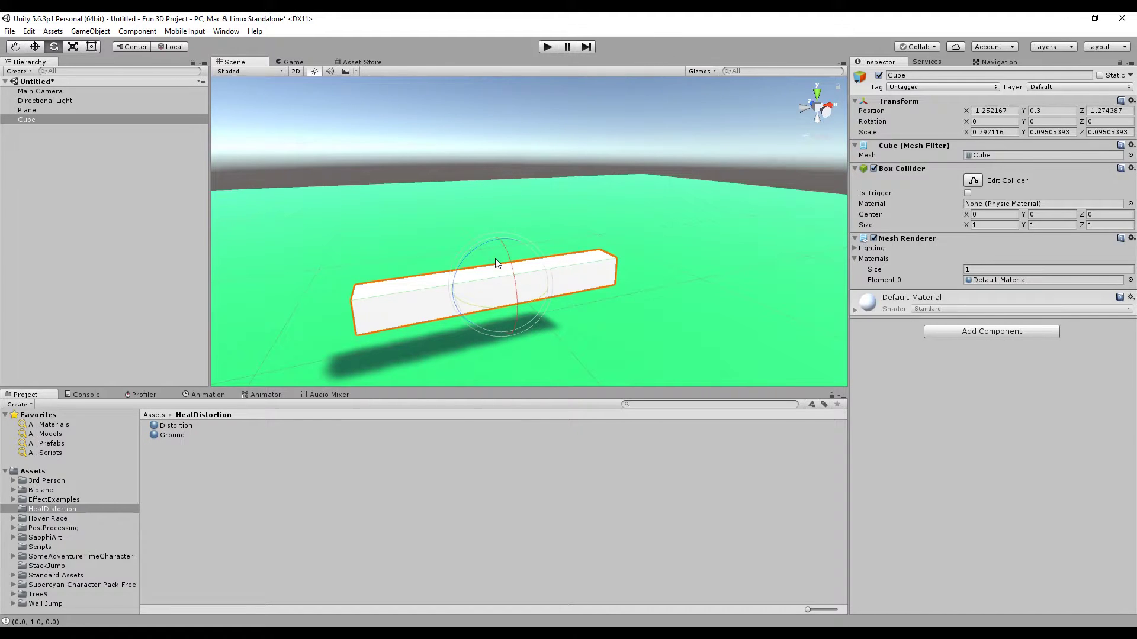
drag(478, 244, 483, 286)
scroll(520, 305, down, 6)
drag(519, 240, 527, 278)
key(e)
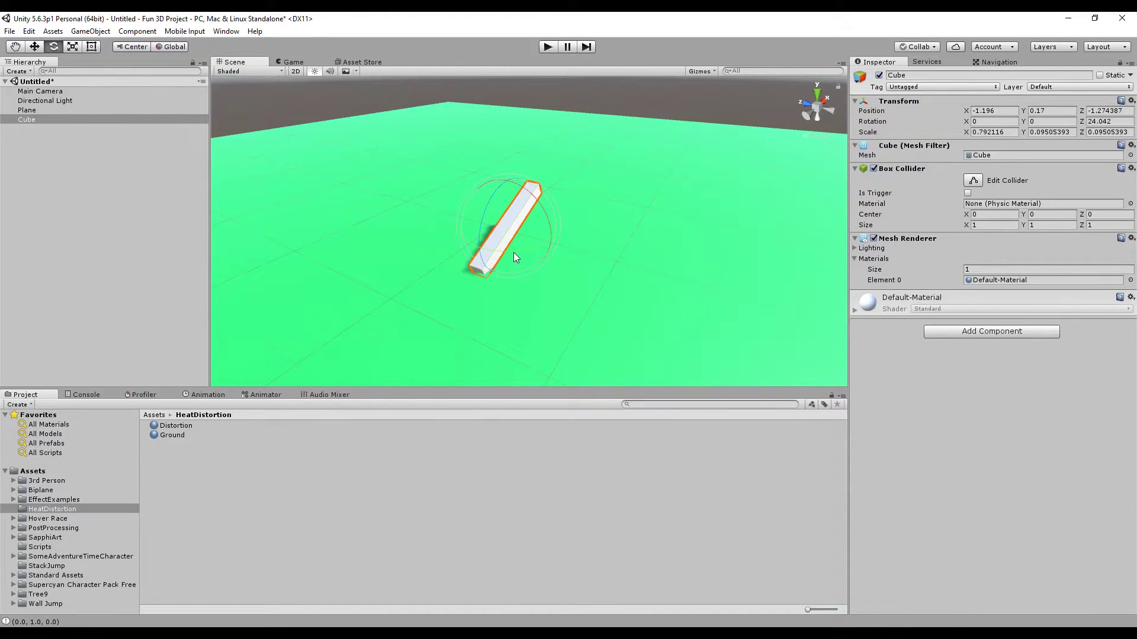
- Duplicate the tilted beam three times, turning the copies around Y to about -59, -138 and -195 degrees
key(ctrl+d)
drag(509, 251, 612, 238)
key(ctrl+d)
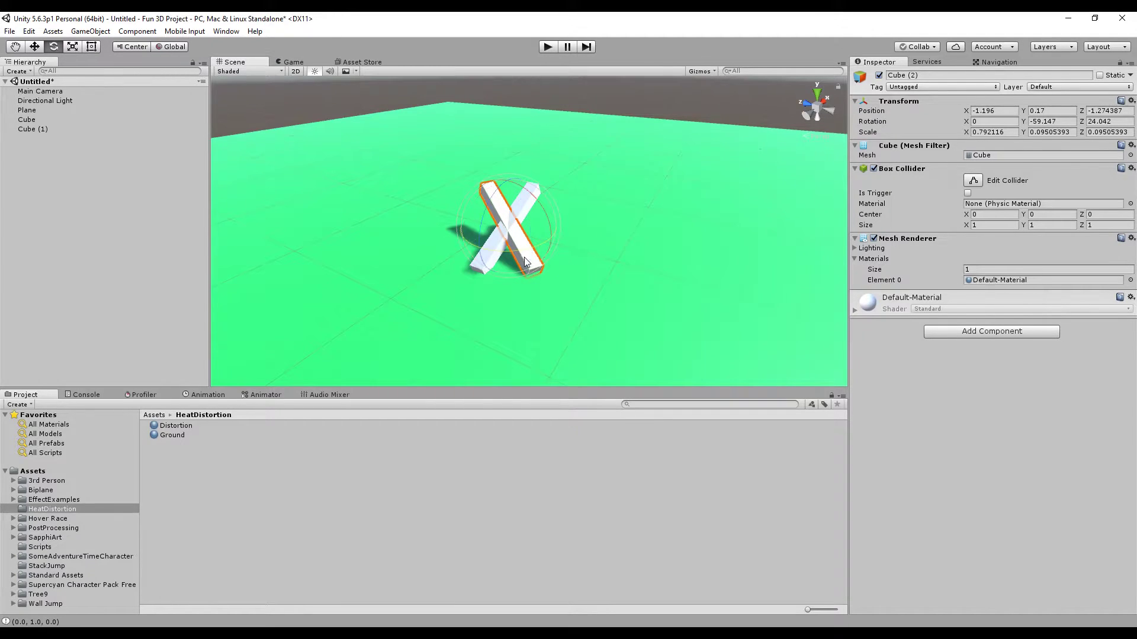
drag(517, 256, 627, 221)
key(ctrl+d)
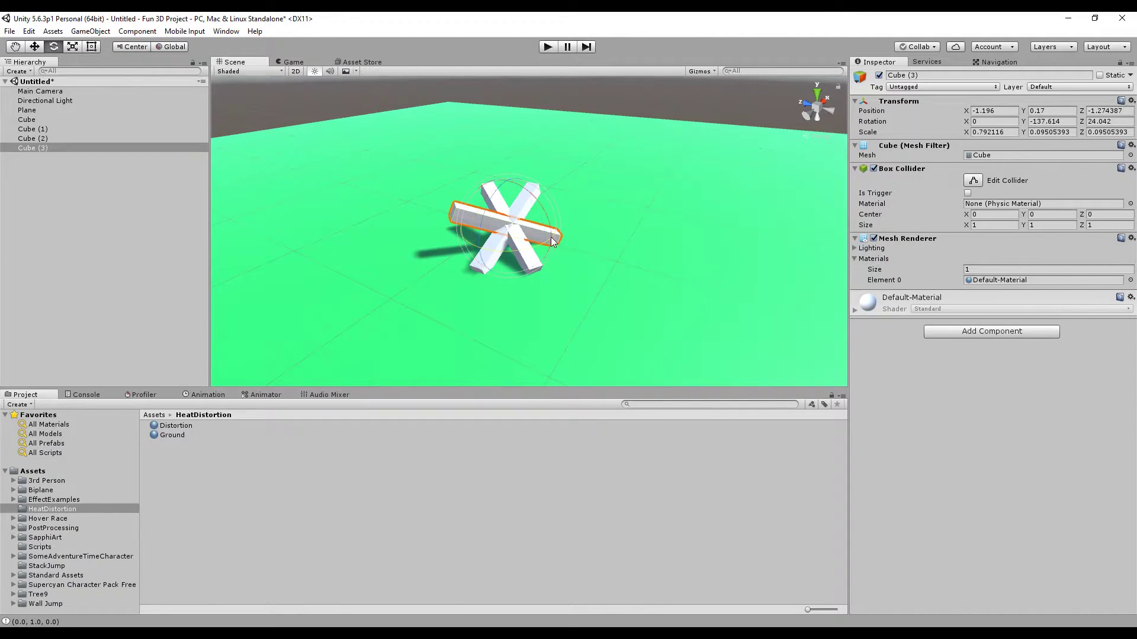
drag(517, 254, 386, 299)
middle_drag(569, 273, 547, 242)
- Move the last beam copy, Cube (3), to about X -0.956 and Z -1.088, off the centre of the pile
key(w)
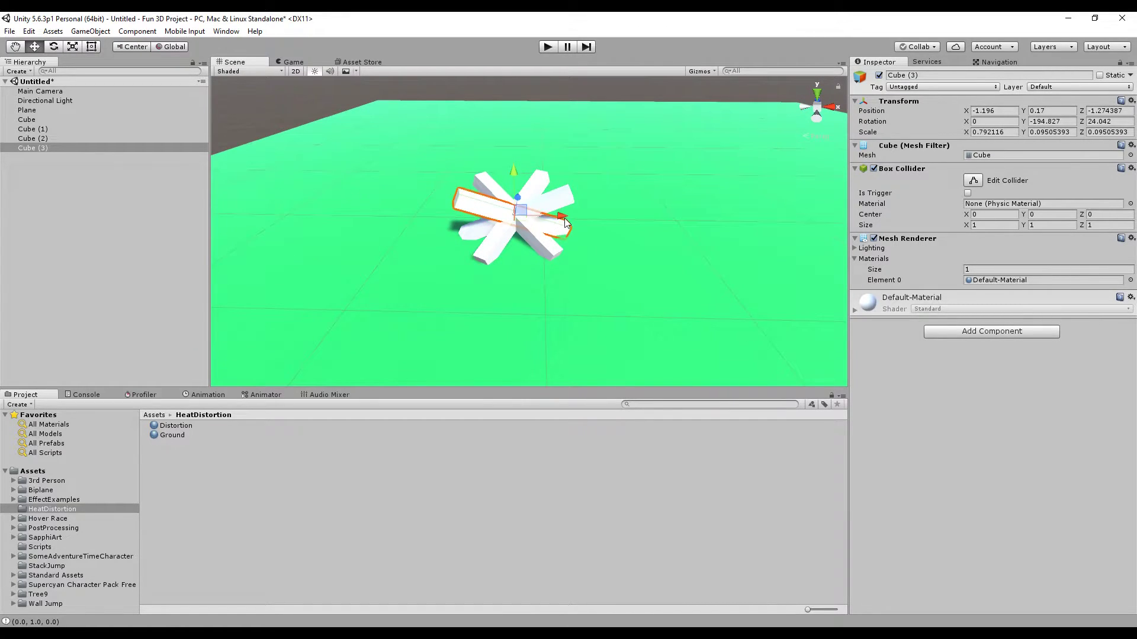
drag(605, 222, 620, 281)
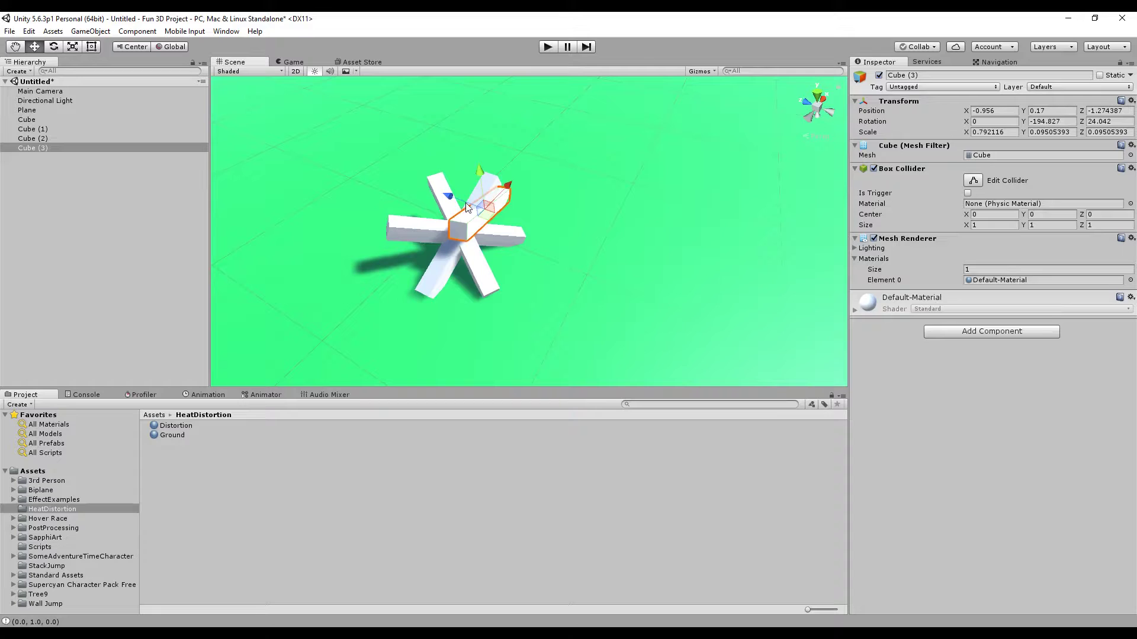
click(441, 197)
click(473, 223)
drag(455, 205, 433, 192)
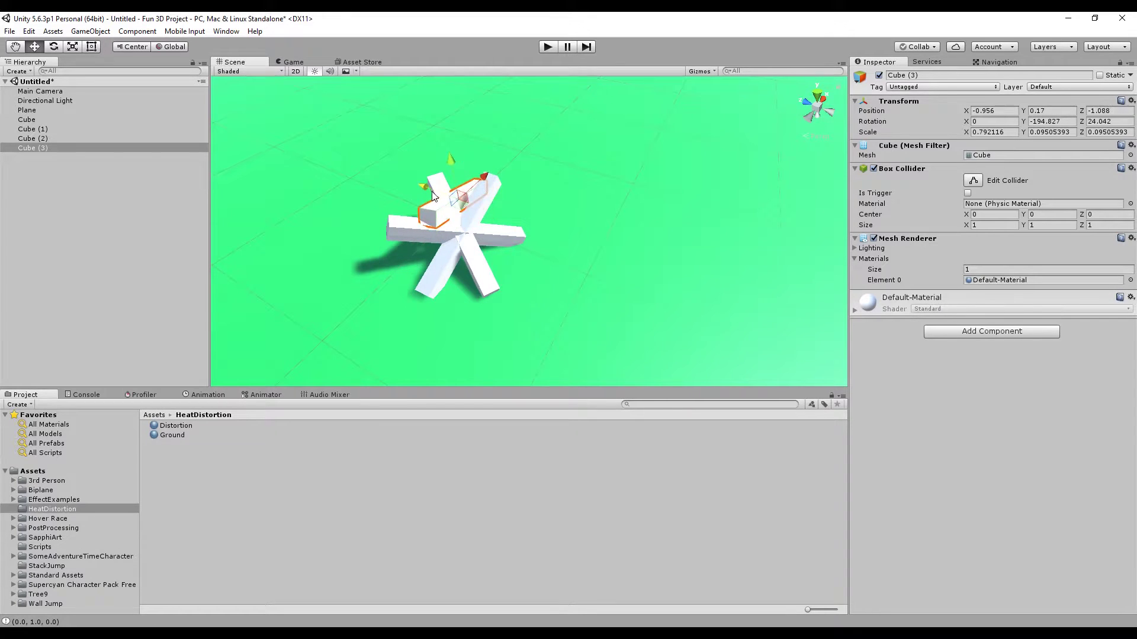
- Move the beam Cube (2) to about X -1.033 and Z -1.295 within the pile
click(477, 260)
alt+drag(563, 287, 343, 284)
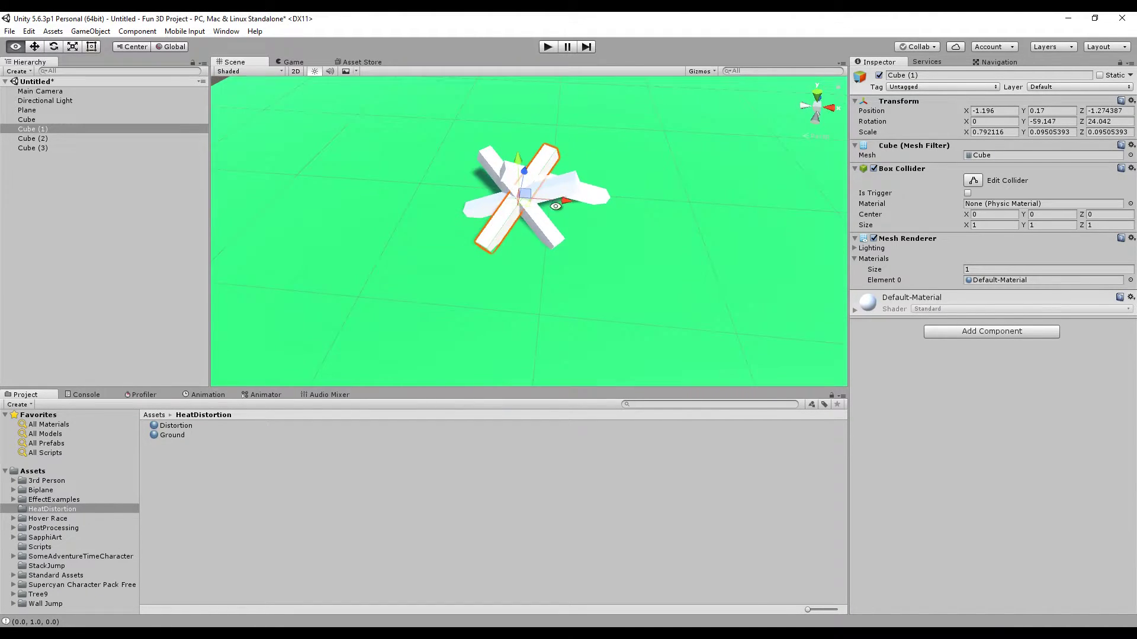
mouse_move(556, 206)
alt+mouse_down()
mouse_move(553, 191)
mouse_move(535, 212)
mouse_move(549, 203)
alt+mouse_up()
click(535, 212)
alt+drag(550, 204, 906, 207)
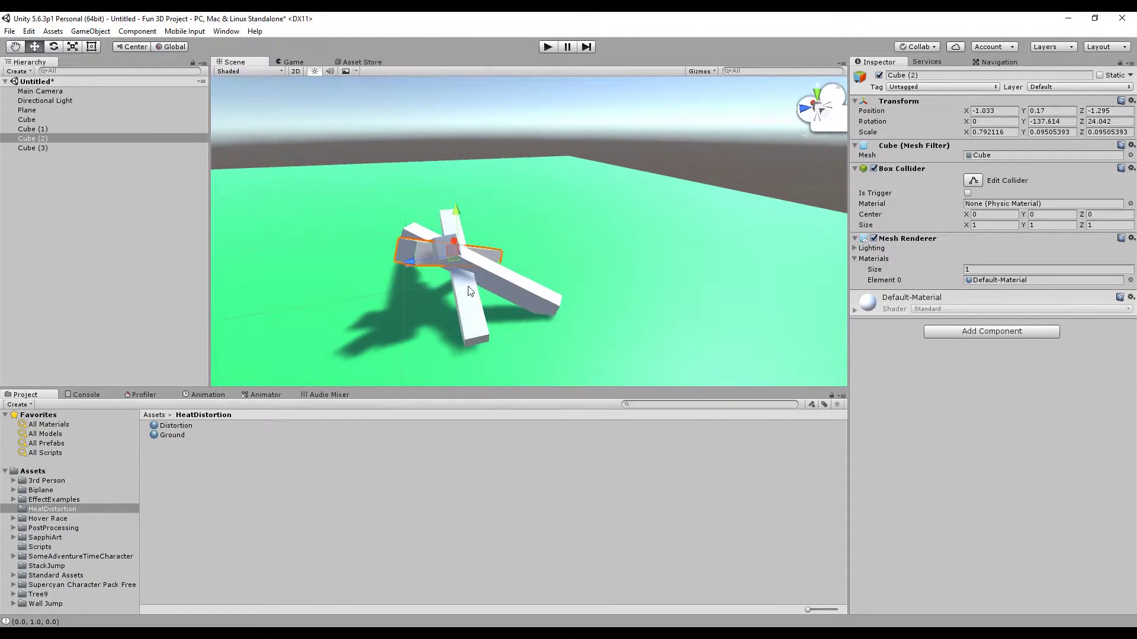
- Duplicate one of the beams to add a fifth log to the campfire pile
alt+drag(459, 345, 237, 231)
click(514, 291)
key(ctrl+d)
click(393, 157)
click(33, 160)
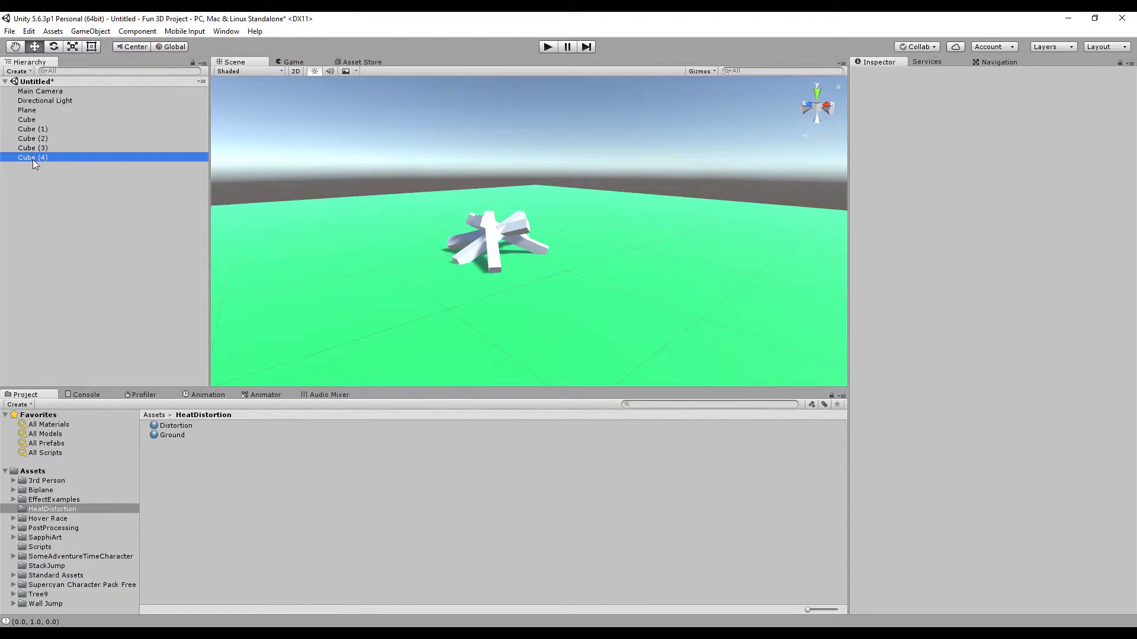
shift+click(38, 120)
- Create a new material named Wood in the HeatDistortion folder
right_click(190, 448)
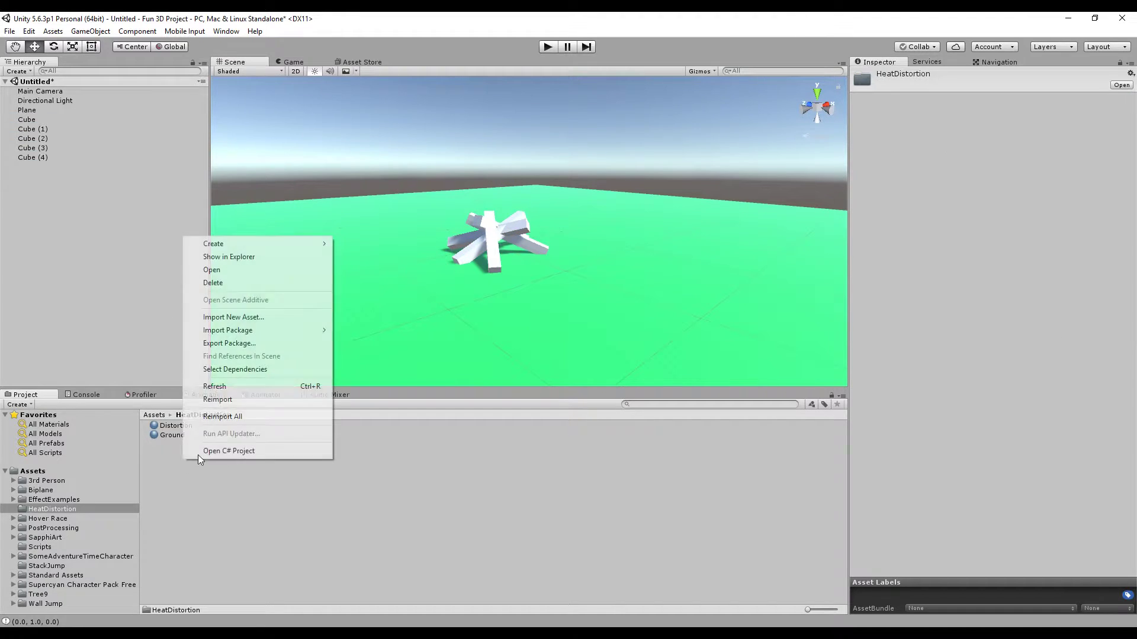
mouse_move(252, 244)
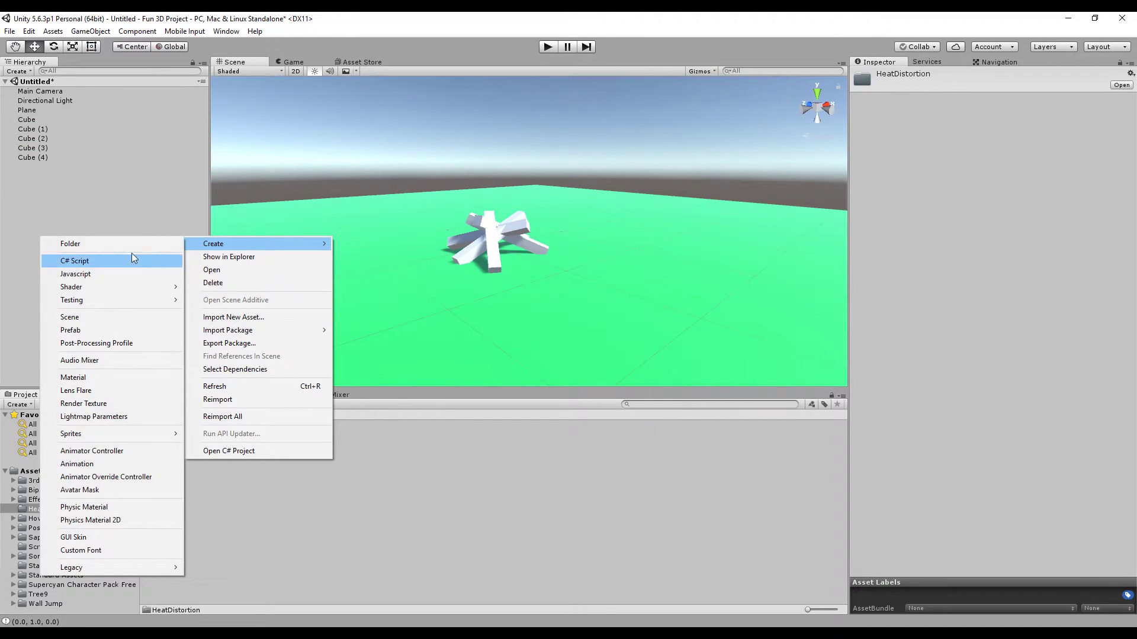
click(115, 376)
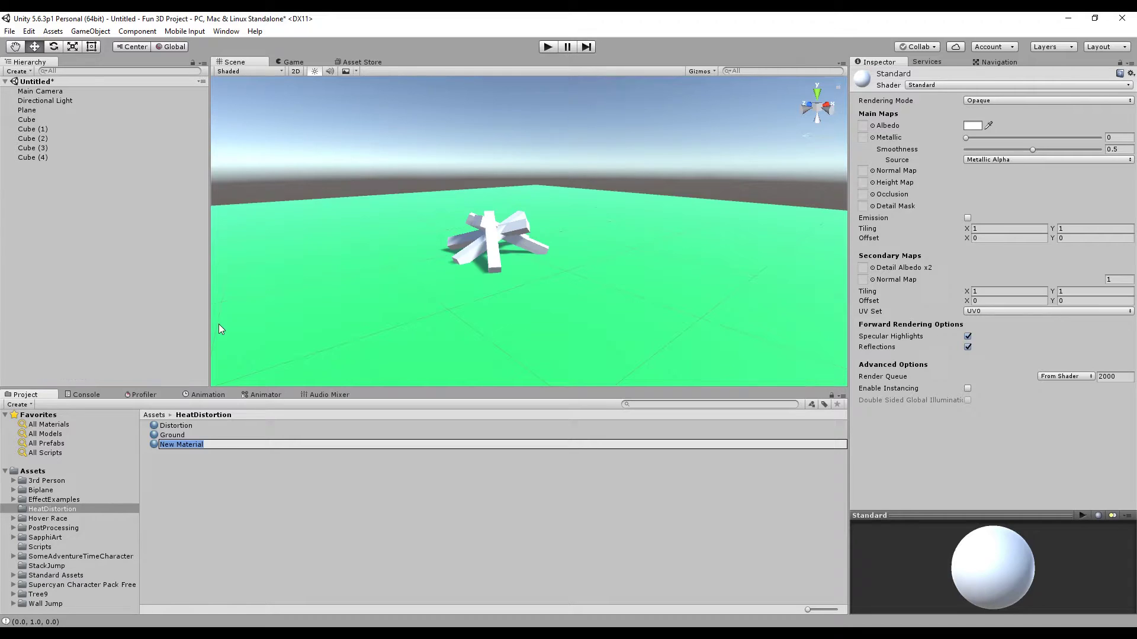
text(Wood)
key(Return)
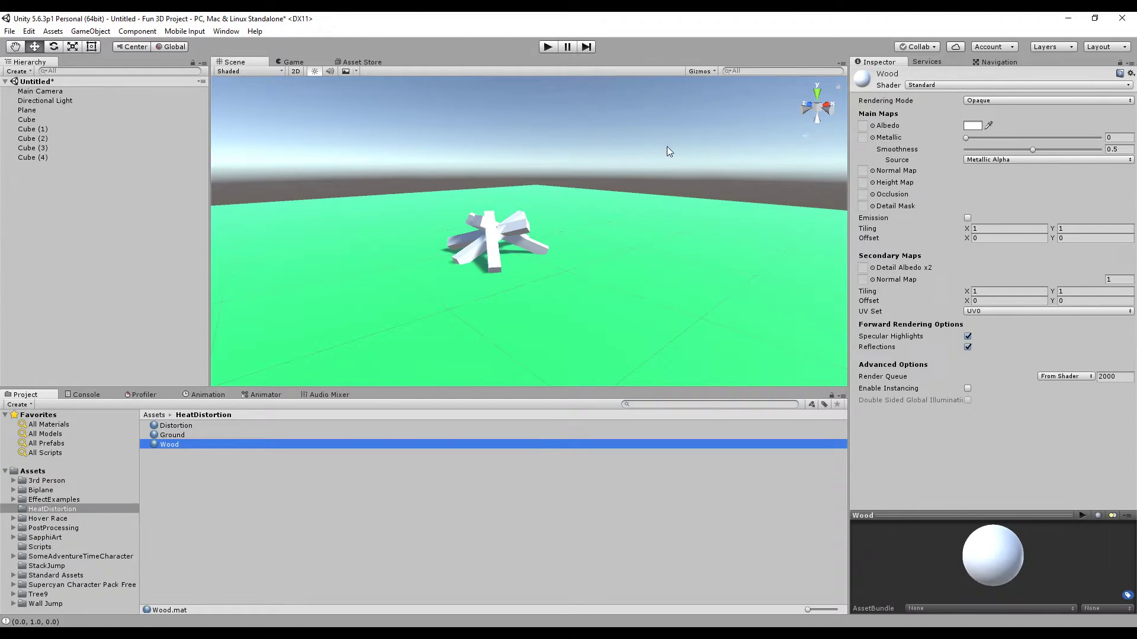
- Set the albedo colour of the Wood material to a light orange-brown
click(971, 126)
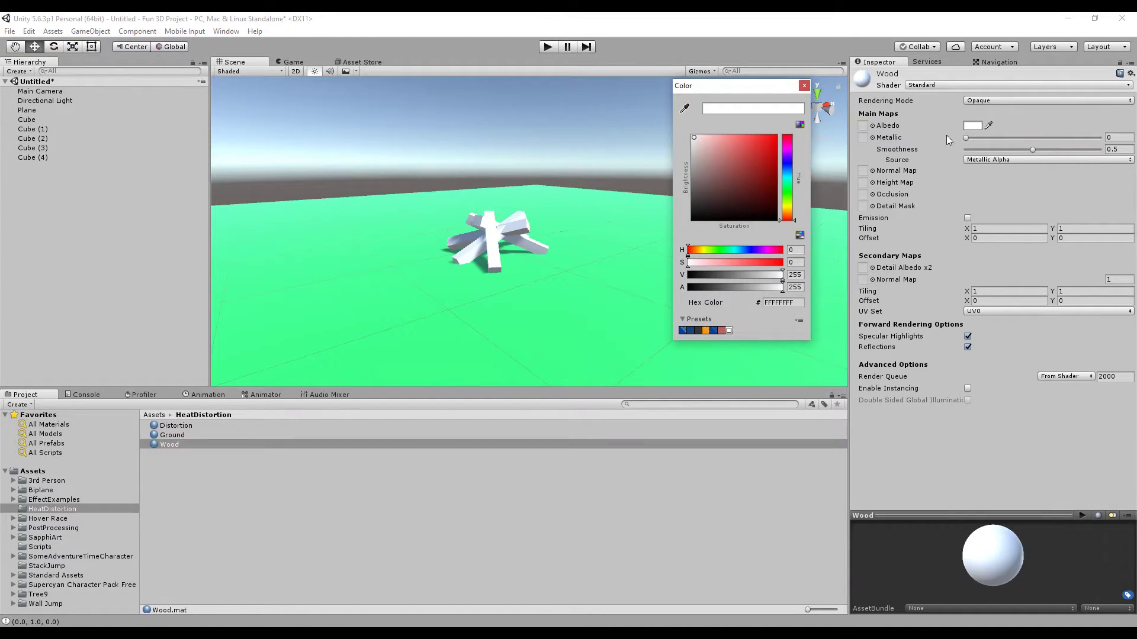
click(787, 211)
drag(721, 154, 746, 148)
click(794, 212)
click(795, 214)
click(804, 86)
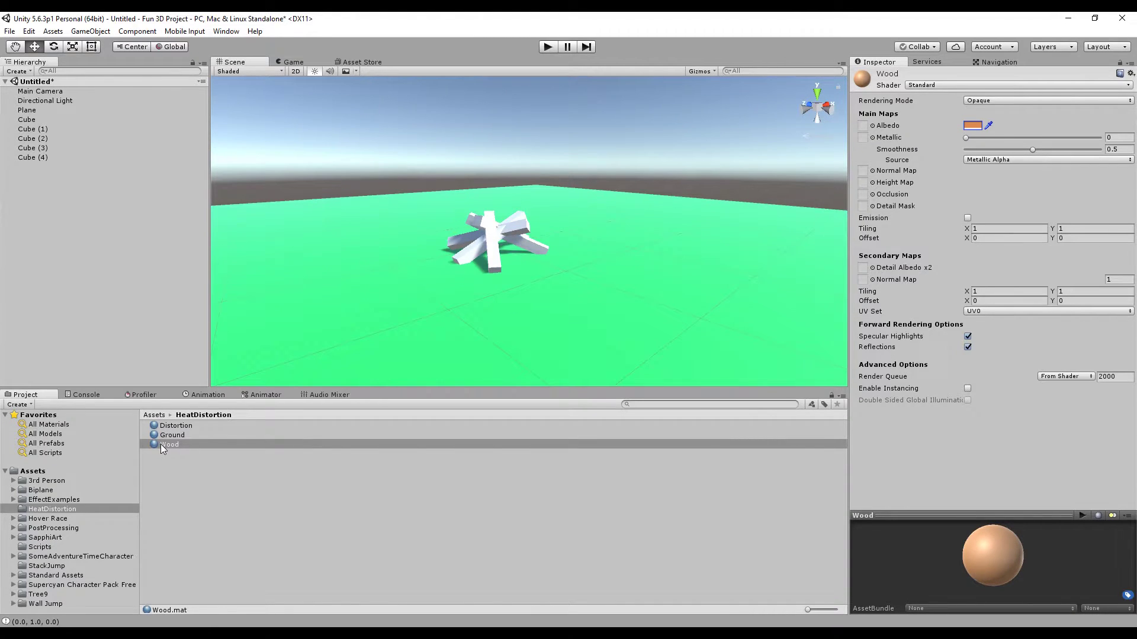
- Apply the Wood material to all five cubes, from Cube to Cube (4)
drag(162, 444, 210, 426)
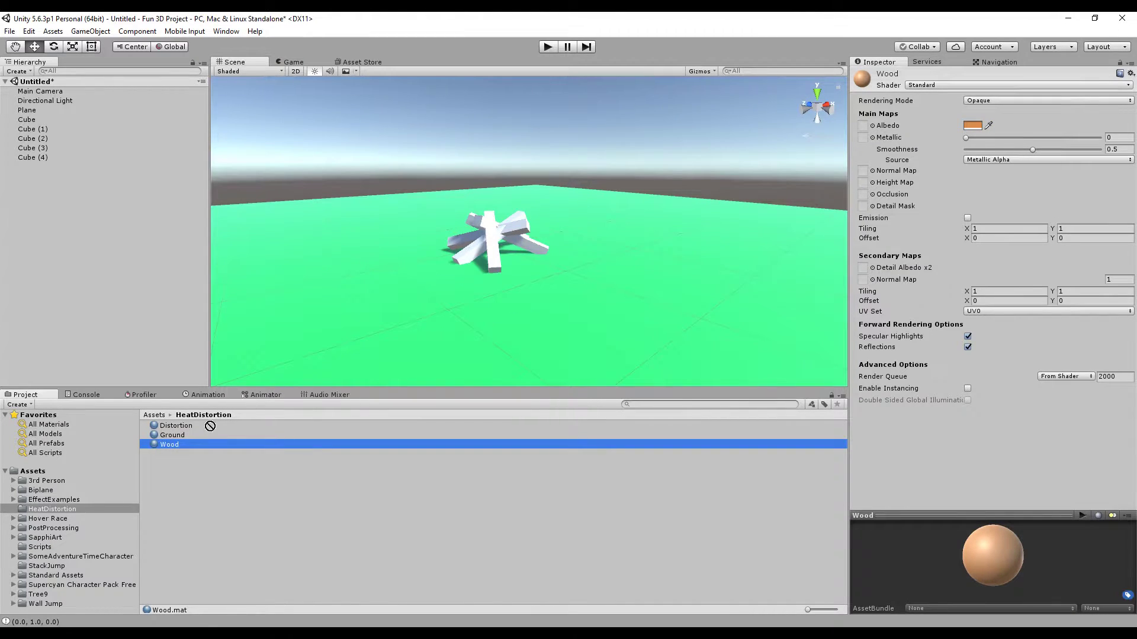
click(38, 121)
shift+click(51, 158)
drag(173, 443, 936, 413)
click(570, 151)
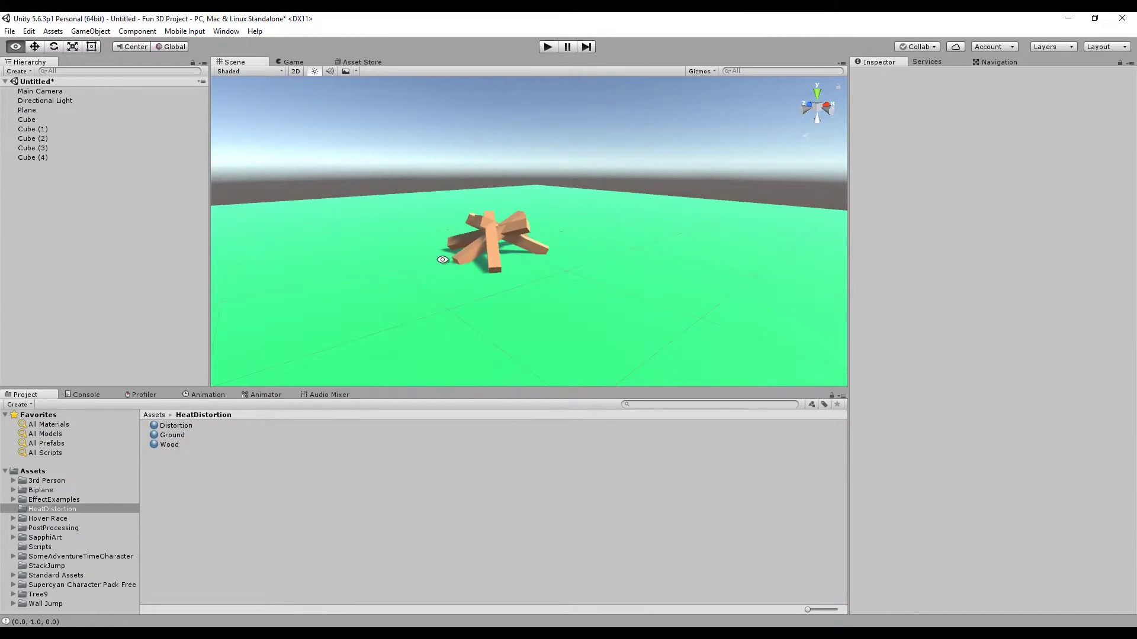
- Open the Prefabs folder inside EffectExamples/FireExplosionEffects and try adding the FlamesEffects prefab to the scene
alt+drag(446, 260, 598, 279)
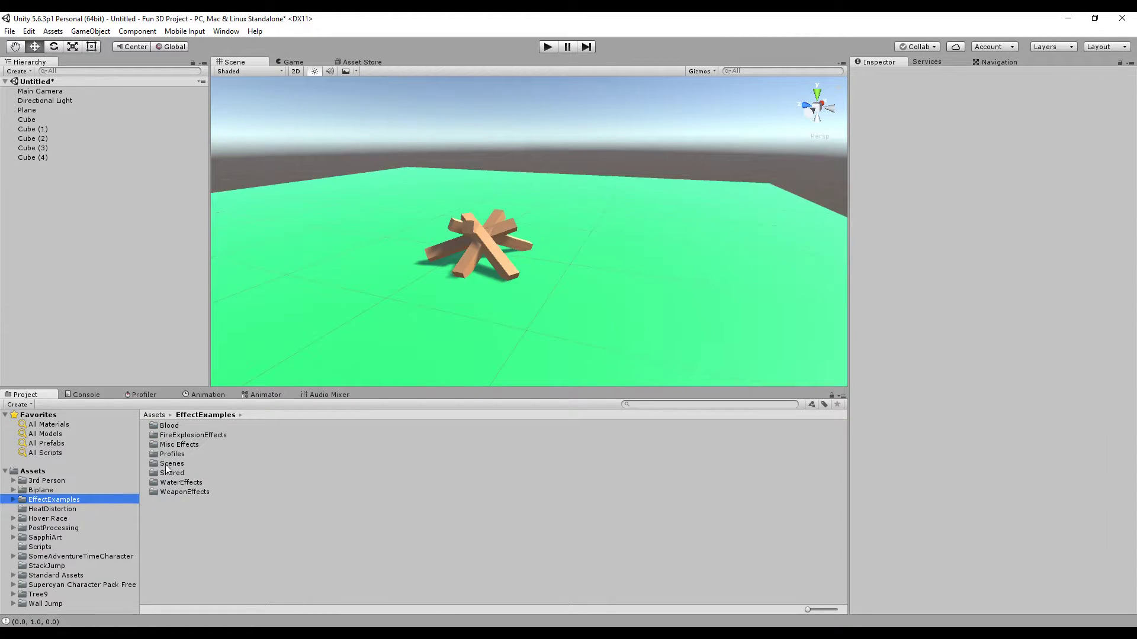
double_click(208, 436)
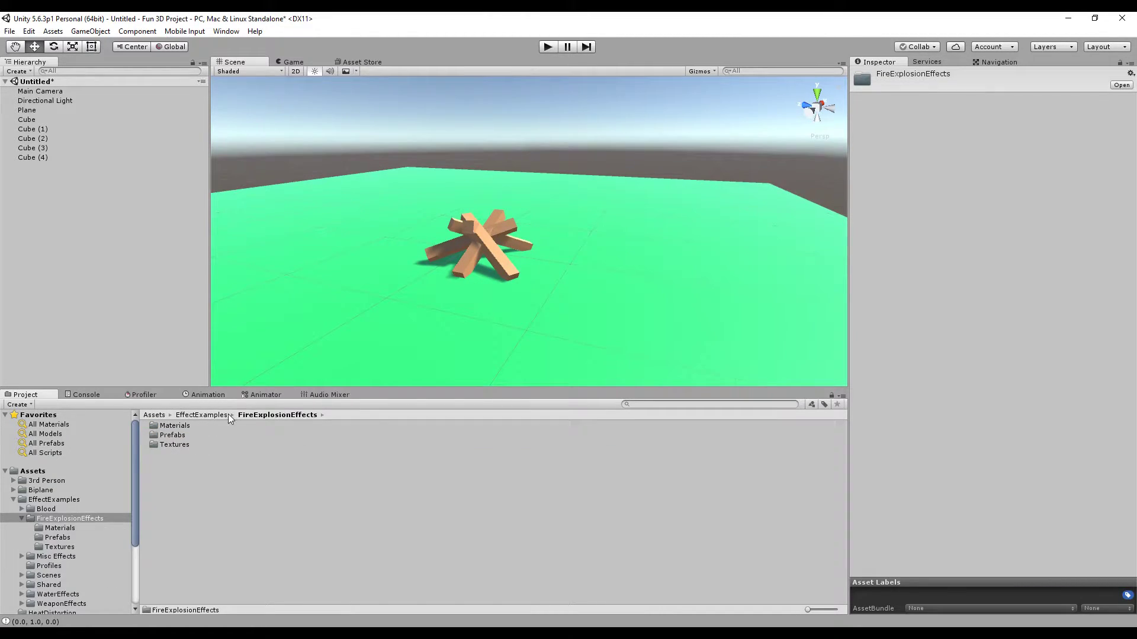
double_click(175, 436)
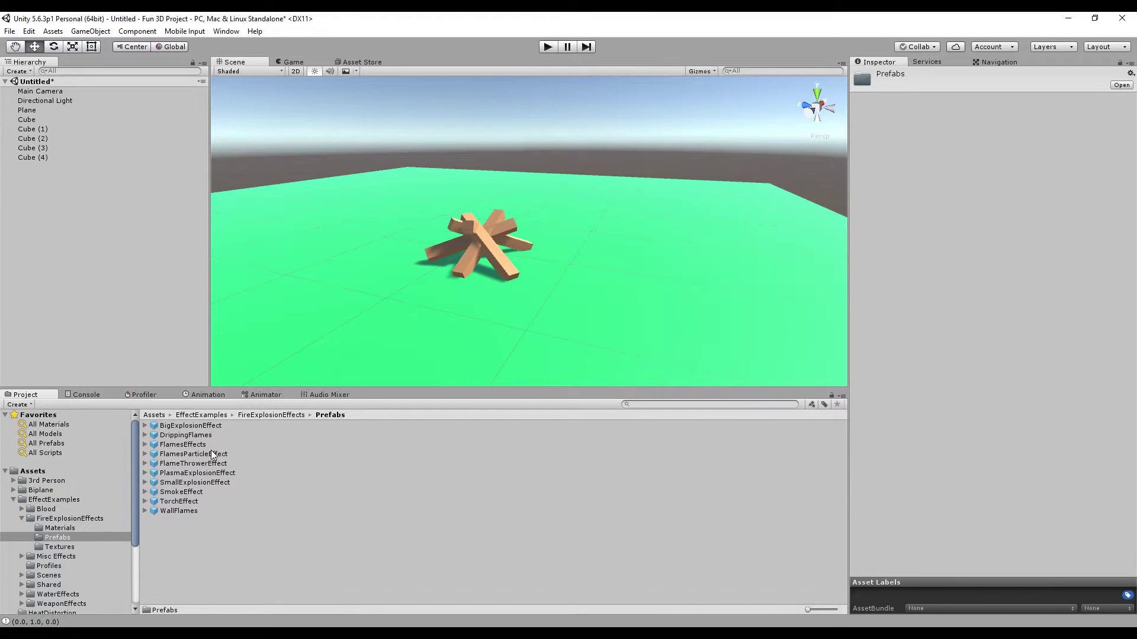
click(204, 445)
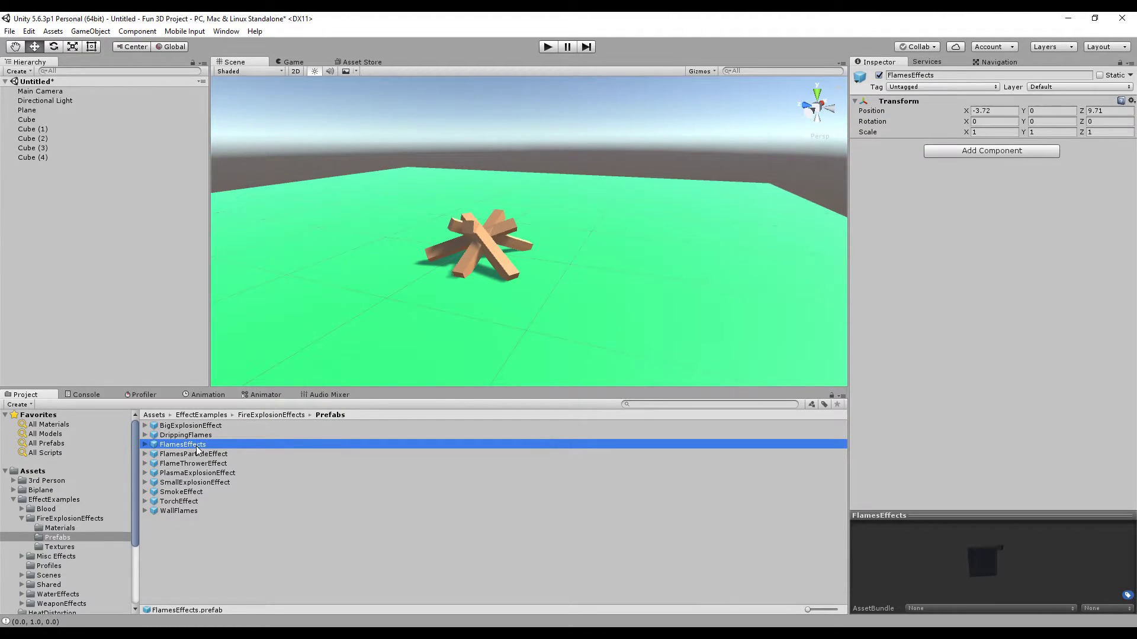
drag(194, 444, 453, 303)
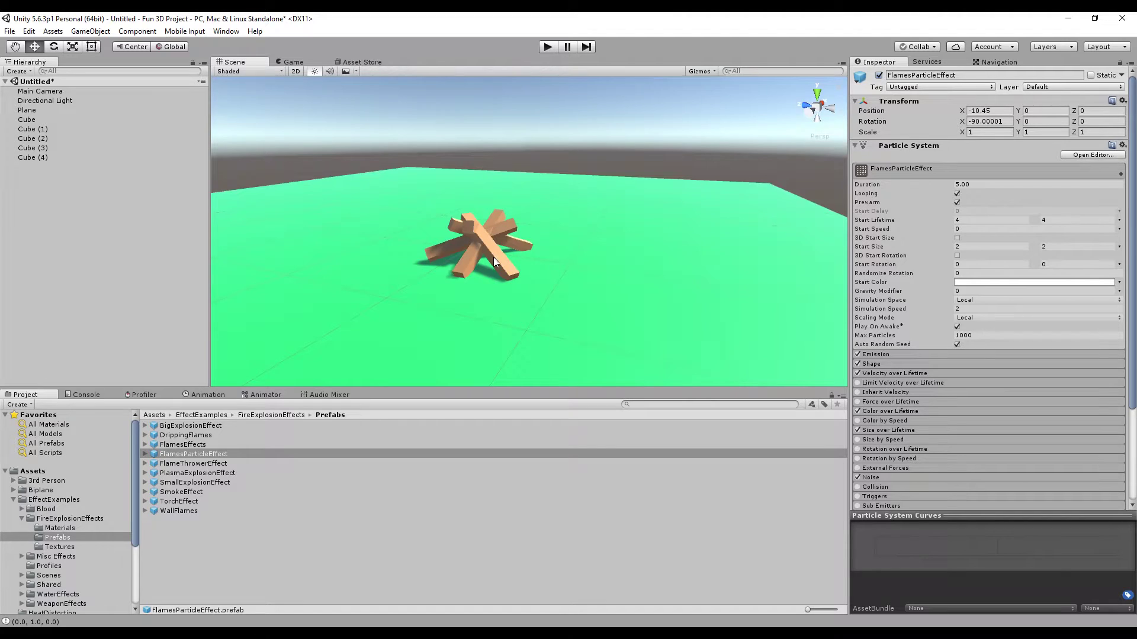
- Position the FlamesParticleEffect prefab over the campfire logs, at about X -1.152, Z -1.147
drag(494, 260, 883, 293)
scroll(496, 284, down, 6)
alt+drag(497, 284, 73, 249)
scroll(557, 295, up, 6)
alt+drag(426, 259, 456, 286)
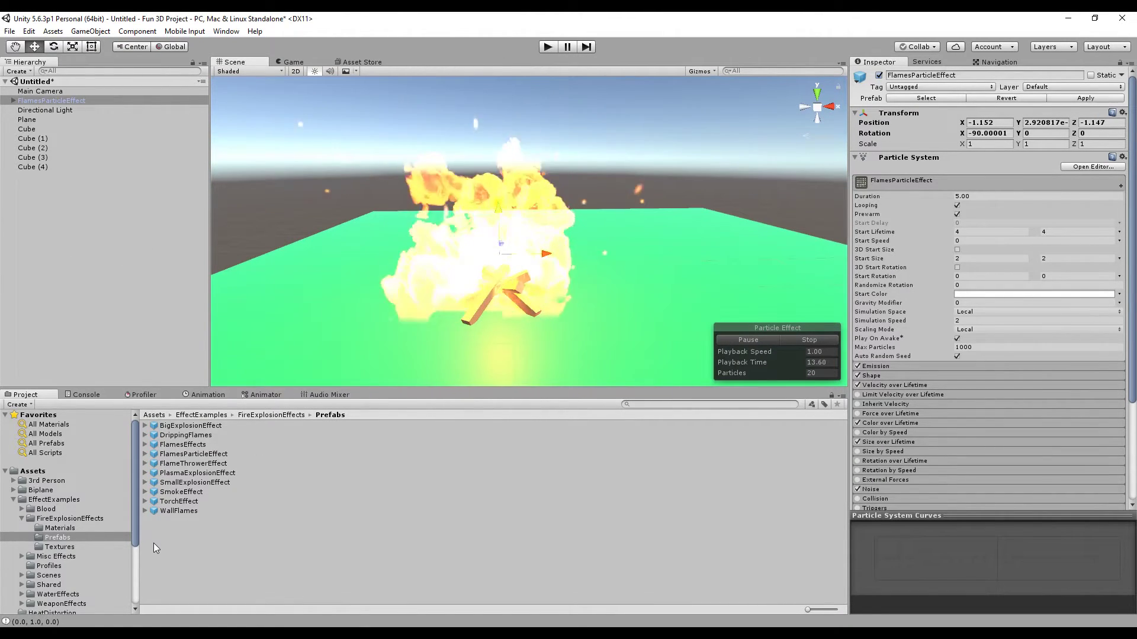
- Add the SmokeEffect prefab to the scene as a separate top-level object
drag(178, 492, 52, 212)
scroll(403, 269, down, 2)
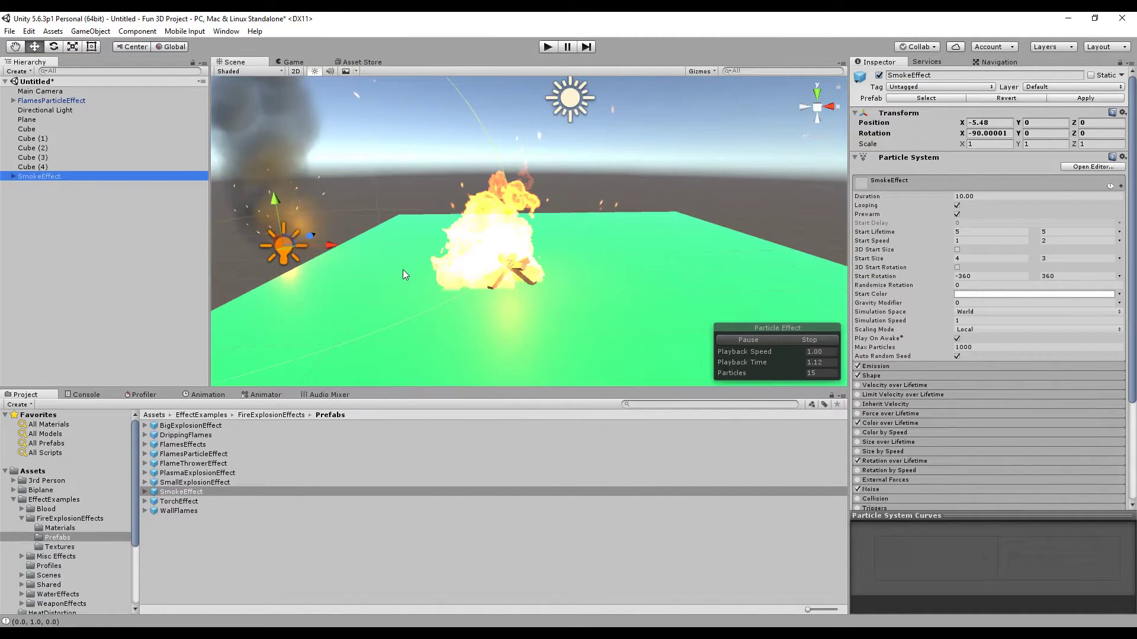
scroll(402, 269, down, 2)
drag(370, 240, 494, 254)
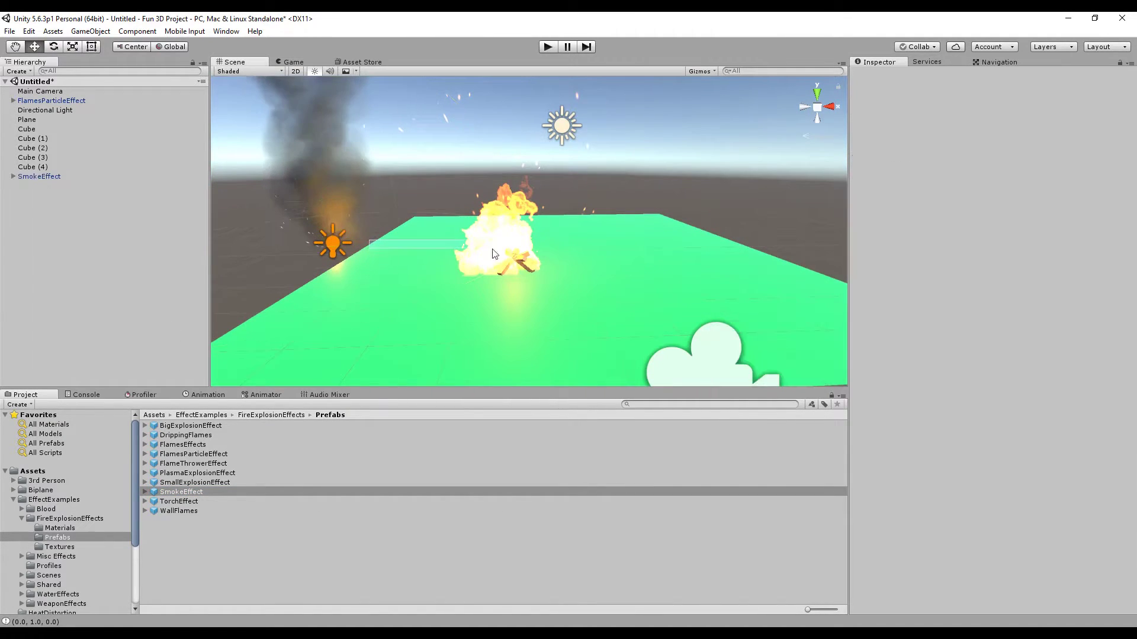
- Move SmokeEffect into the flames above the log pile, at about X -1.25, Y 0.34, Z -1.24
click(48, 177)
drag(377, 244, 893, 266)
drag(435, 278, 478, 276)
alt+drag(609, 299, 297, 254)
alt+drag(542, 296, 559, 261)
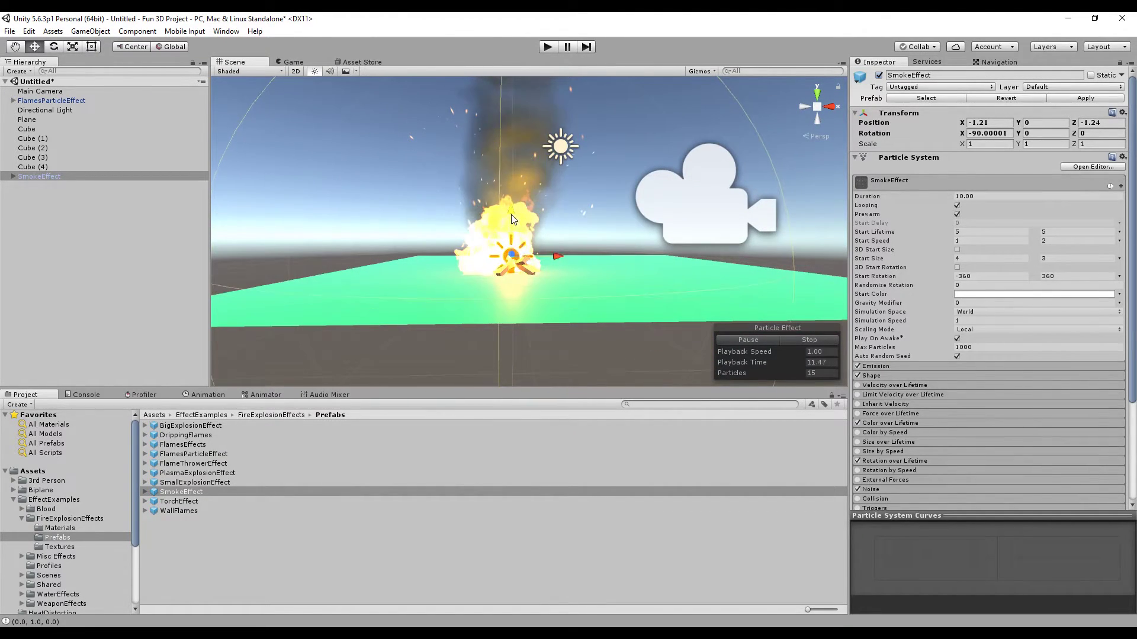
drag(513, 219, 511, 208)
drag(556, 249, 553, 248)
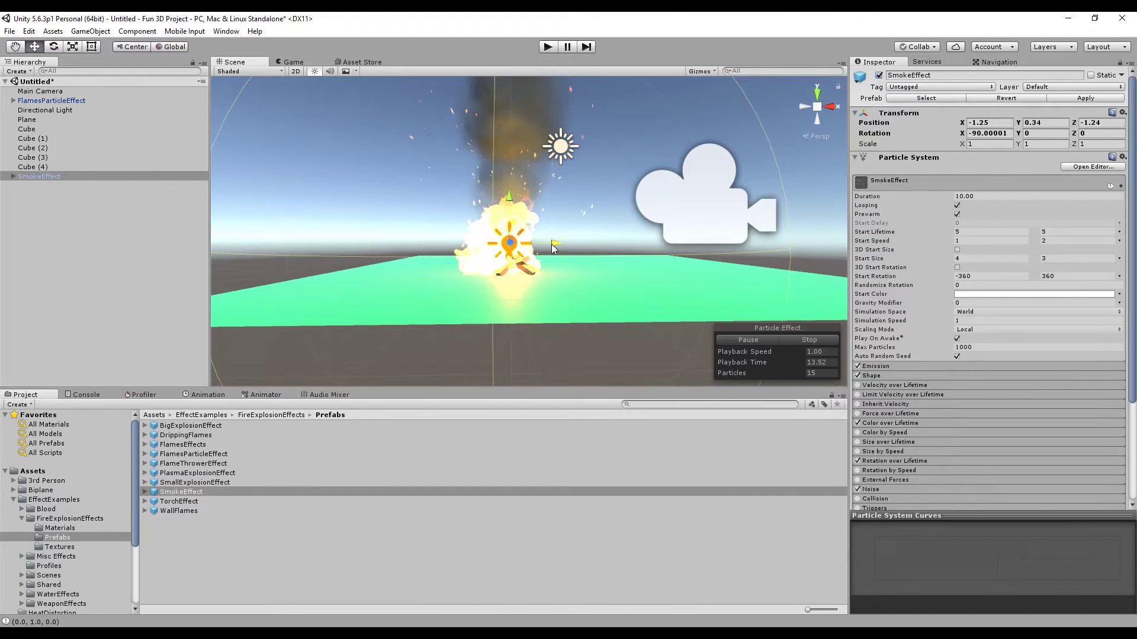
- Make SmokeEffect a child of FlamesParticleEffect and check the combined fire and smoke from several angles
drag(26, 177, 63, 102)
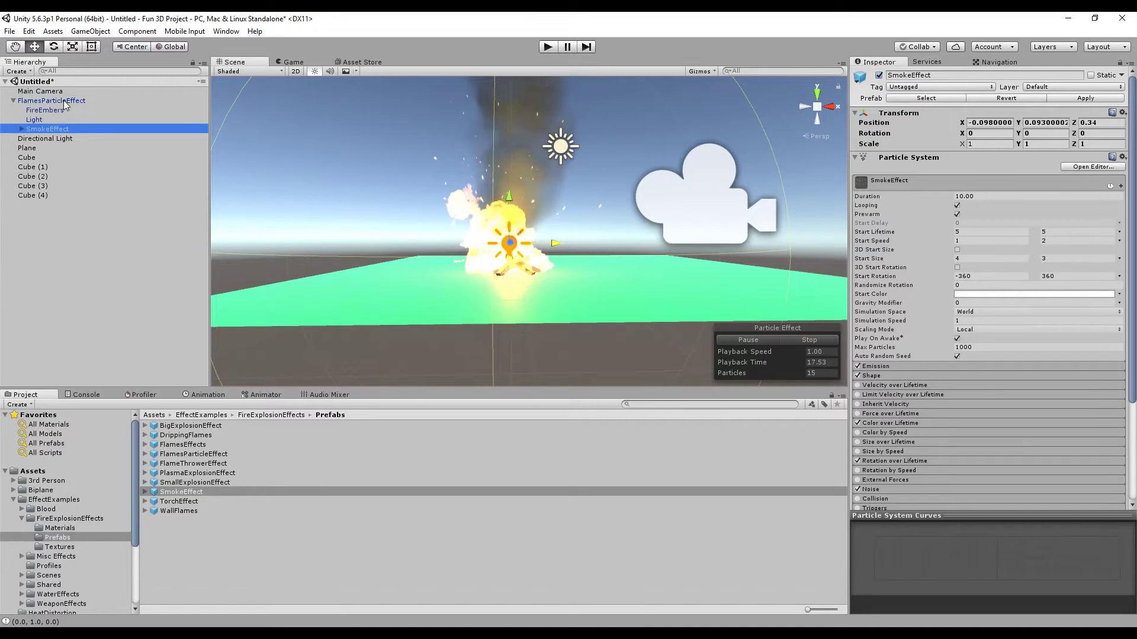
click(63, 101)
alt+drag(556, 231, 589, 217)
click(630, 167)
scroll(588, 252, up, 3)
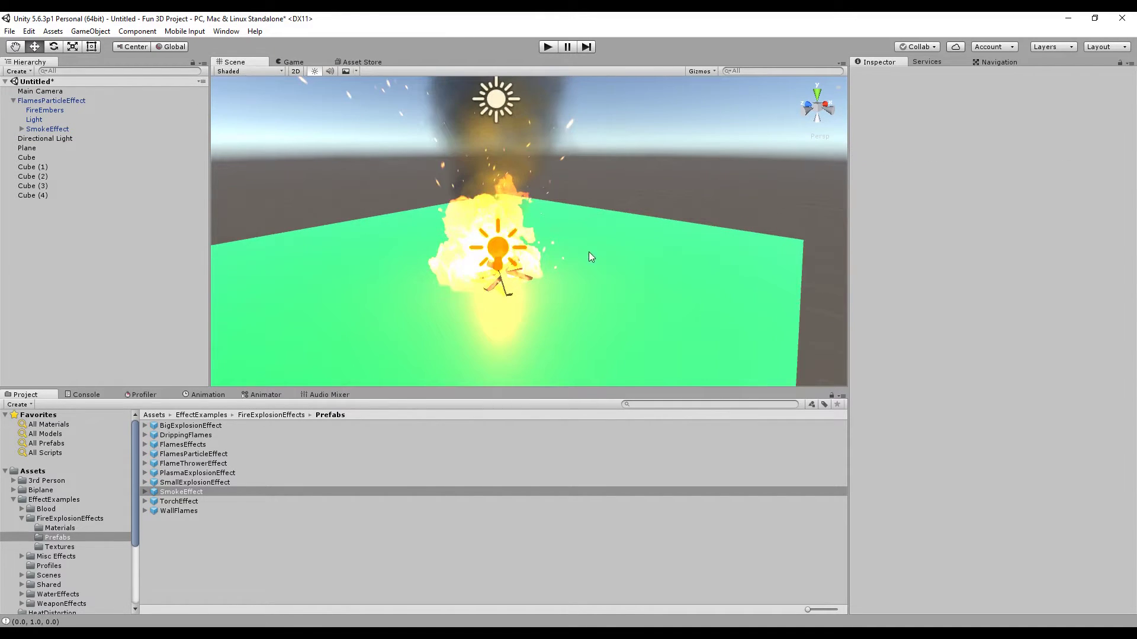
click(51, 100)
alt+drag(462, 153, 509, 132)
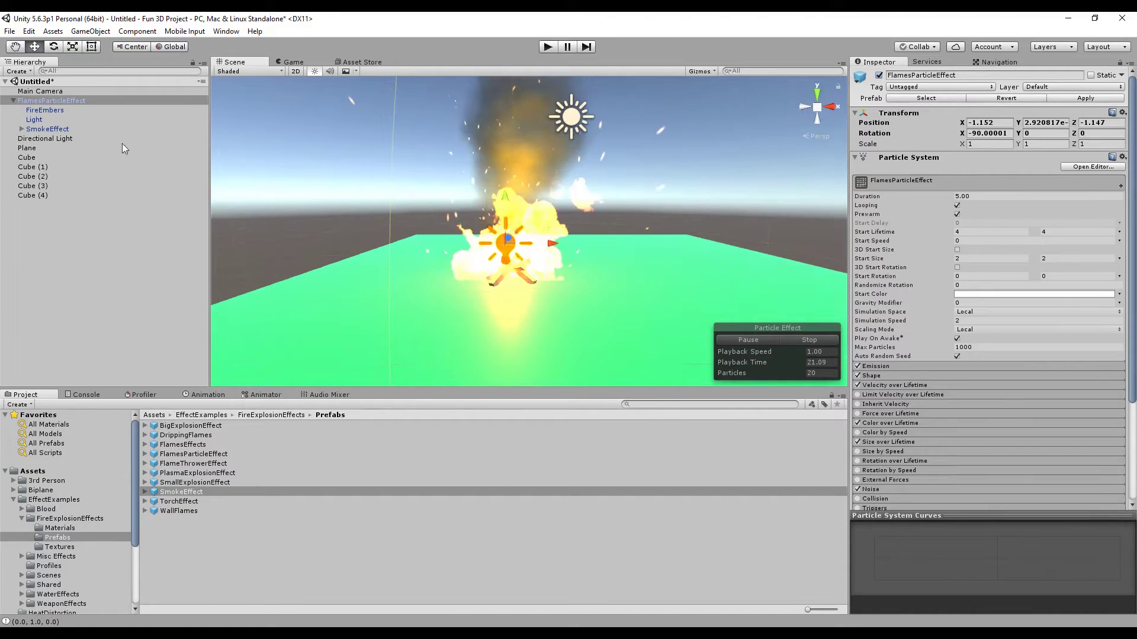
- Deactivate the Point light inside SmokeEffect, check the fire's remaining Light object, and collapse the FlamesParticleEffect hierarchy
click(21, 129)
click(41, 138)
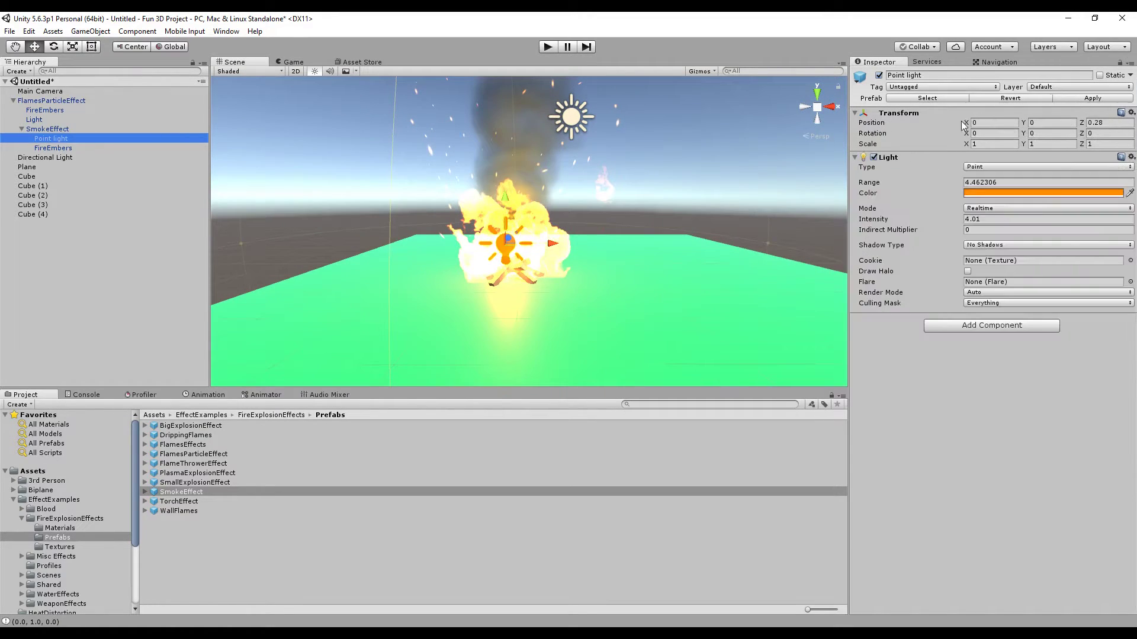
click(879, 75)
alt+drag(609, 245, 808, 234)
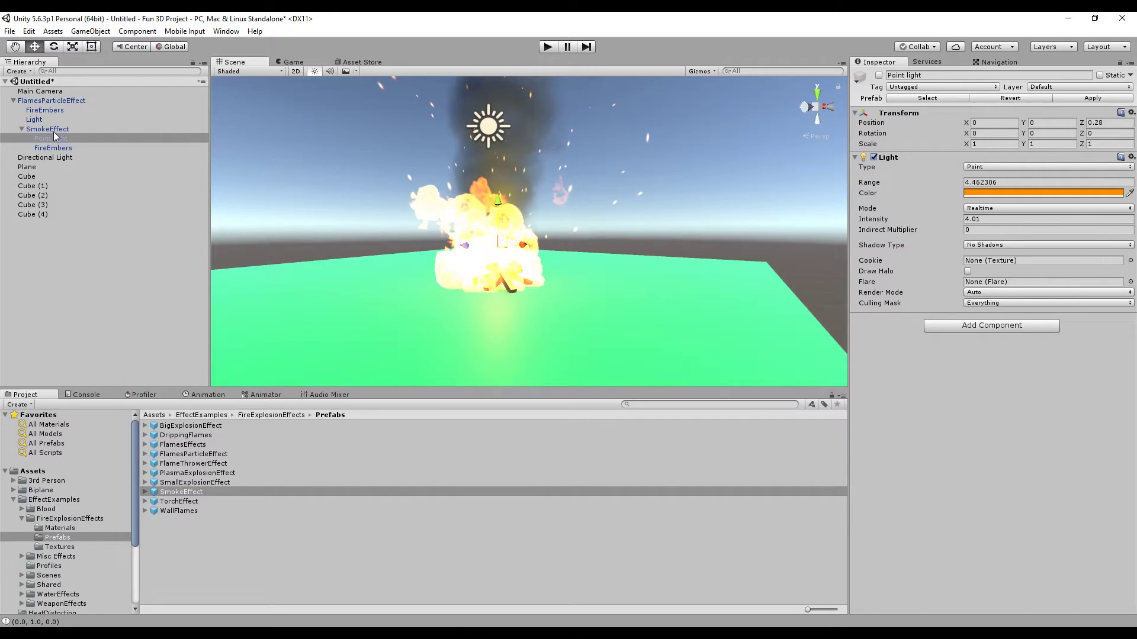
click(47, 120)
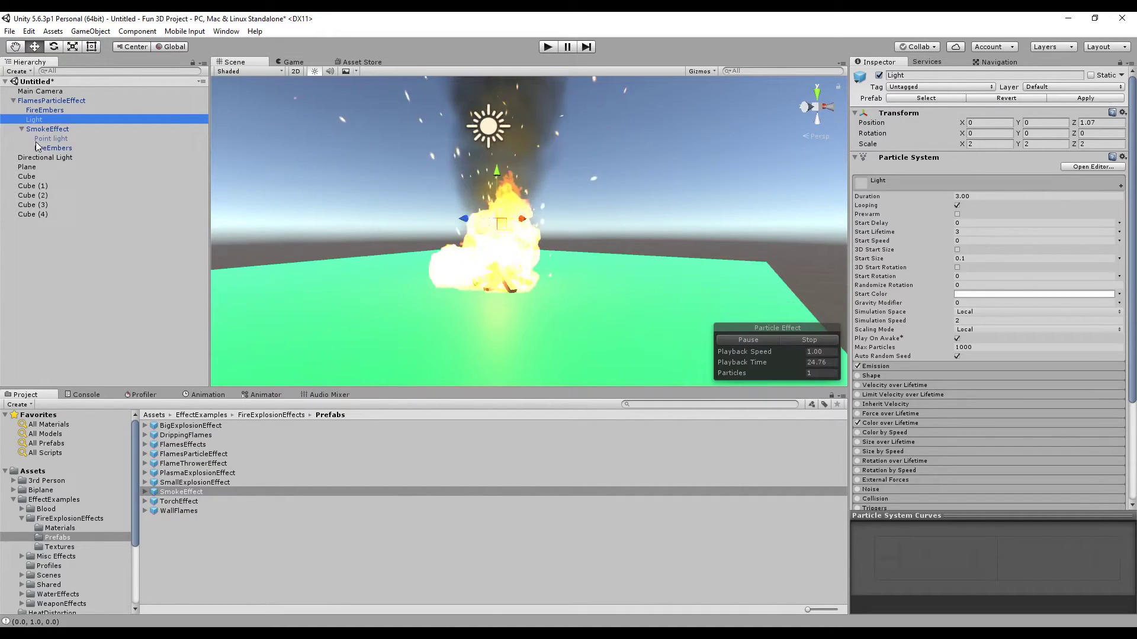
click(21, 129)
click(22, 102)
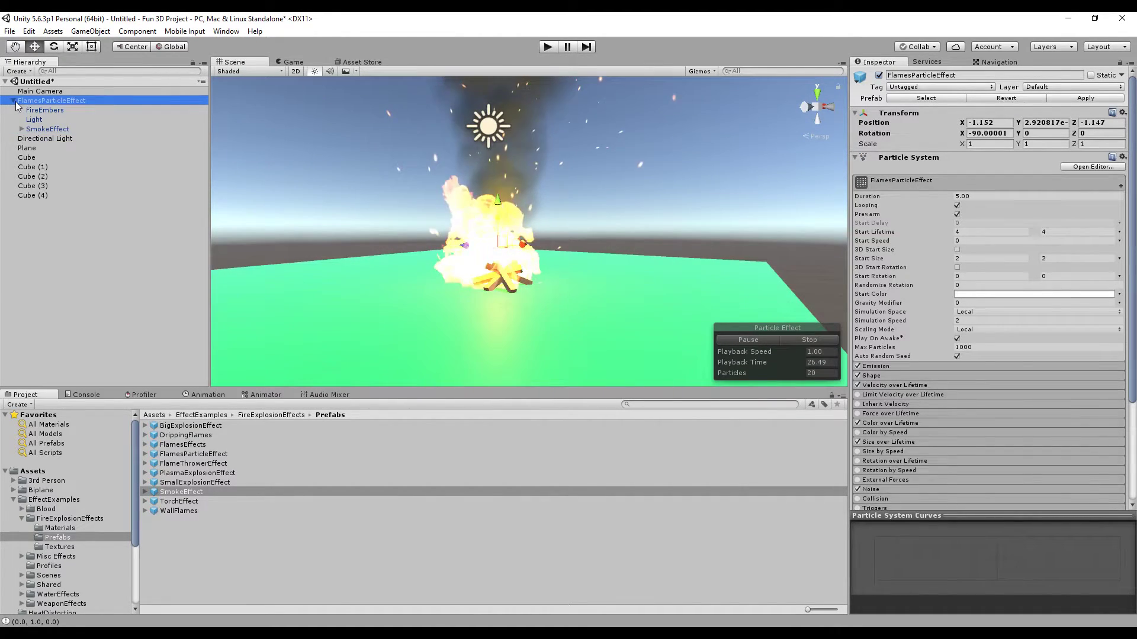
click(13, 101)
- Create a new Particle System object and reorder it directly below FlamesParticleEffect in the object list
alt+drag(607, 216, 335, 218)
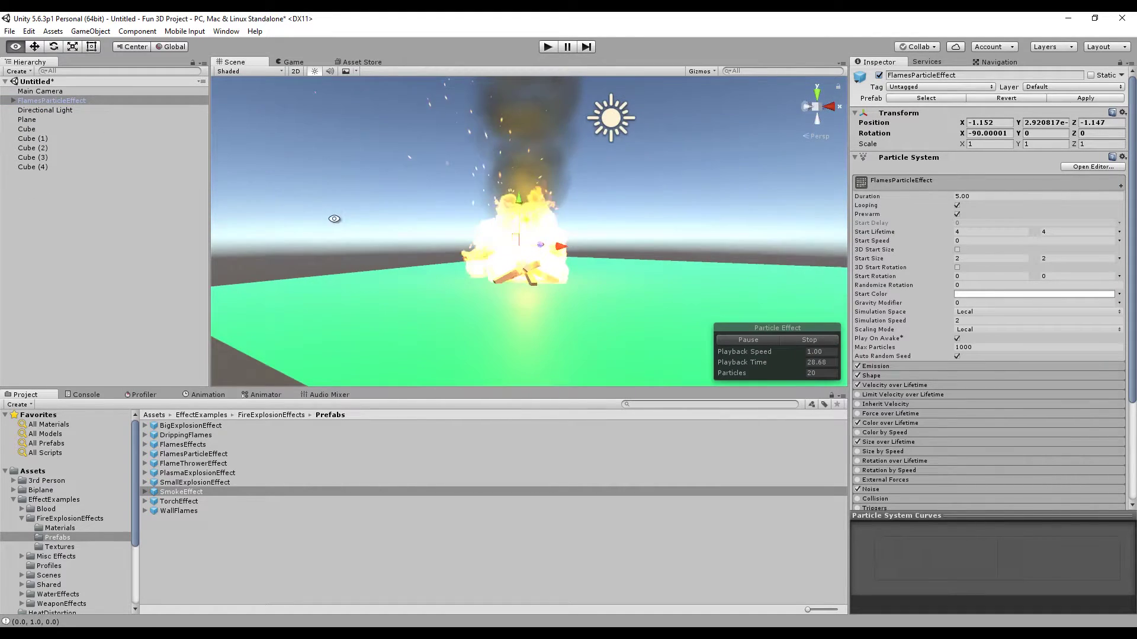
scroll(516, 241, up, 4)
alt+drag(517, 241, 465, 236)
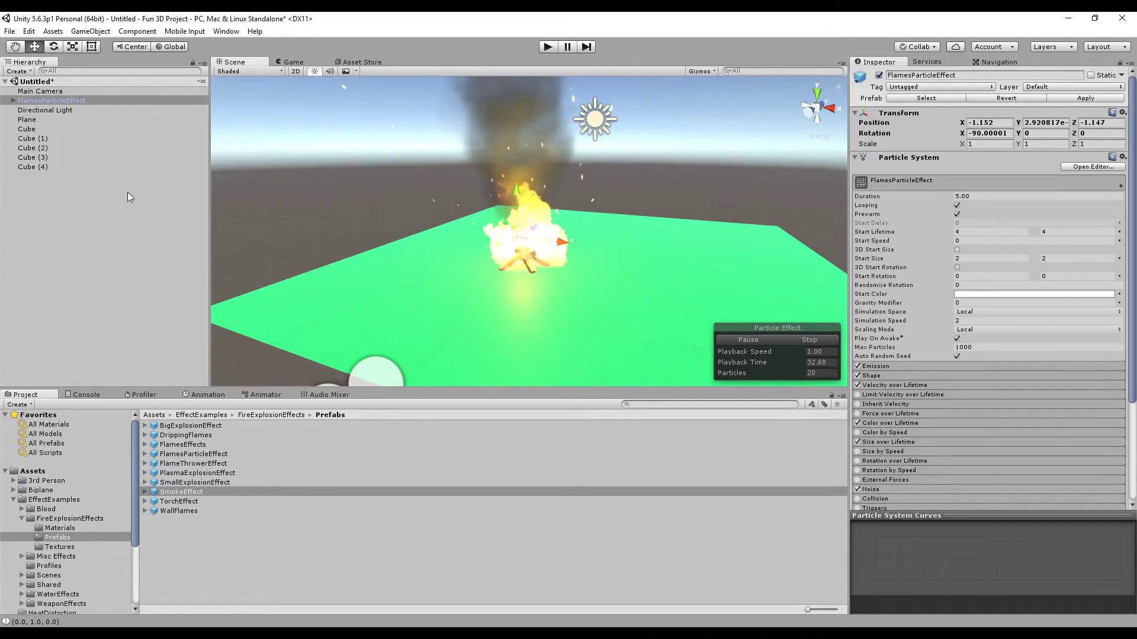
click(134, 207)
right_click(80, 235)
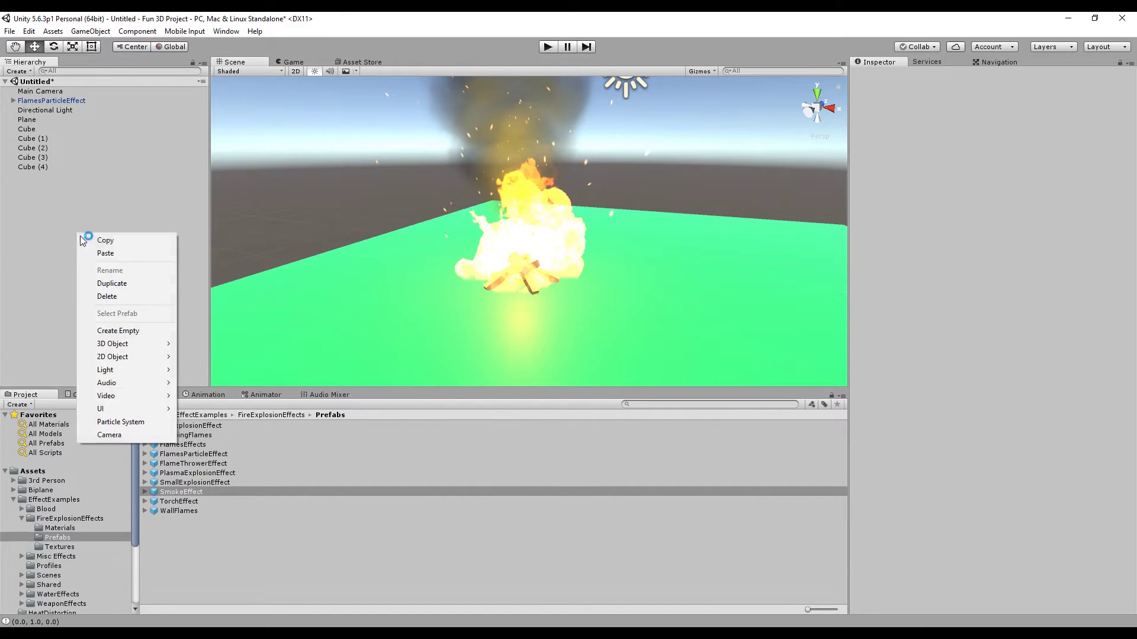
click(128, 424)
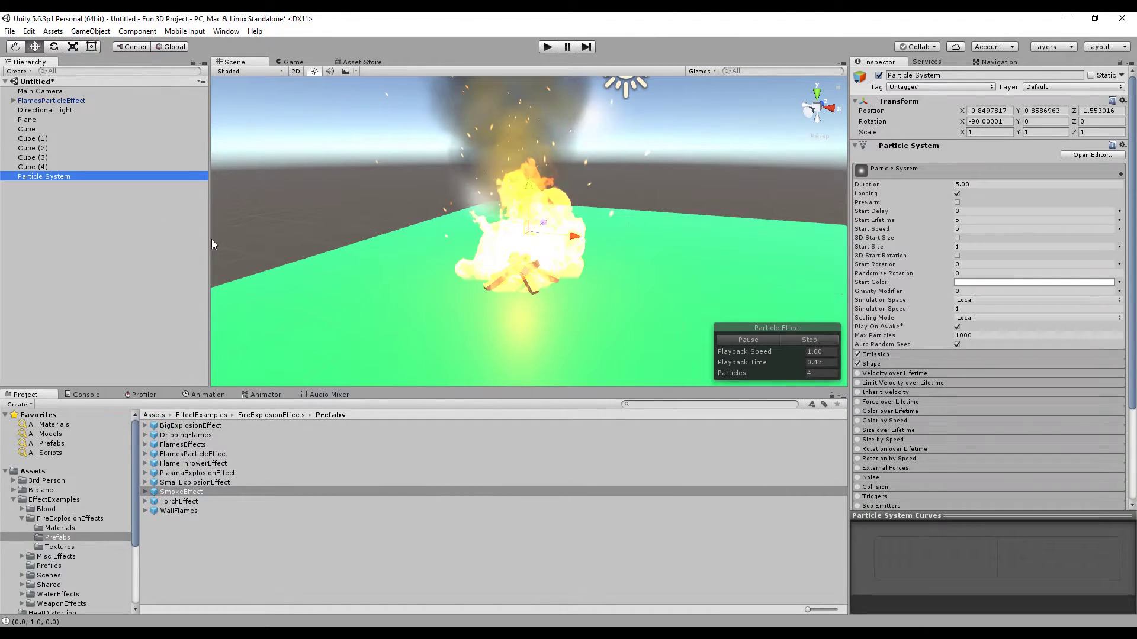
drag(54, 181, 62, 106)
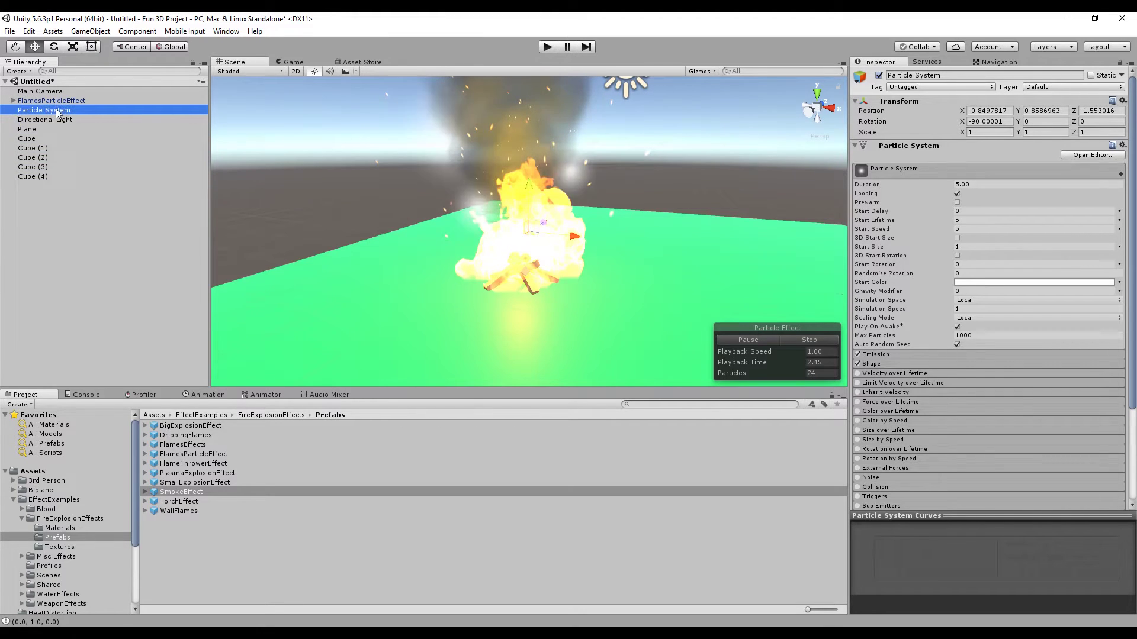
- Move the Particle System down to the base of the campfire, at about Y -0.074, Z -1.221
alt+drag(417, 285, 720, 279)
drag(527, 188, 537, 242)
drag(501, 291, 506, 268)
alt+drag(711, 267, 411, 307)
alt+drag(650, 235, 645, 260)
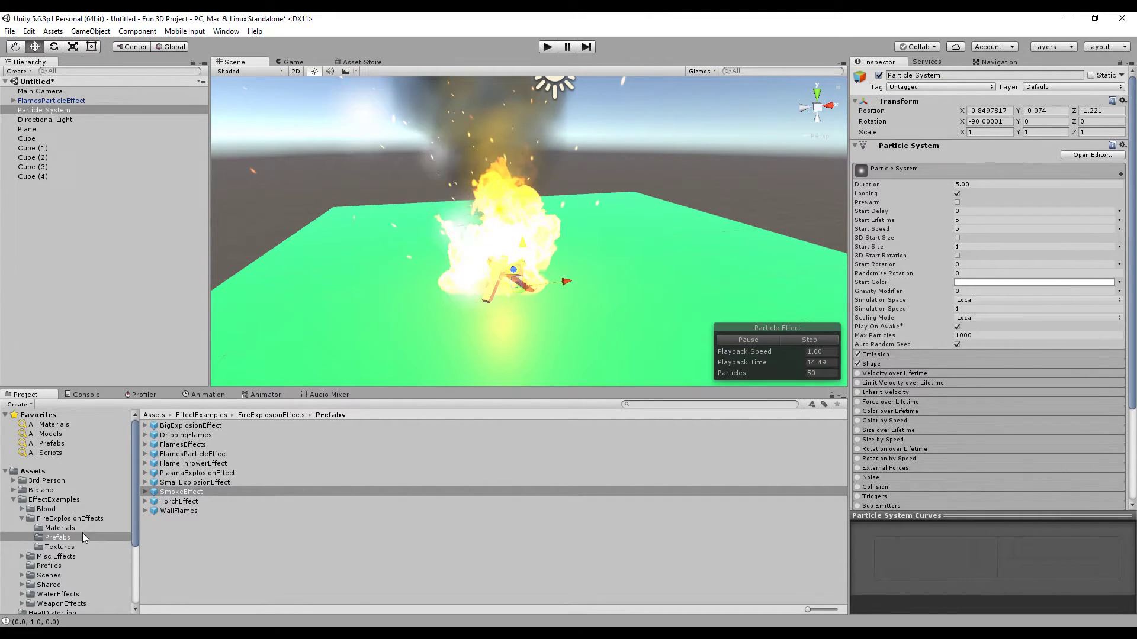
- Return to the HeatDistortion folder and look through the FX, Legacy and Nature shader choices for the Distortion material
click(60, 527)
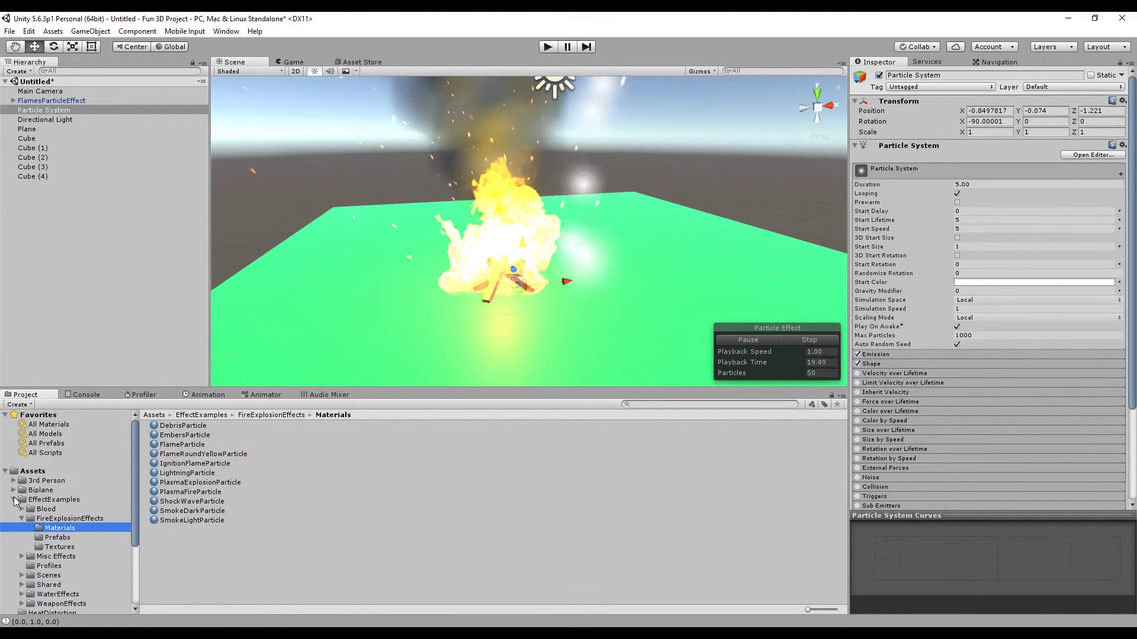
click(13, 499)
click(52, 509)
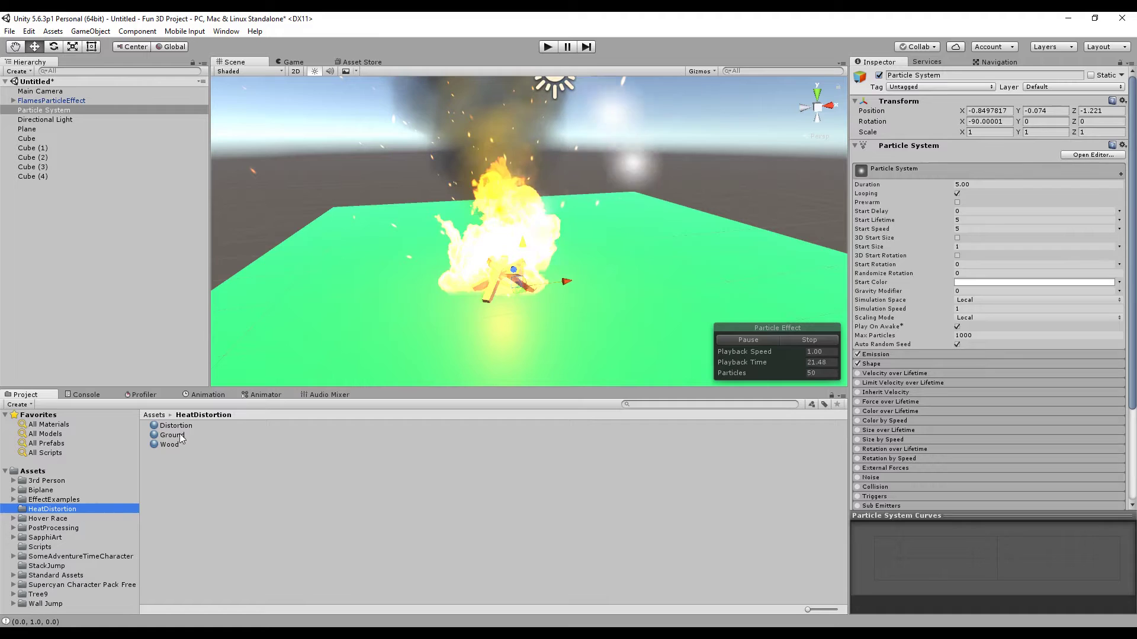
click(180, 427)
click(976, 84)
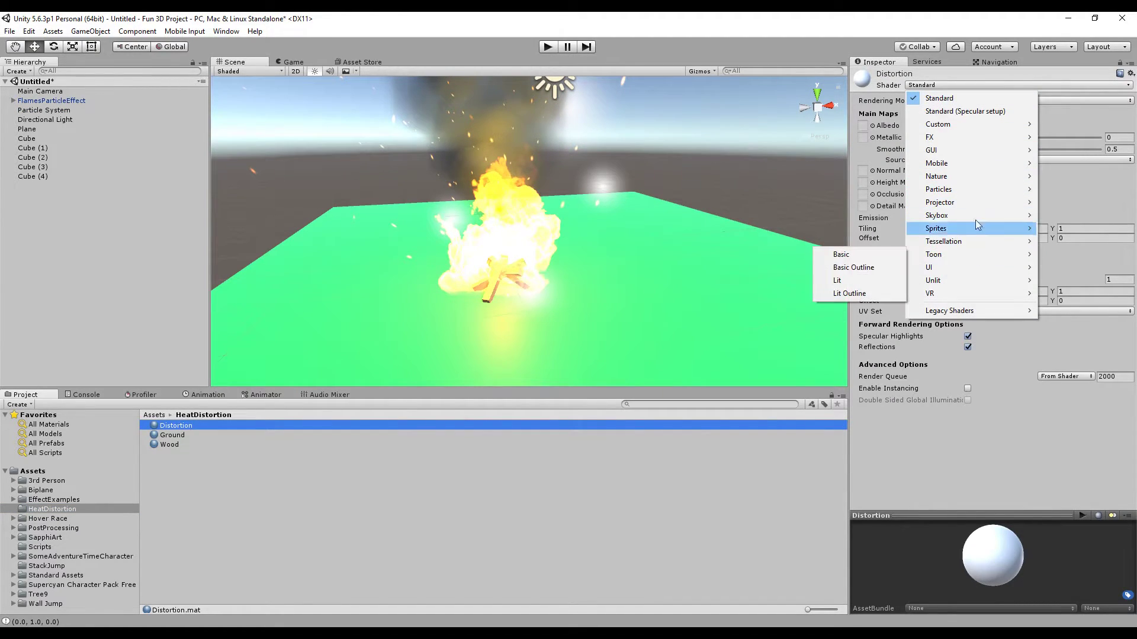
mouse_move(960, 143)
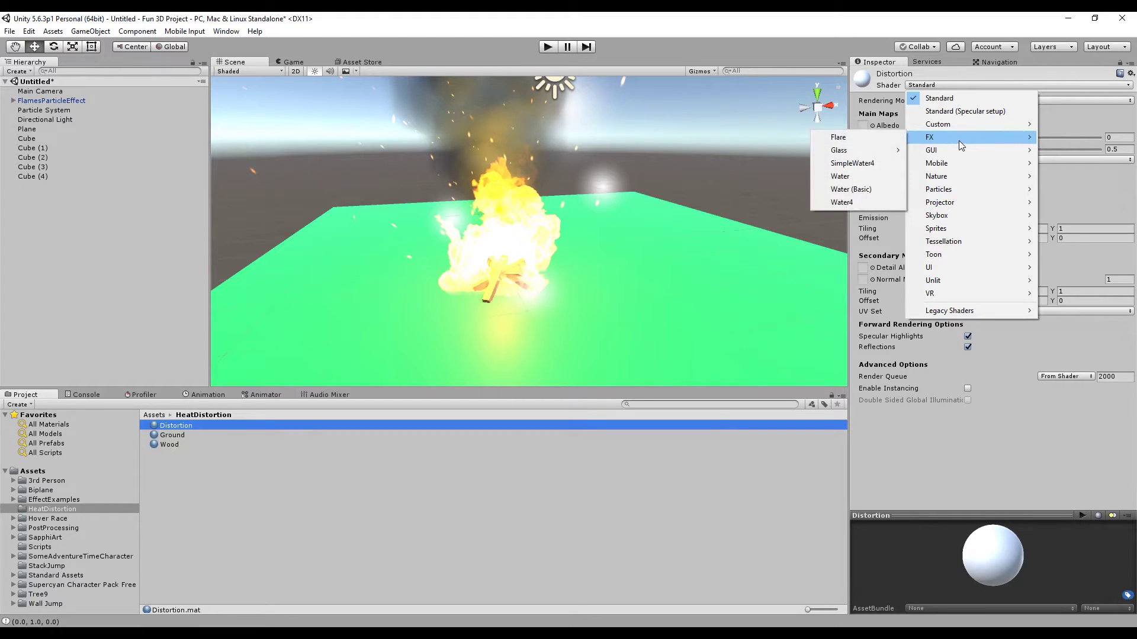
mouse_move(858, 150)
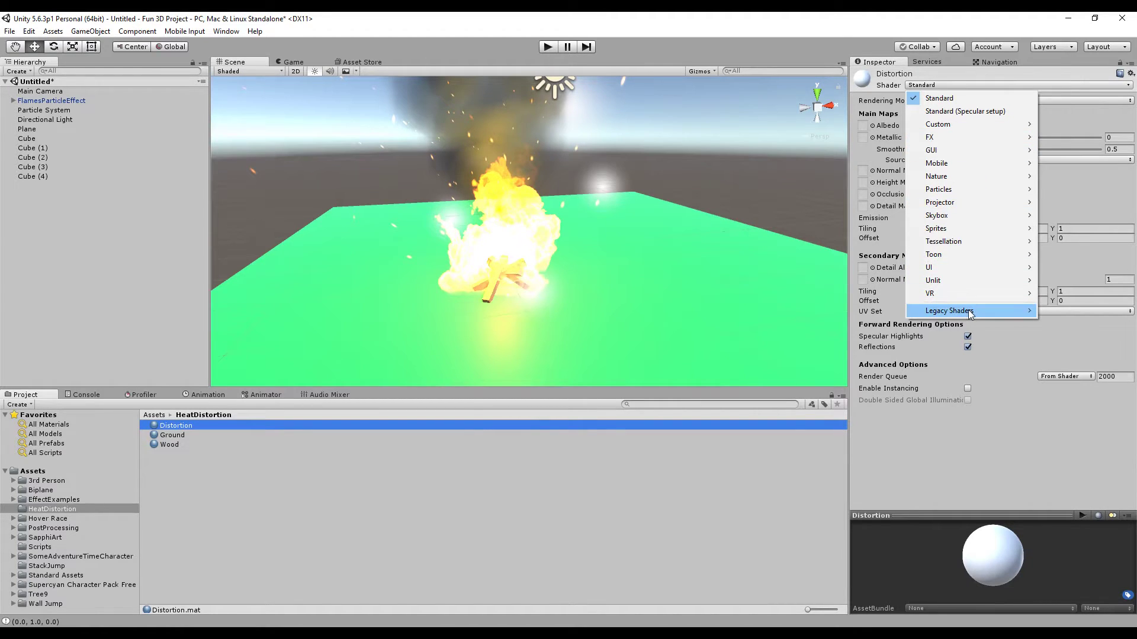
mouse_move(968, 310)
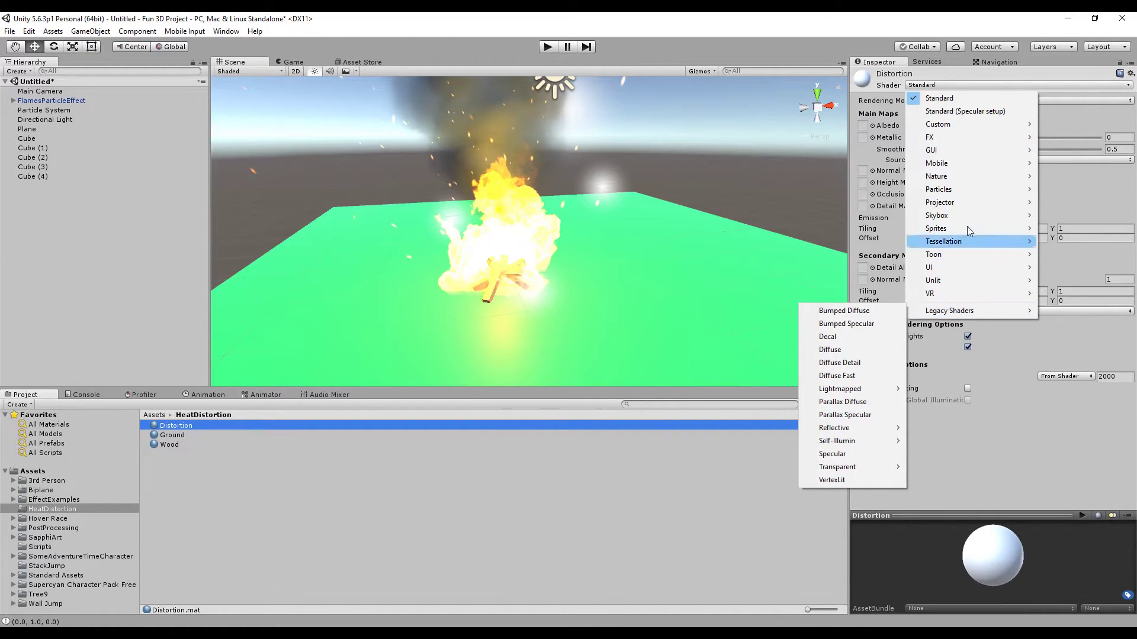
mouse_move(964, 176)
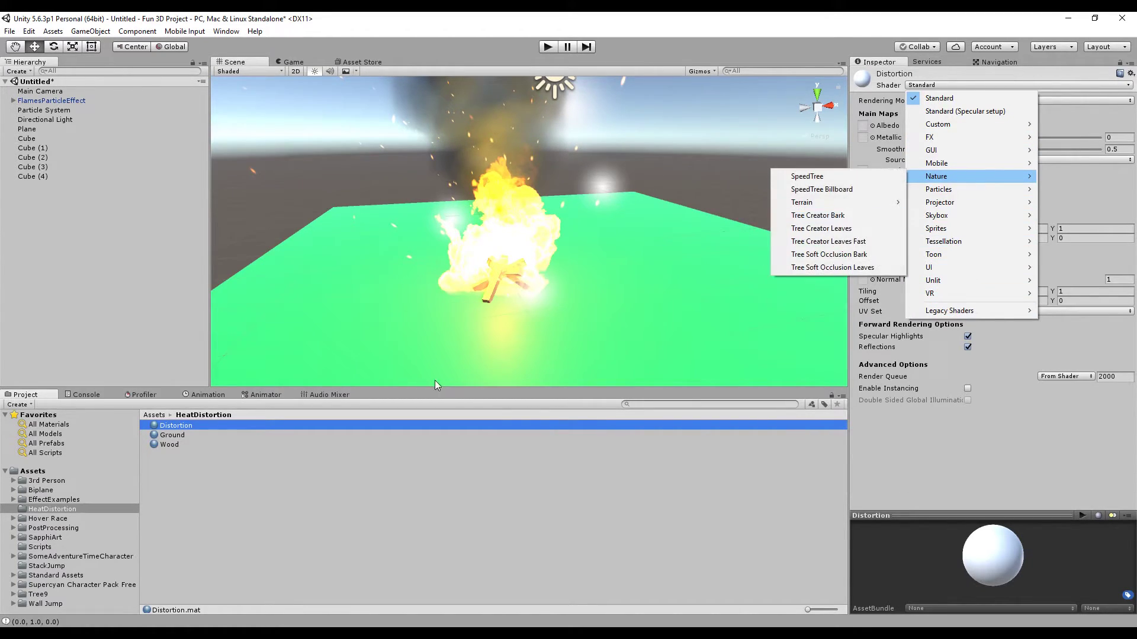
- Inspect the existing Glass material in the root Assets folder to identify the shader it uses
click(35, 473)
click(31, 470)
click(169, 568)
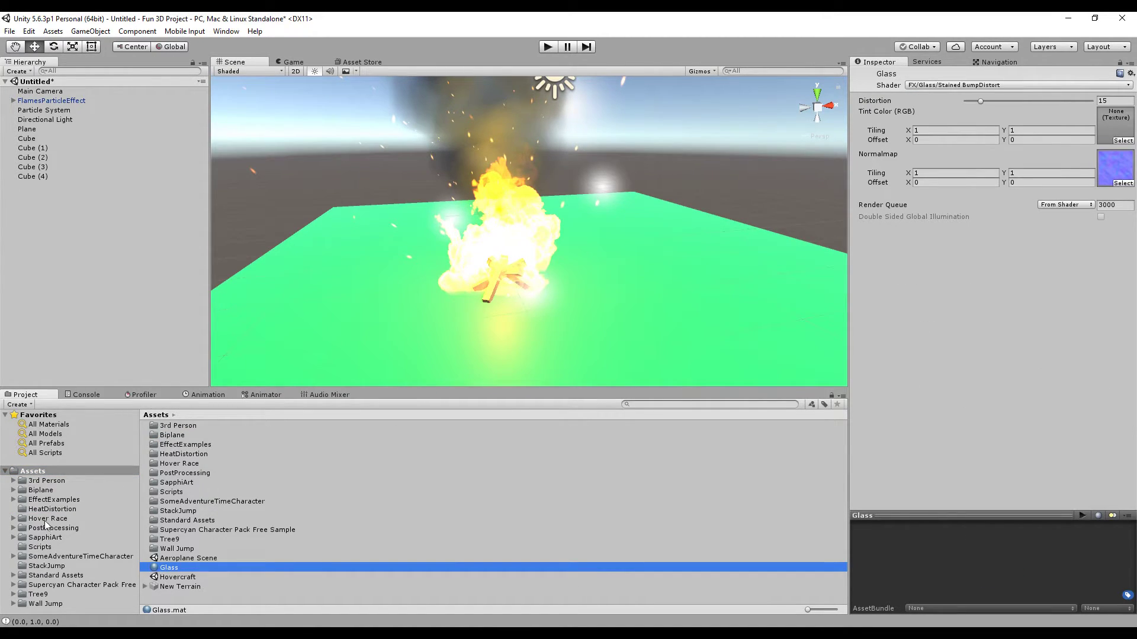
- Set the shader of the Distortion material in the HeatDistortion folder to FX/Glass/Stained BumpDistort
click(60, 509)
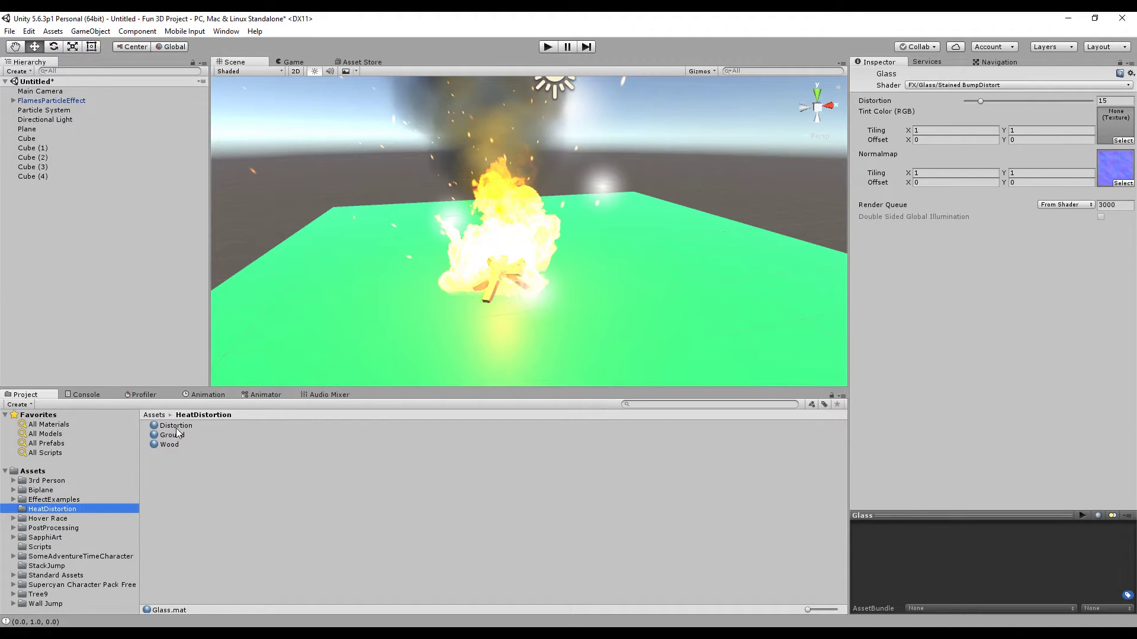
click(176, 426)
click(1013, 88)
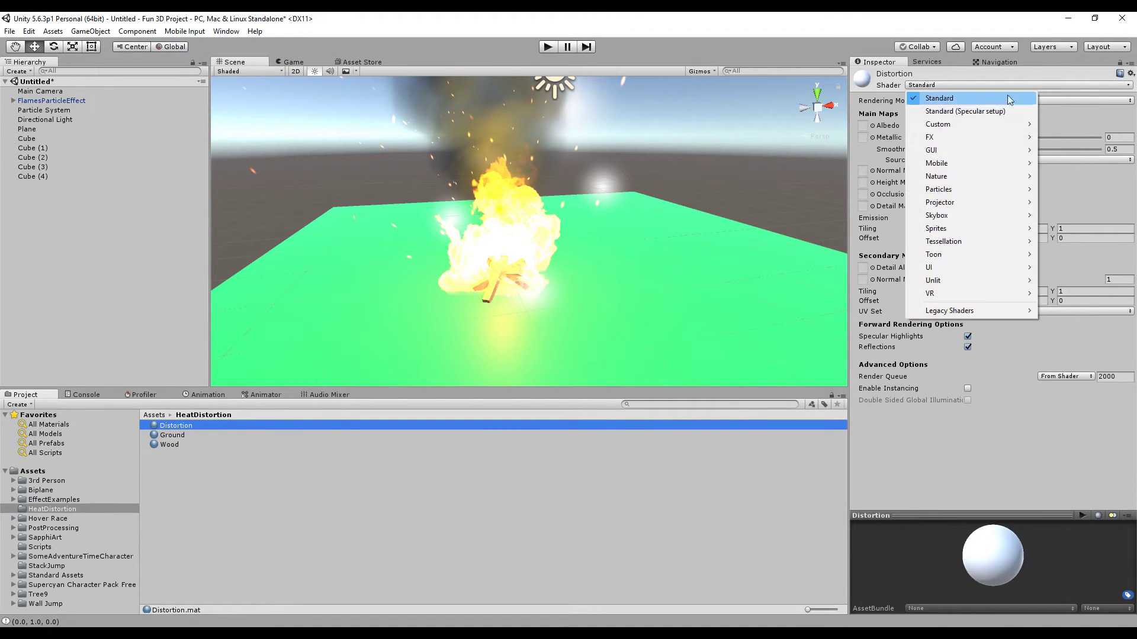
click(781, 150)
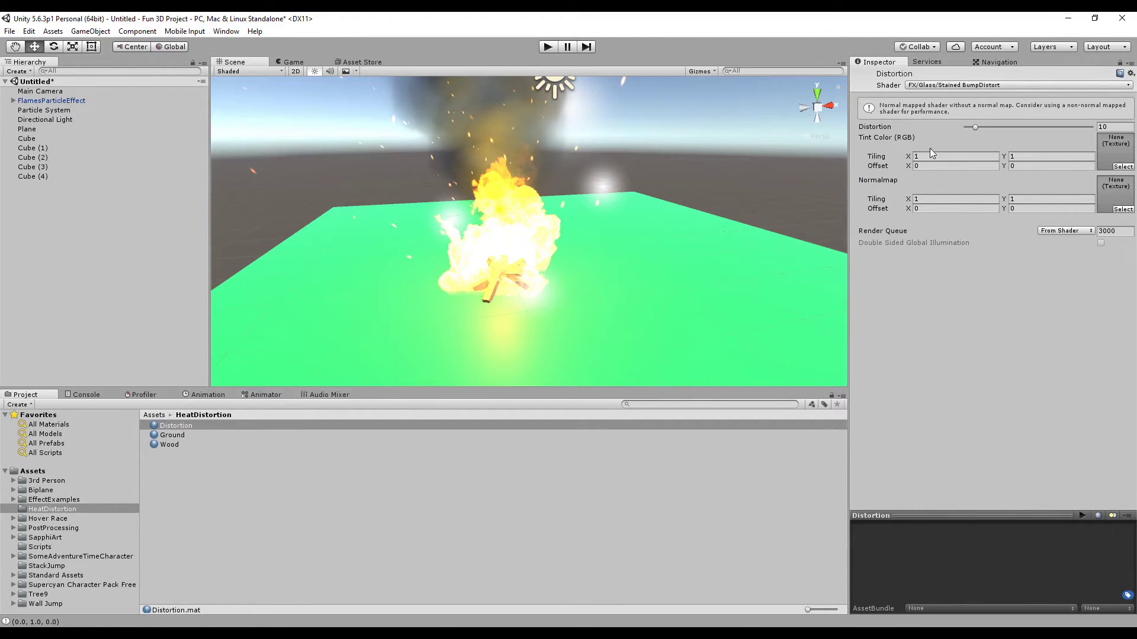
- Assign the BulletHoleRockNormals texture as the Normalmap of the Distortion material
click(1122, 210)
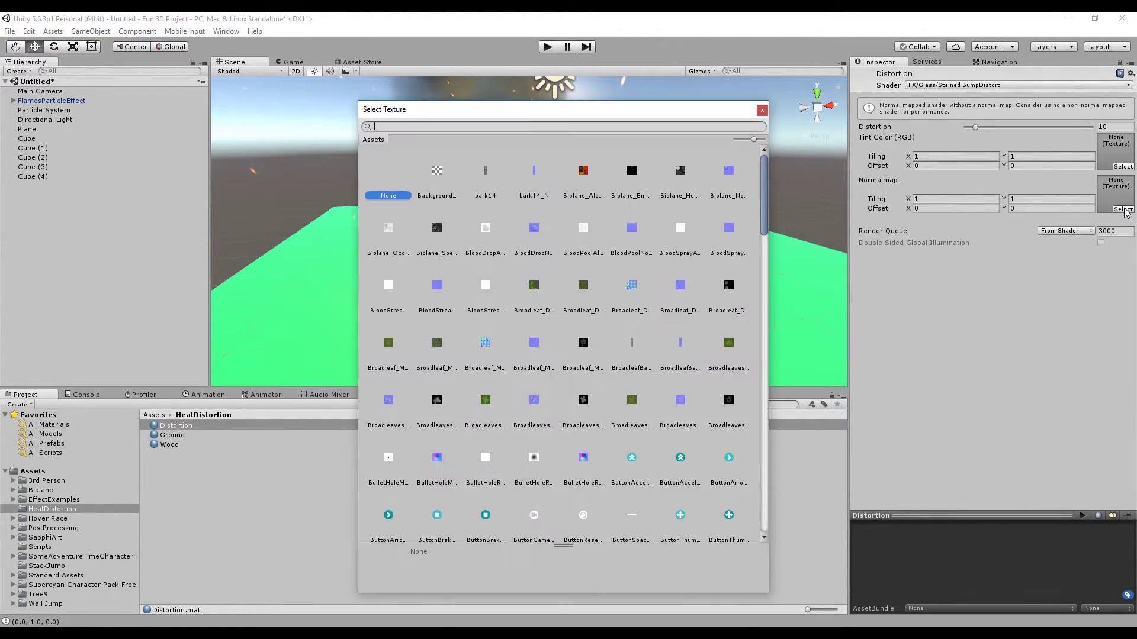
click(536, 231)
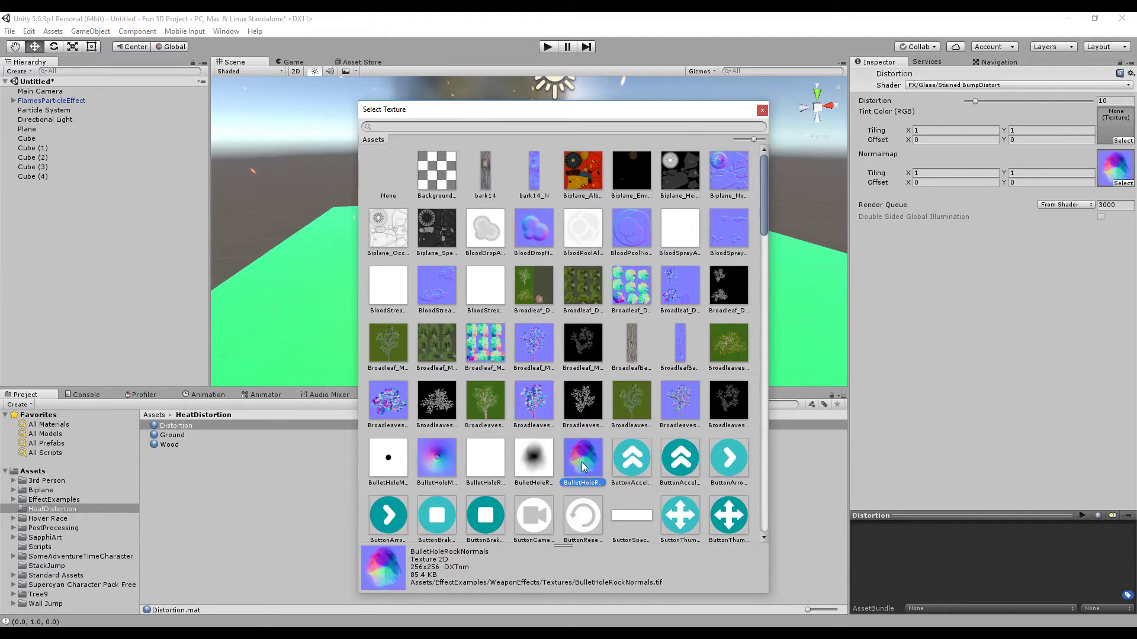
scroll(588, 447, down, 3)
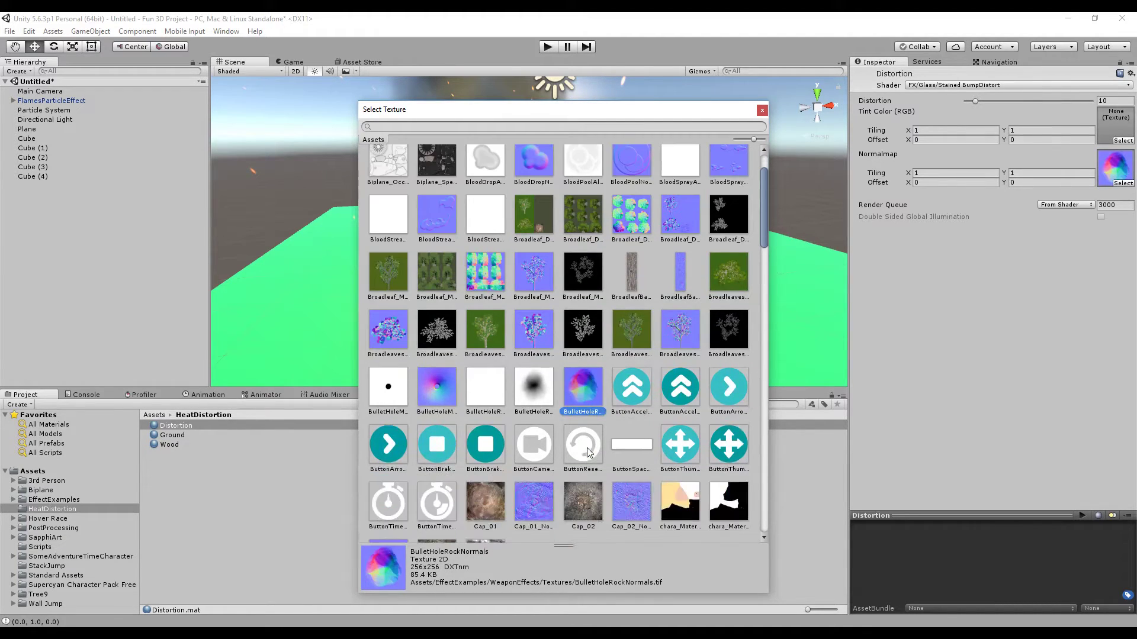
double_click(588, 391)
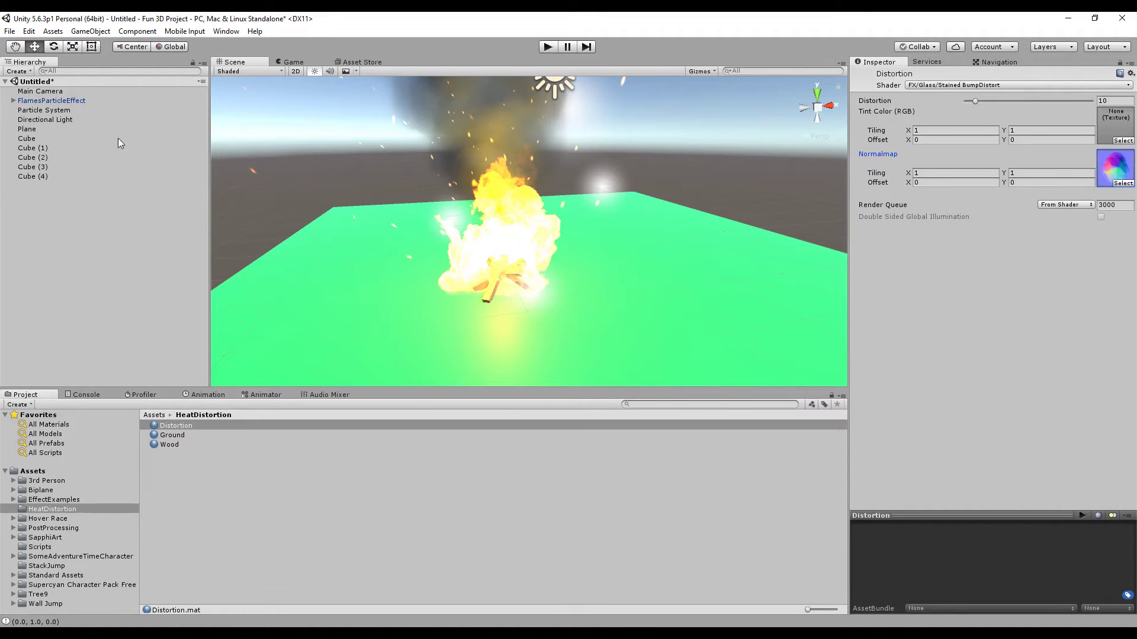
- Set the Particle System's renderer material to Sprites-Default so the particles show as plain squares around the campfire
click(70, 111)
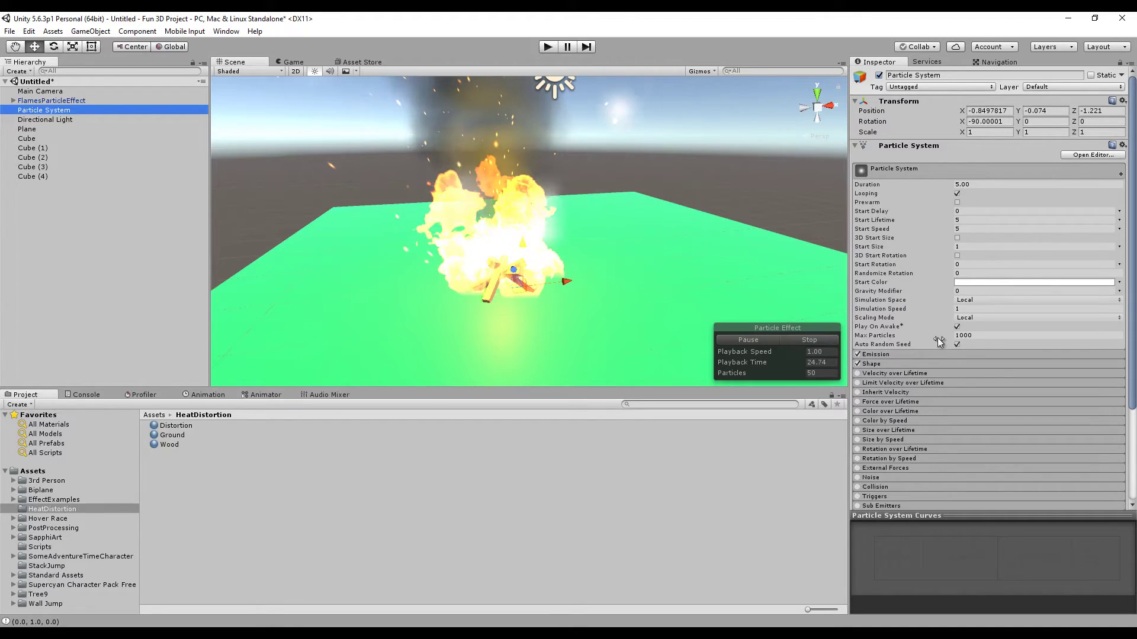
scroll(1007, 436, down, 3)
click(958, 430)
scroll(986, 408, down, 4)
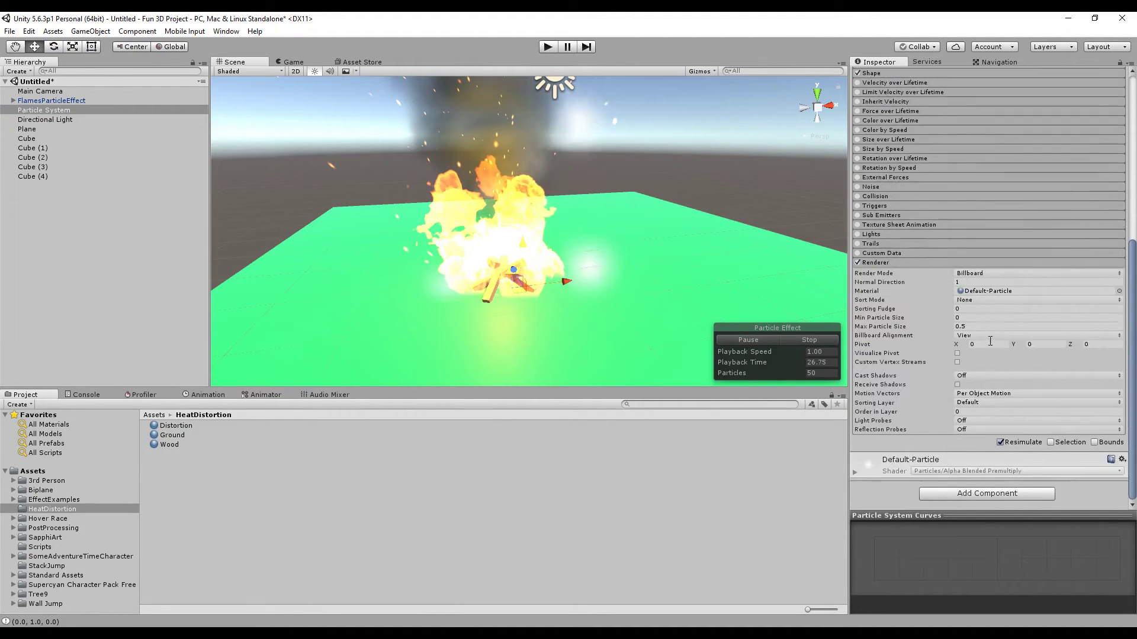
click(1118, 291)
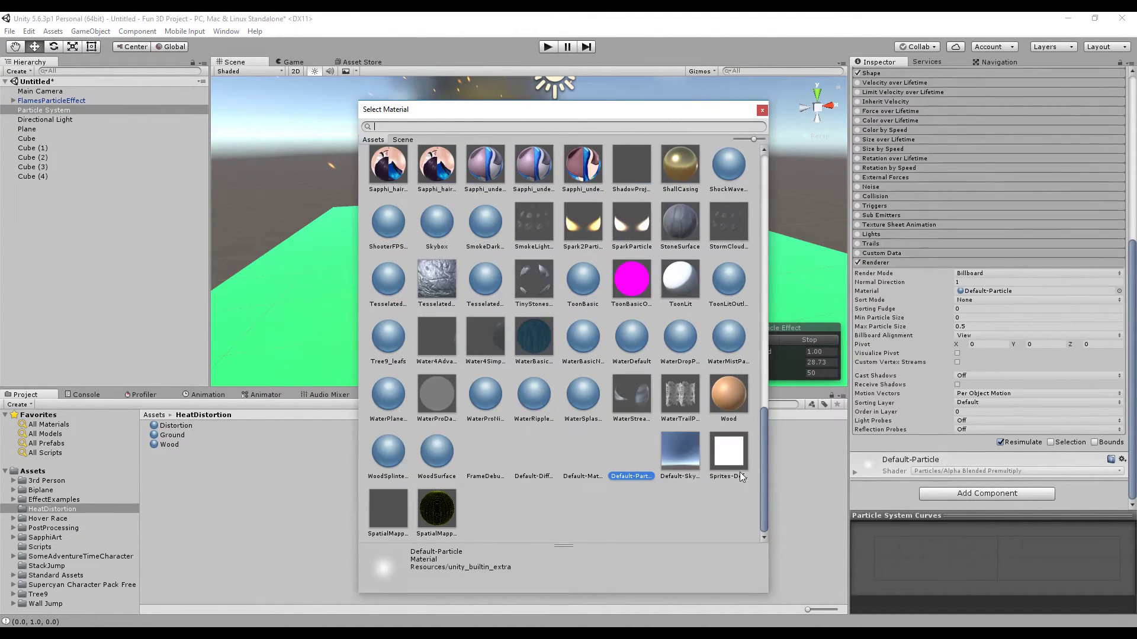
double_click(737, 456)
alt+drag(677, 372, 622, 248)
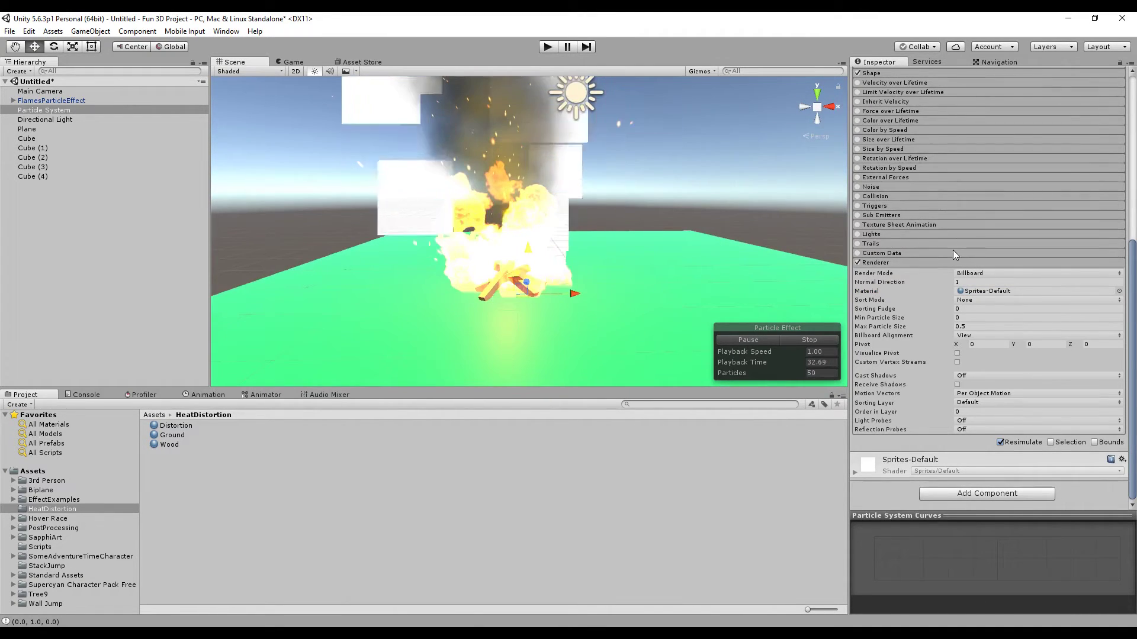
- Set the Particle System's Start Lifetime to 1 and Start Speed to 3
scroll(959, 237, up, 5)
scroll(985, 194, up, 3)
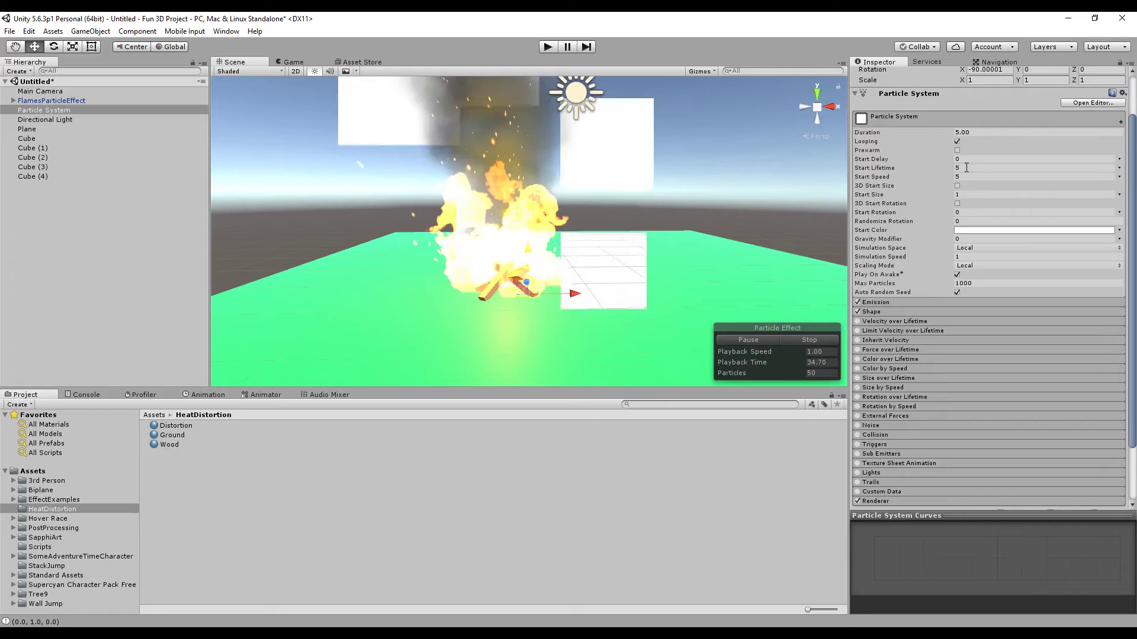
click(967, 168)
text(1)
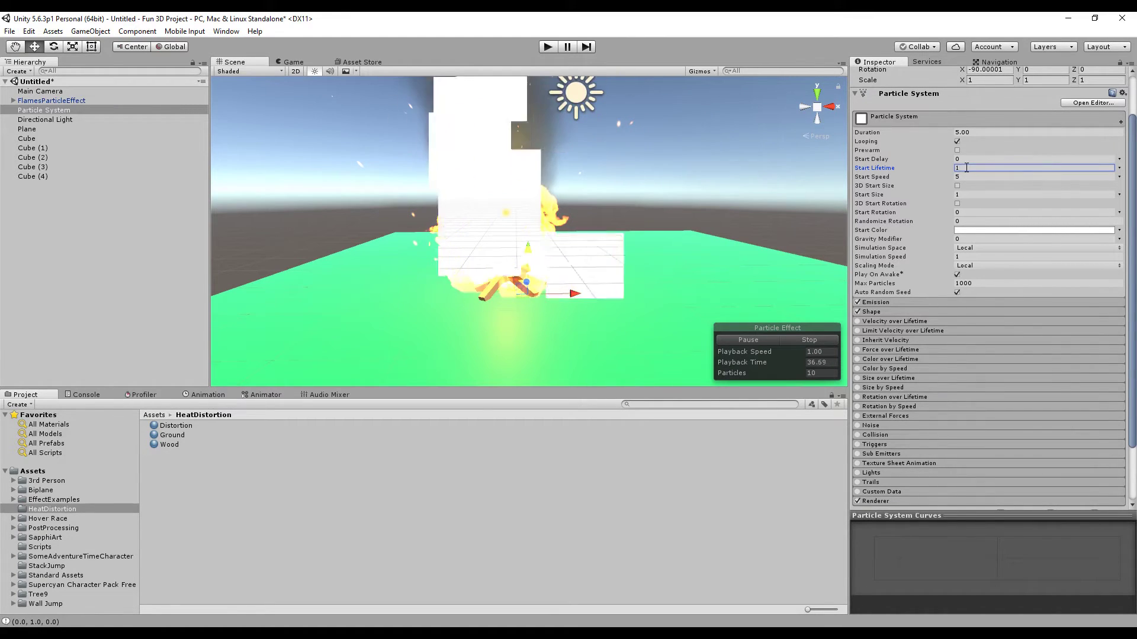
click(971, 176)
text(3)
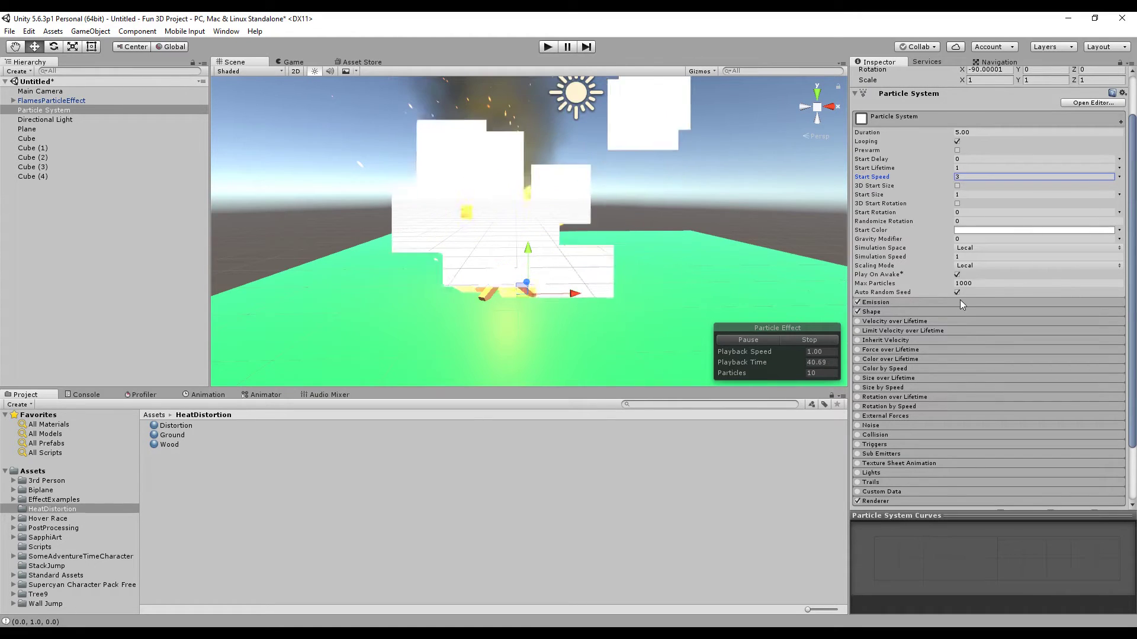
- Reduce the particle emitter's cone radius to 0.58 and shift the Particle System along X to centre it on the campfire
click(922, 301)
click(921, 301)
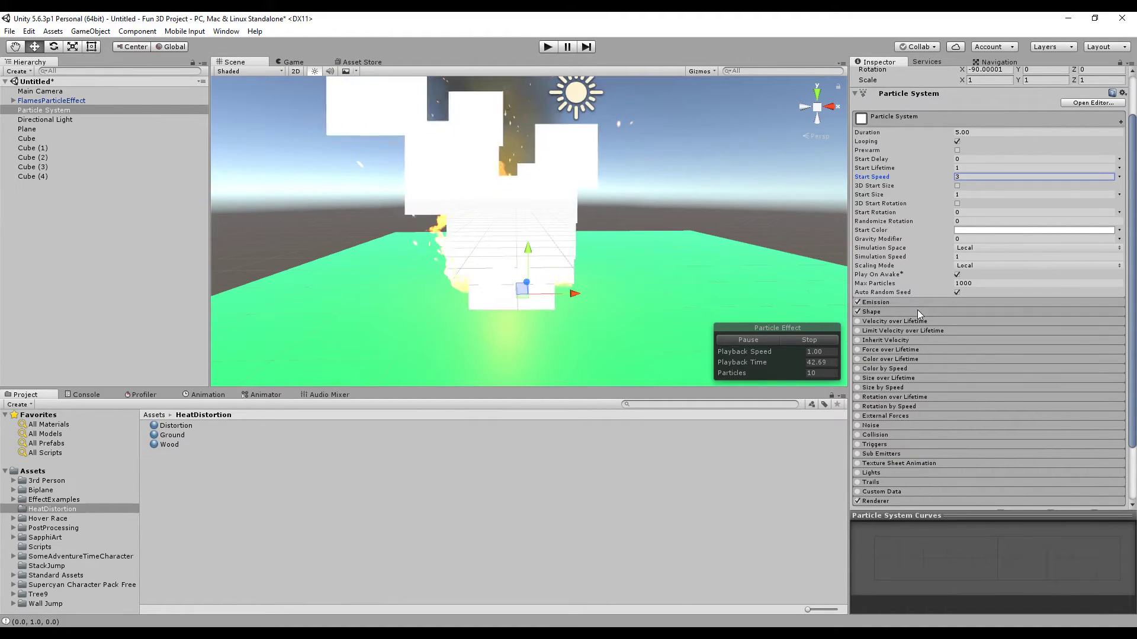
click(917, 310)
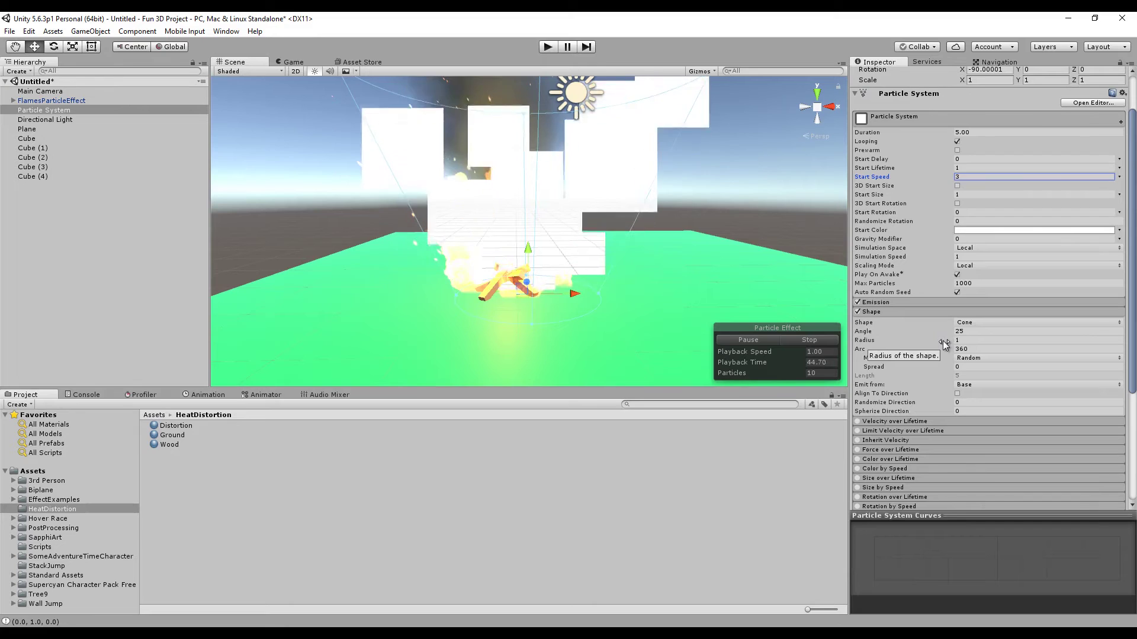
drag(942, 340, 931, 339)
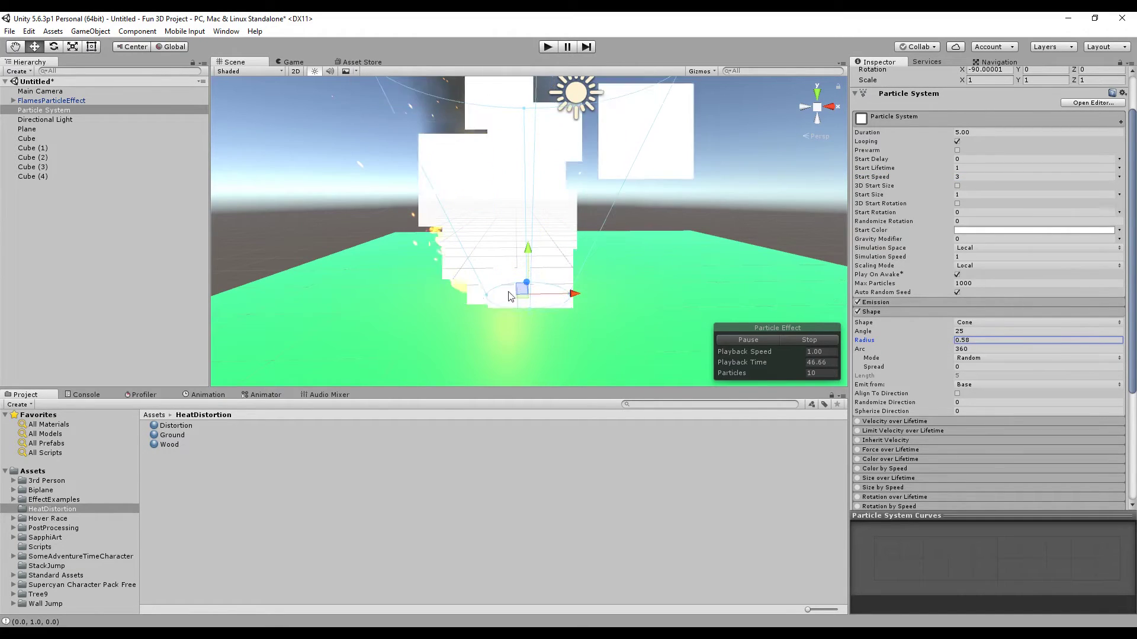
drag(563, 293, 552, 293)
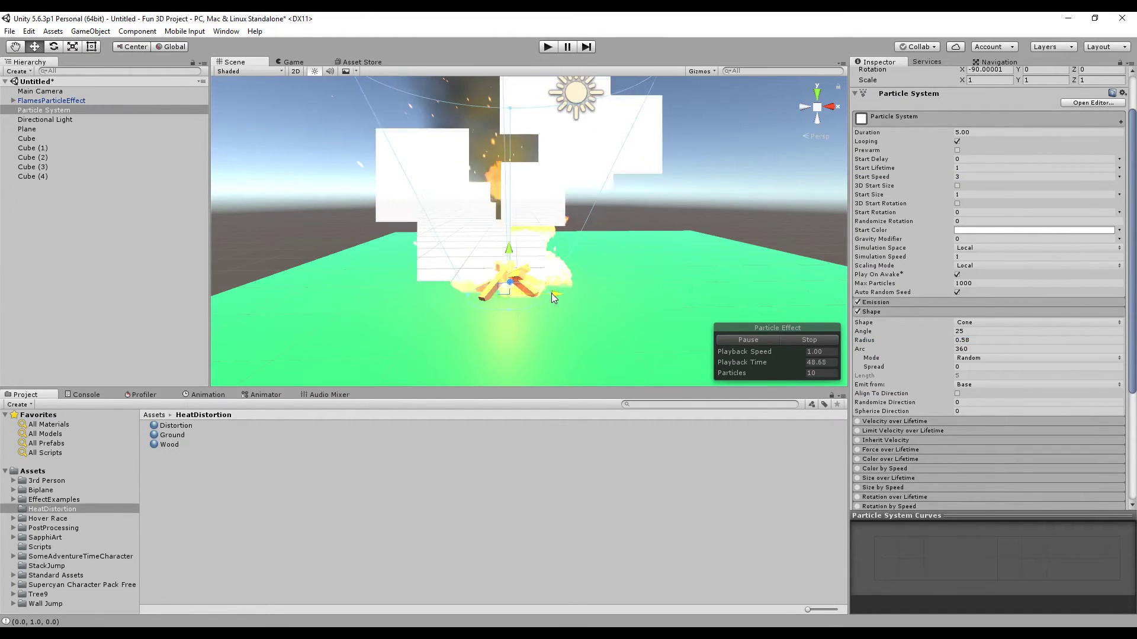
- Set the Particle System's emission Rate over Time to 20
click(913, 311)
click(924, 302)
click(975, 312)
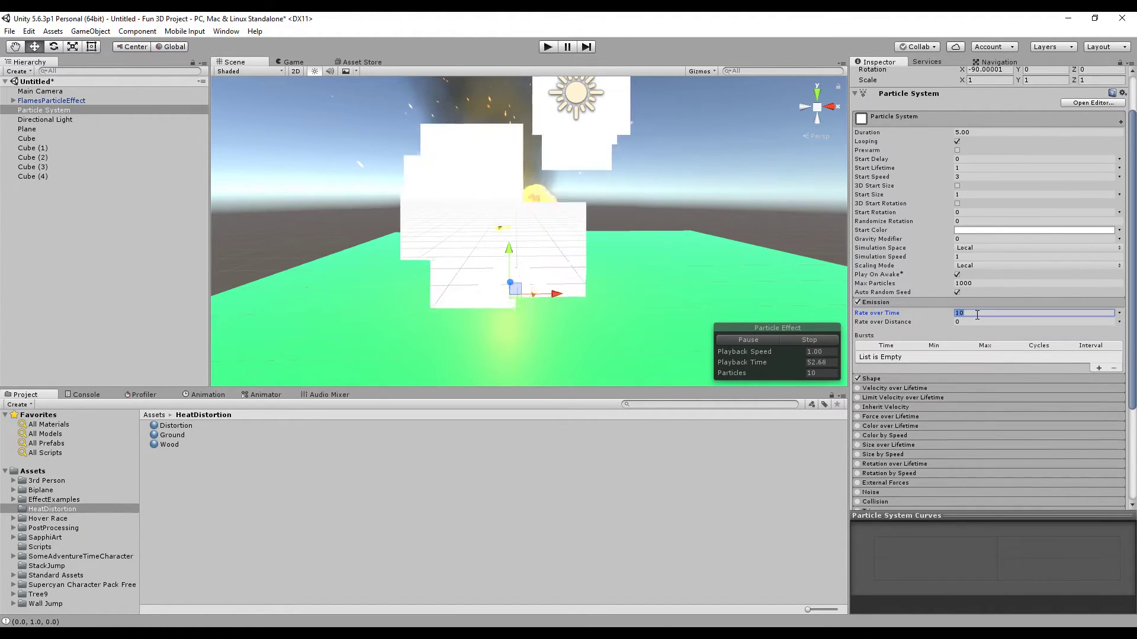
text(20)
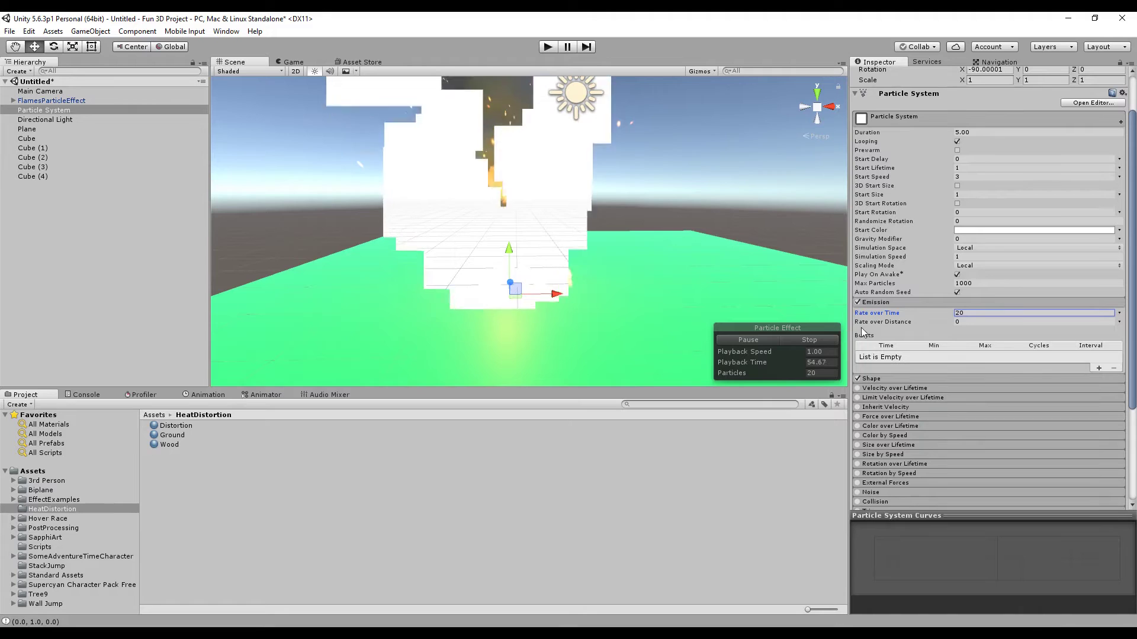
click(956, 301)
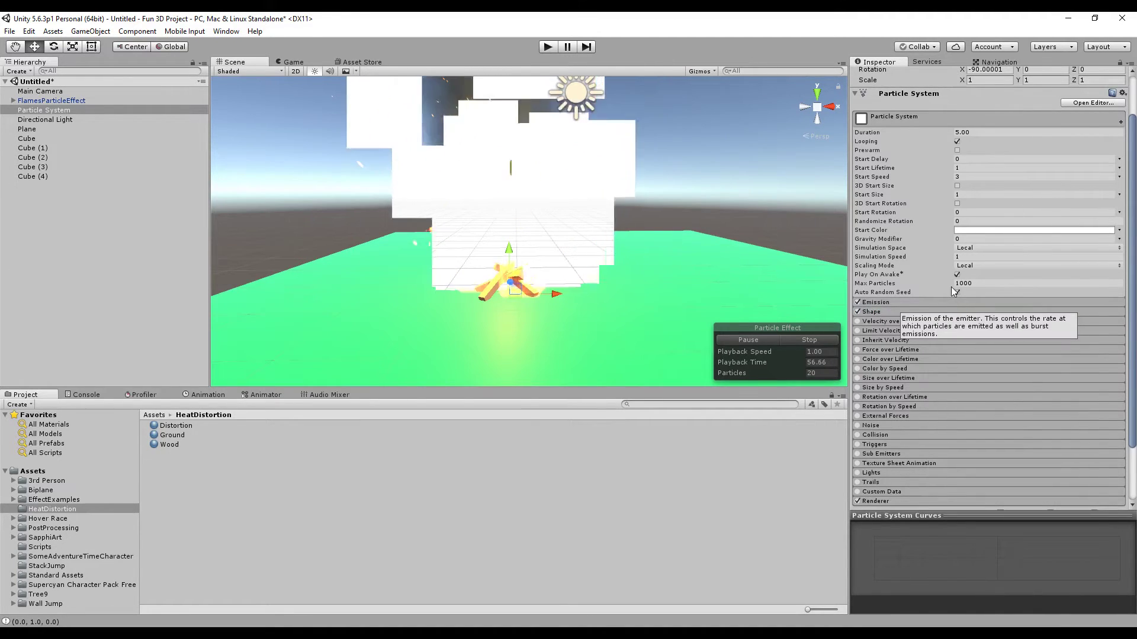
- Check the renderer settings of FlamesParticleEffect, and set the Particle System's Order in Layer to 10
scroll(929, 354, down, 3)
scroll(909, 426, down, 3)
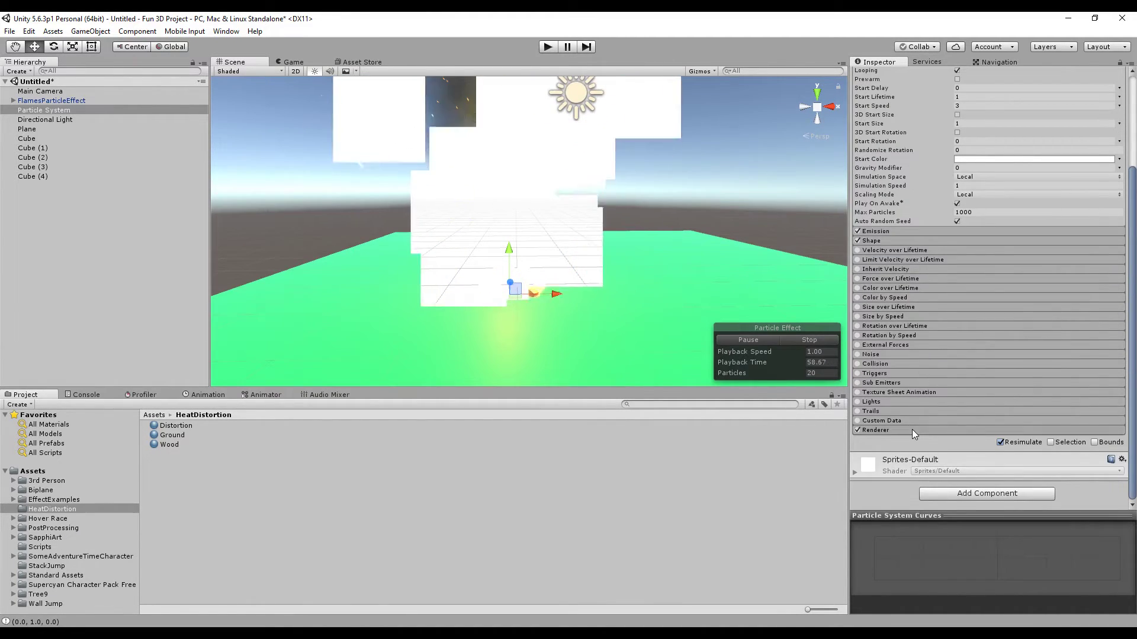
click(912, 429)
scroll(930, 363, down, 10)
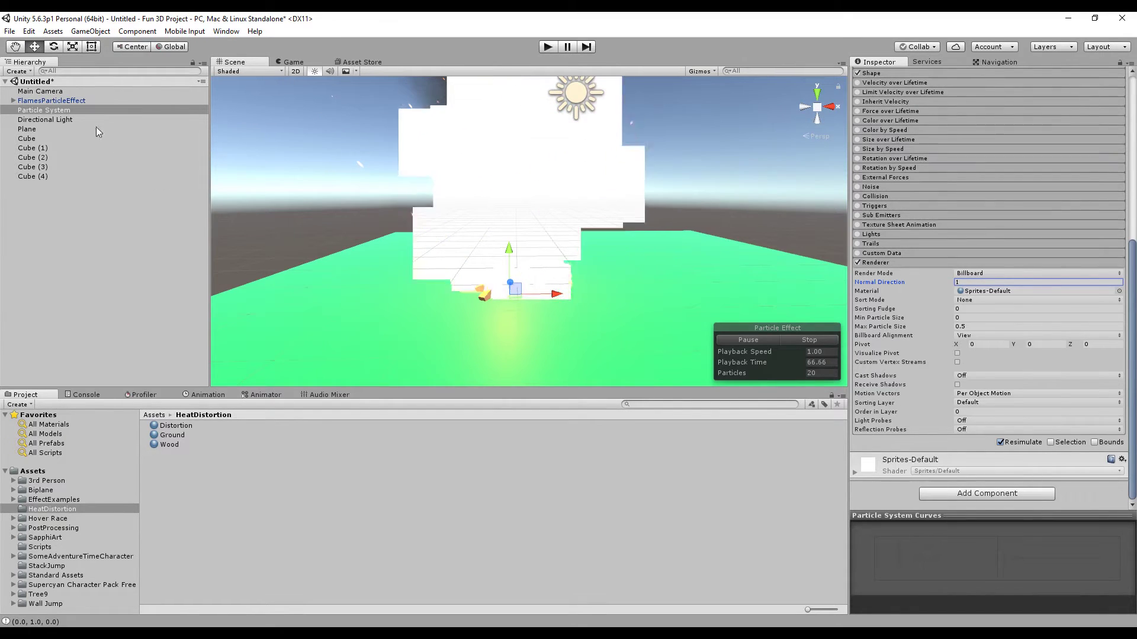
click(905, 430)
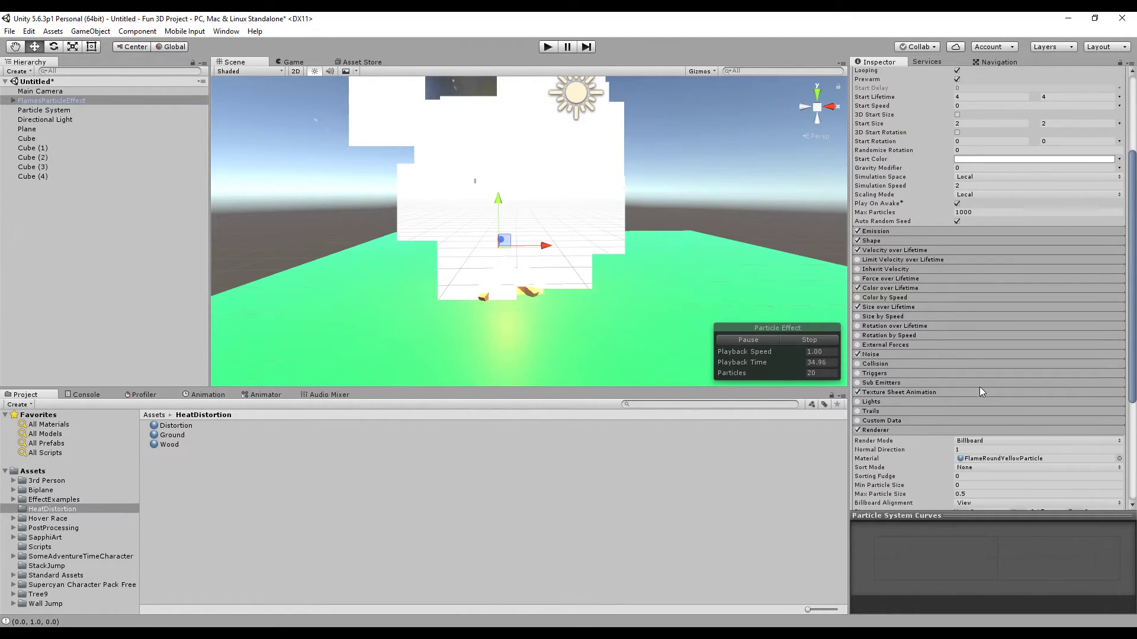
scroll(980, 391, down, 5)
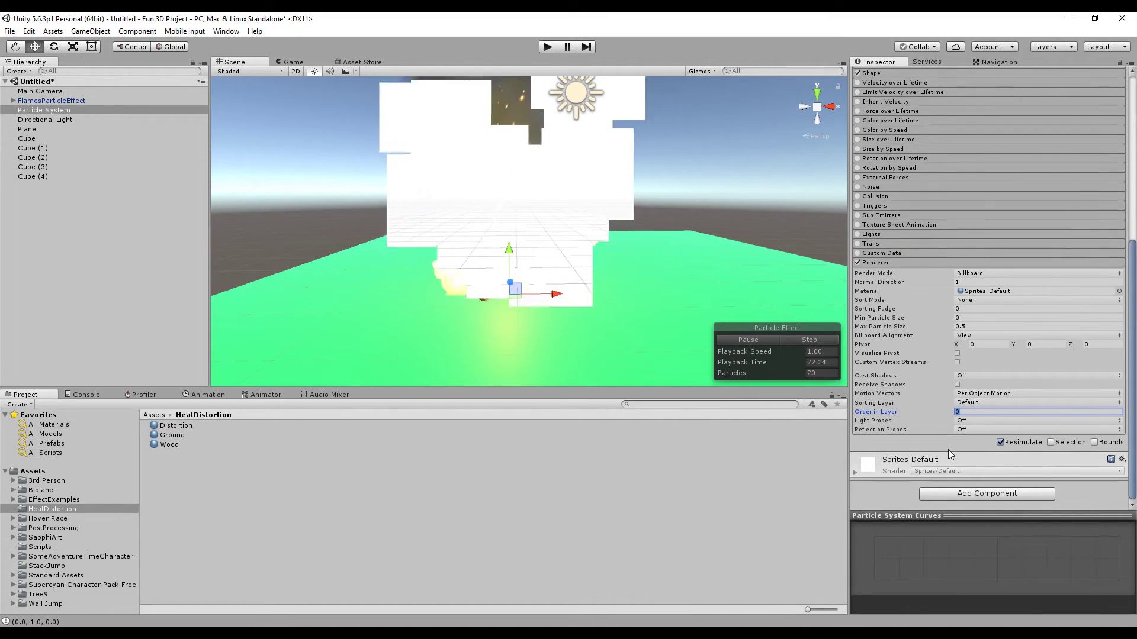
text(10)
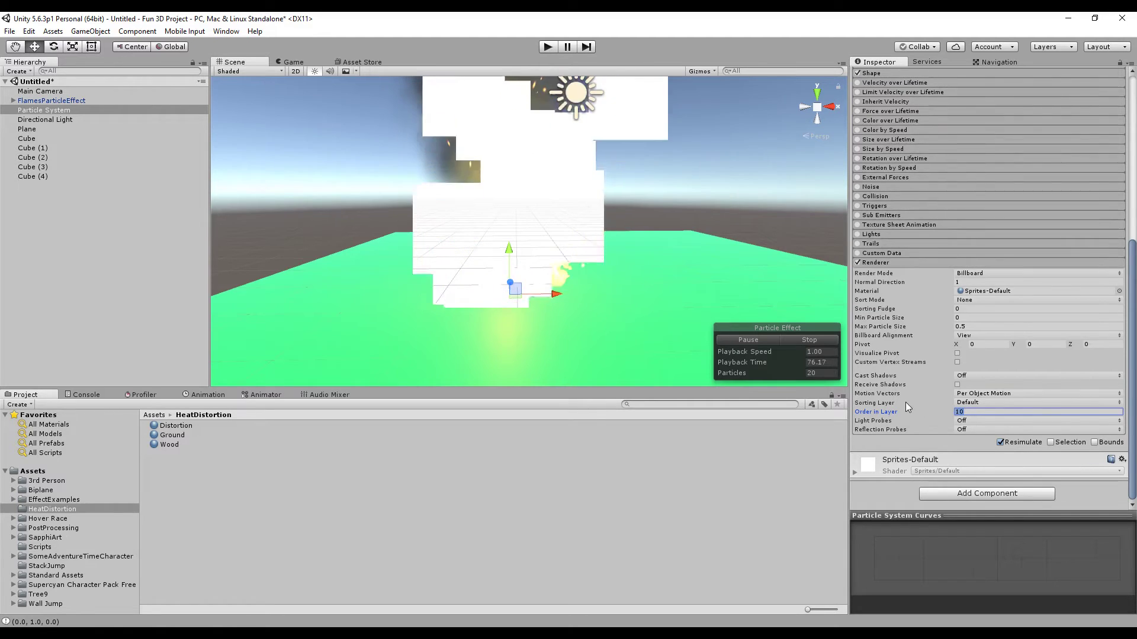
text(1)
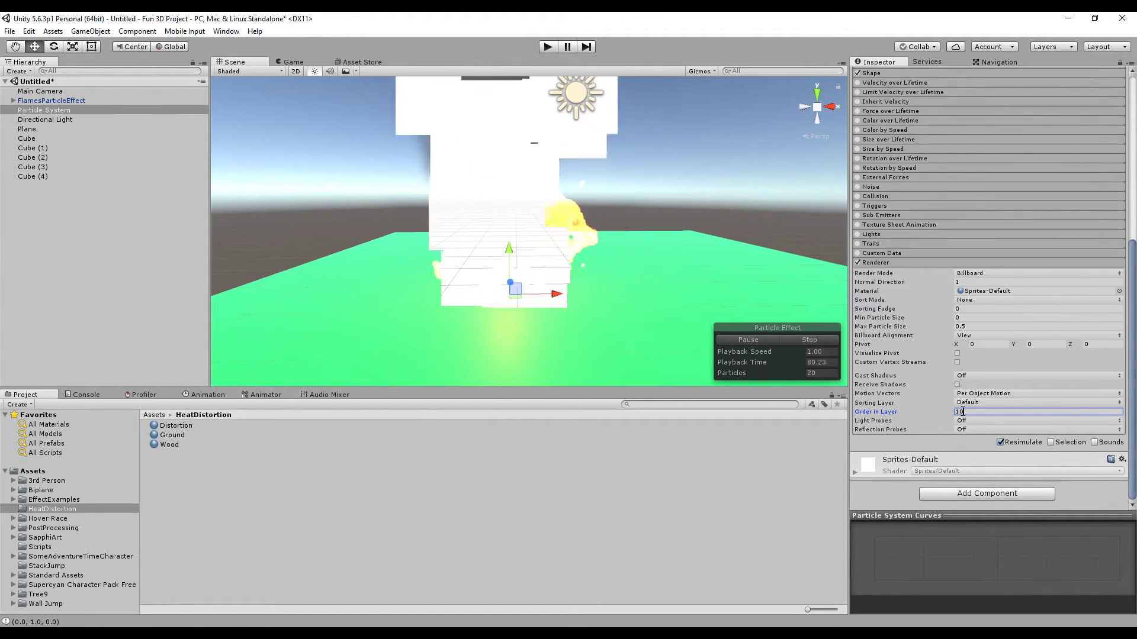
text(0)
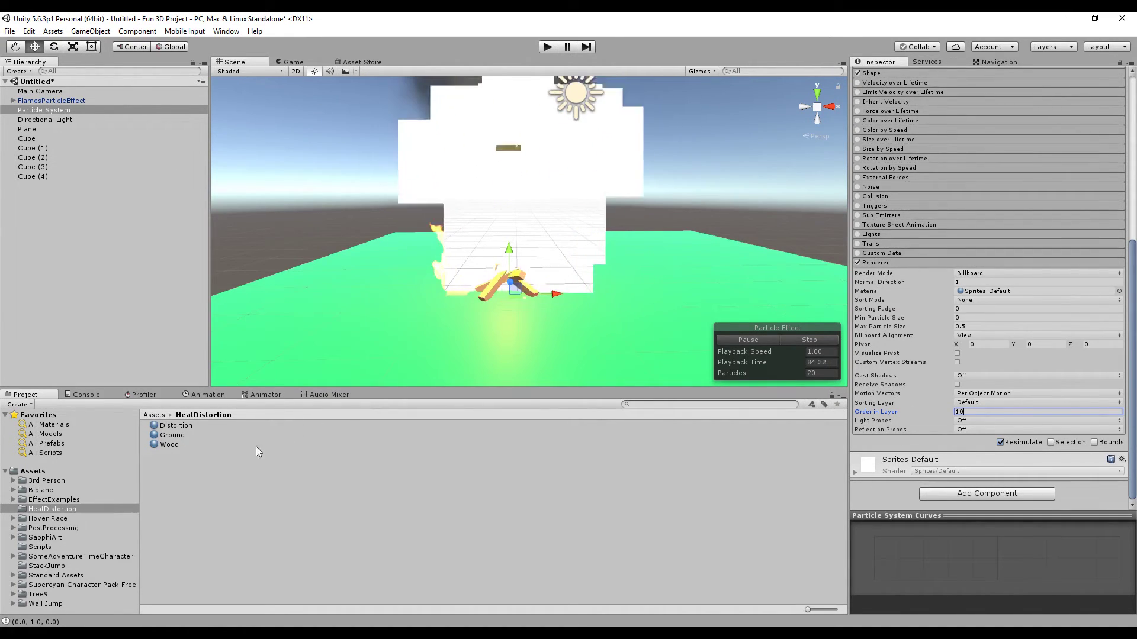
- Apply the Distortion material to the Particle System and check the campfire effect in the Scene and Game views
drag(172, 426, 876, 505)
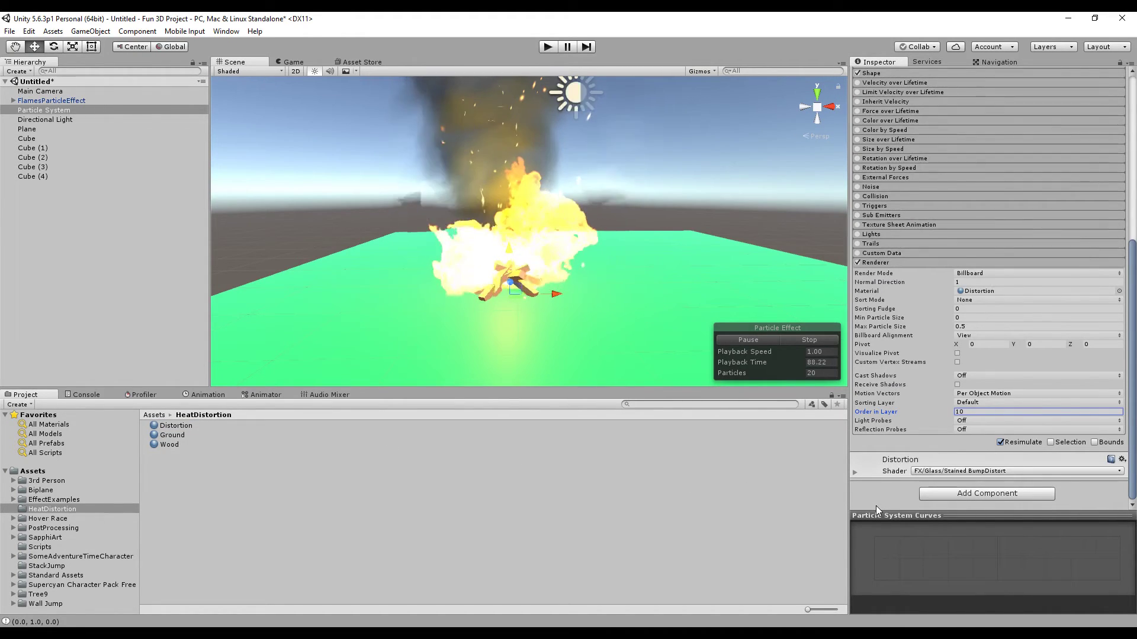
scroll(582, 228, down, 3)
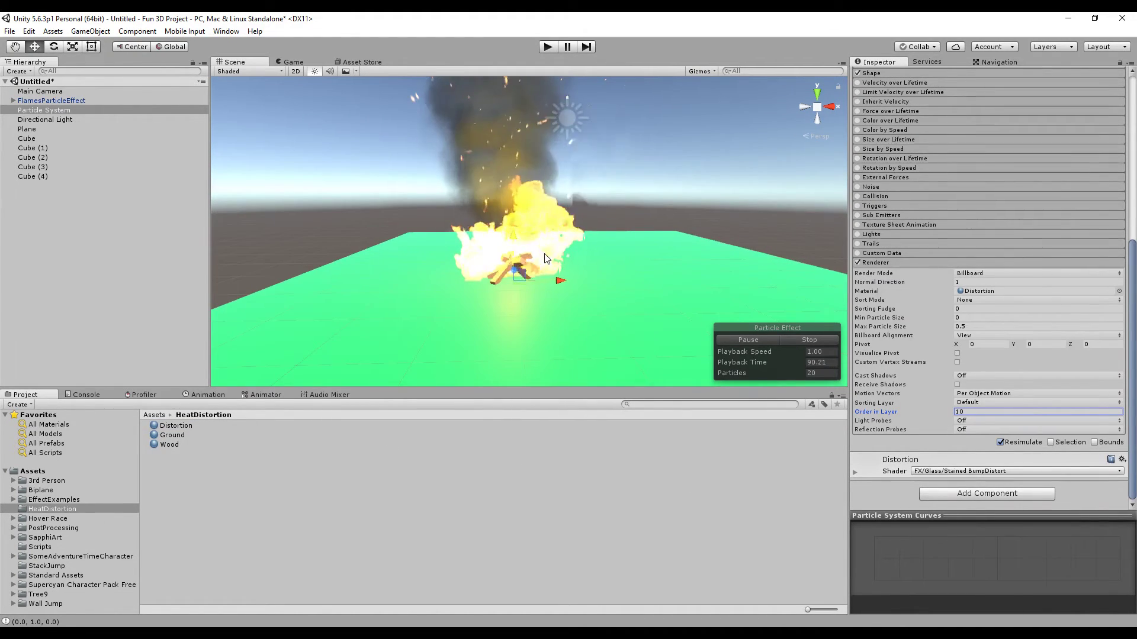
scroll(579, 216, up, 1)
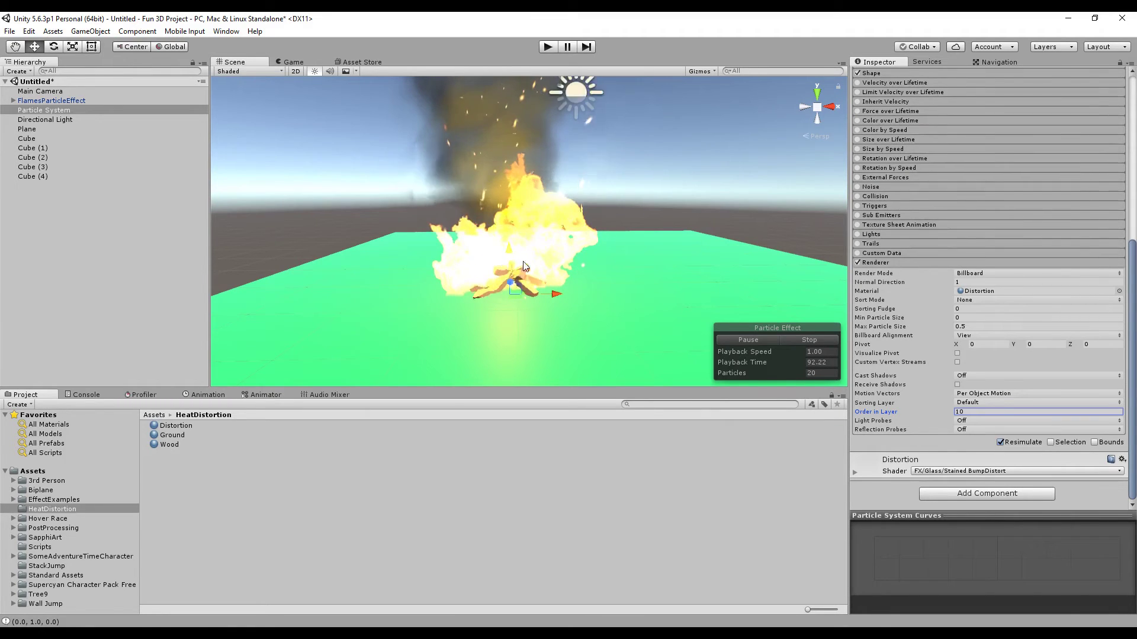
scroll(549, 245, down, 1)
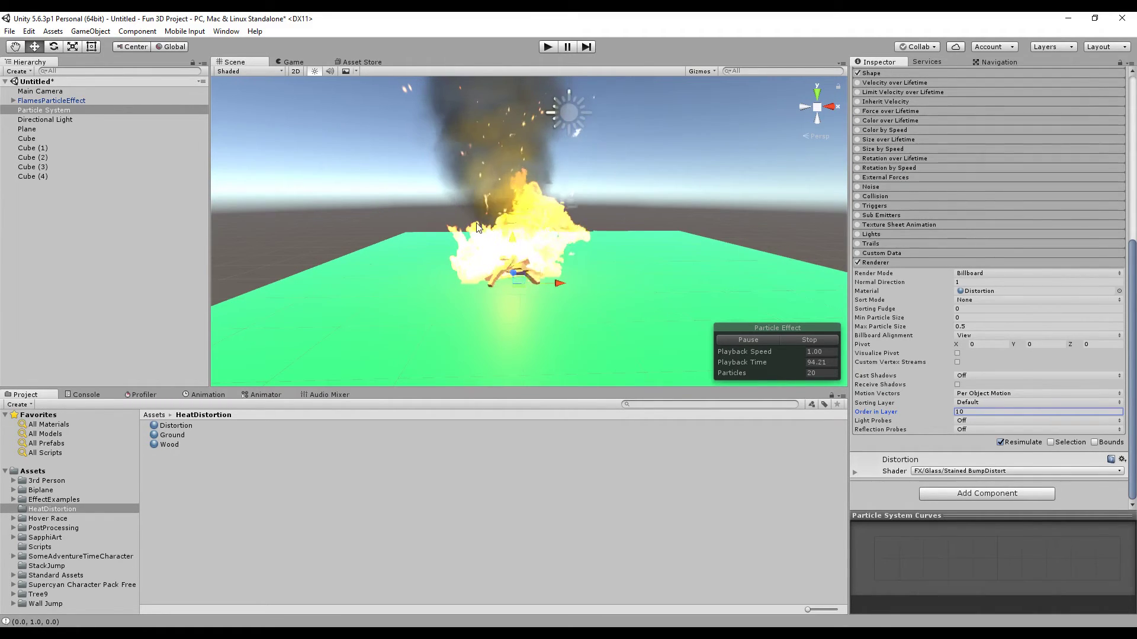
click(293, 62)
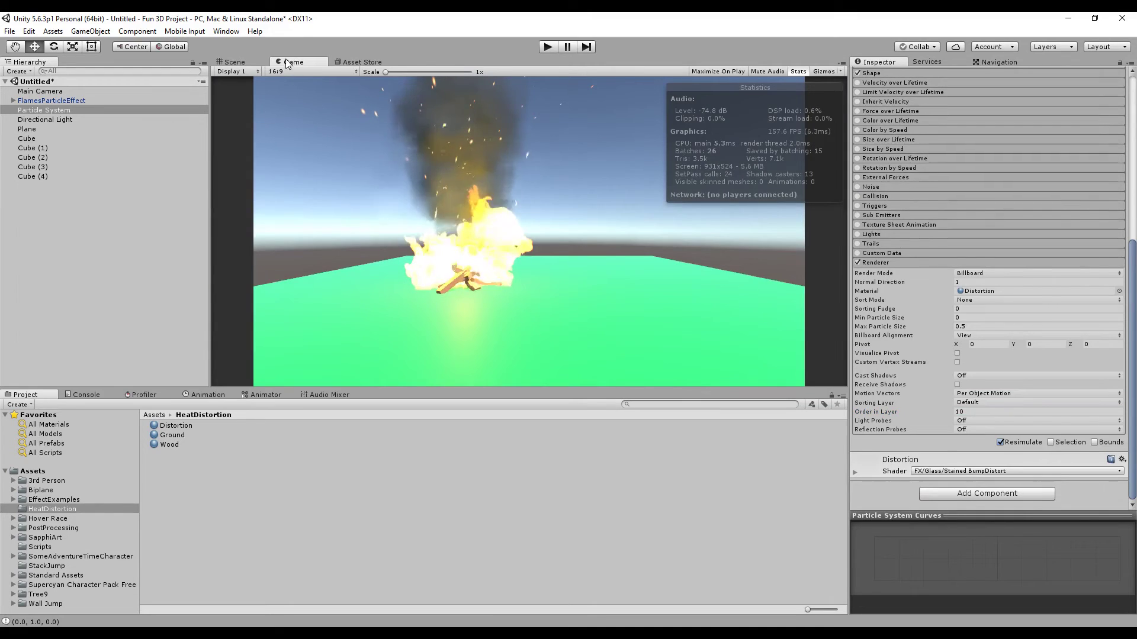
click(230, 61)
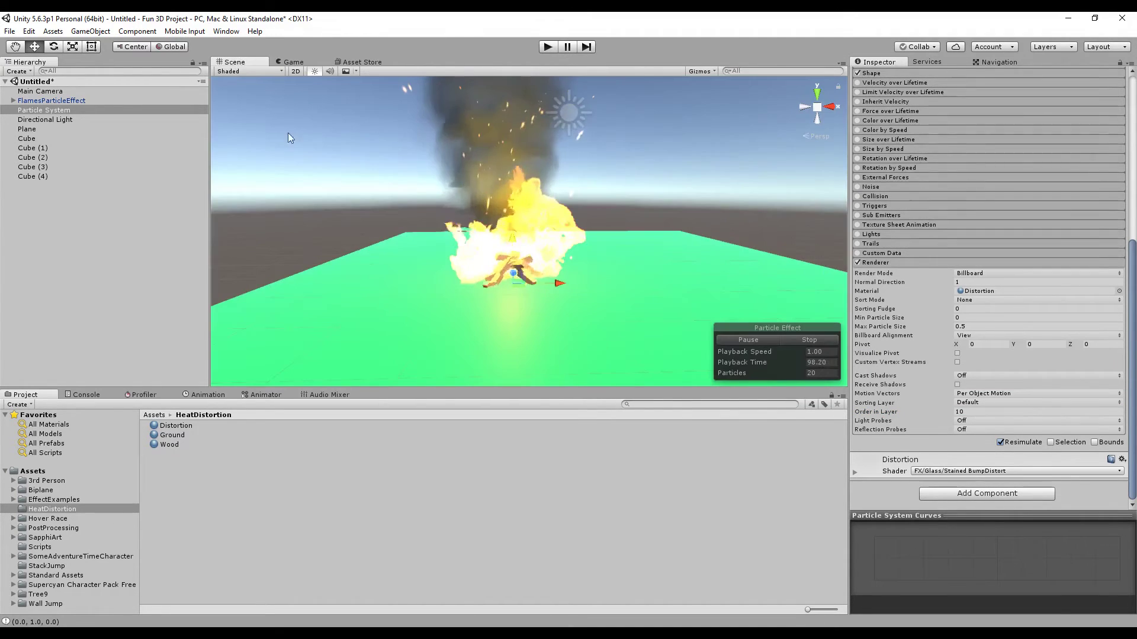
- Align the Main Camera with a Scene view looking down at the campfire from its opposite side, and show the Game view
alt+drag(421, 249, 755, 296)
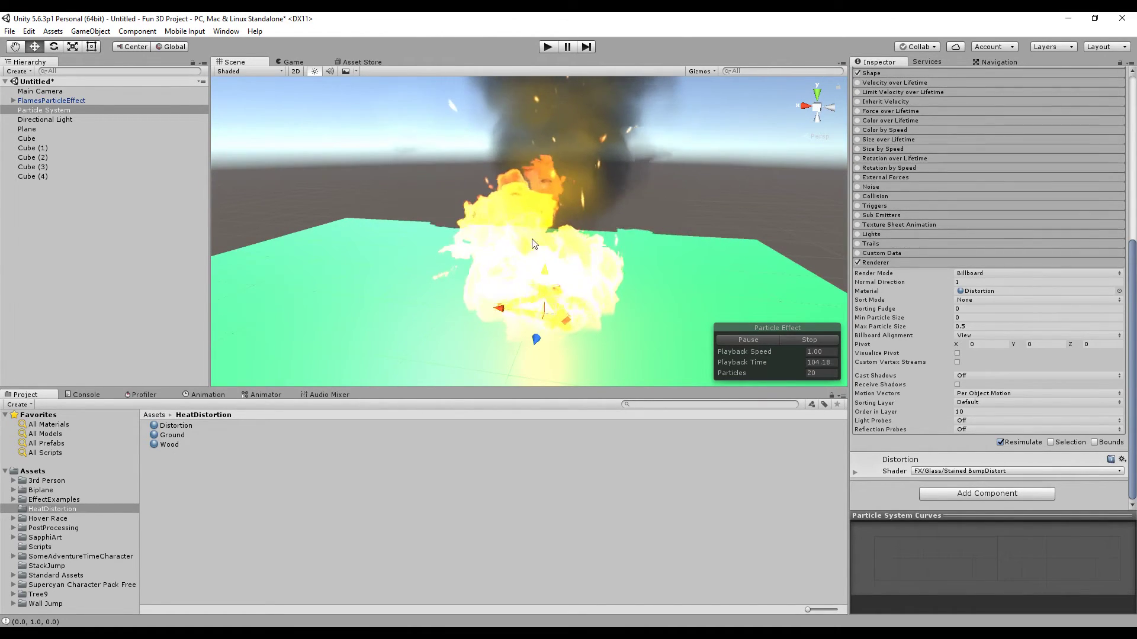
alt+drag(488, 214, 578, 267)
click(41, 92)
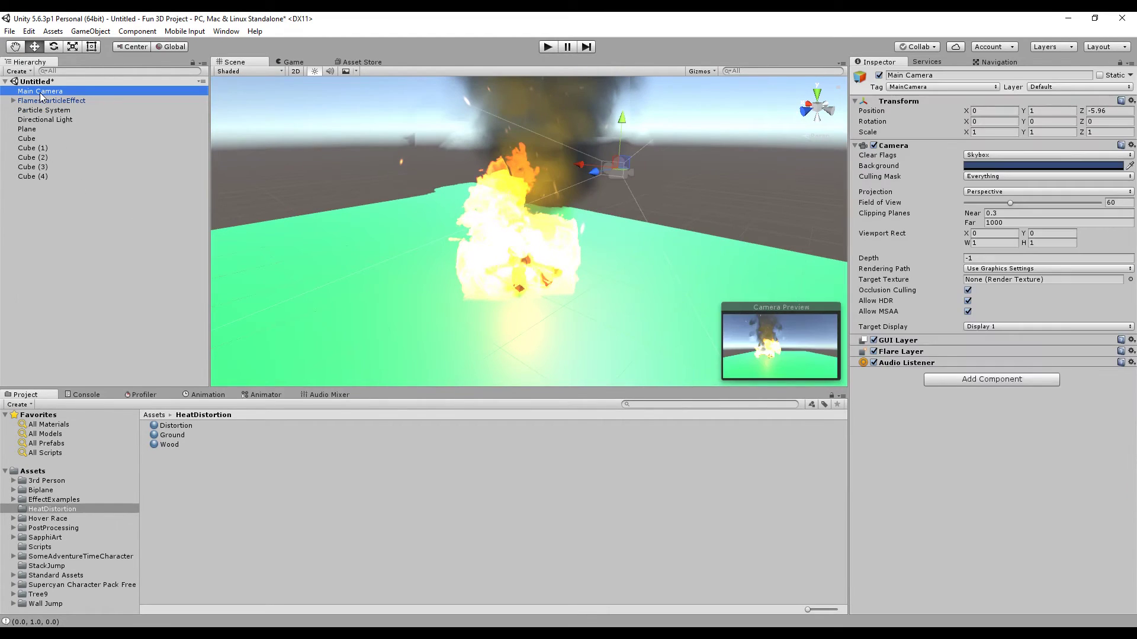
key(ctrl+shift+f)
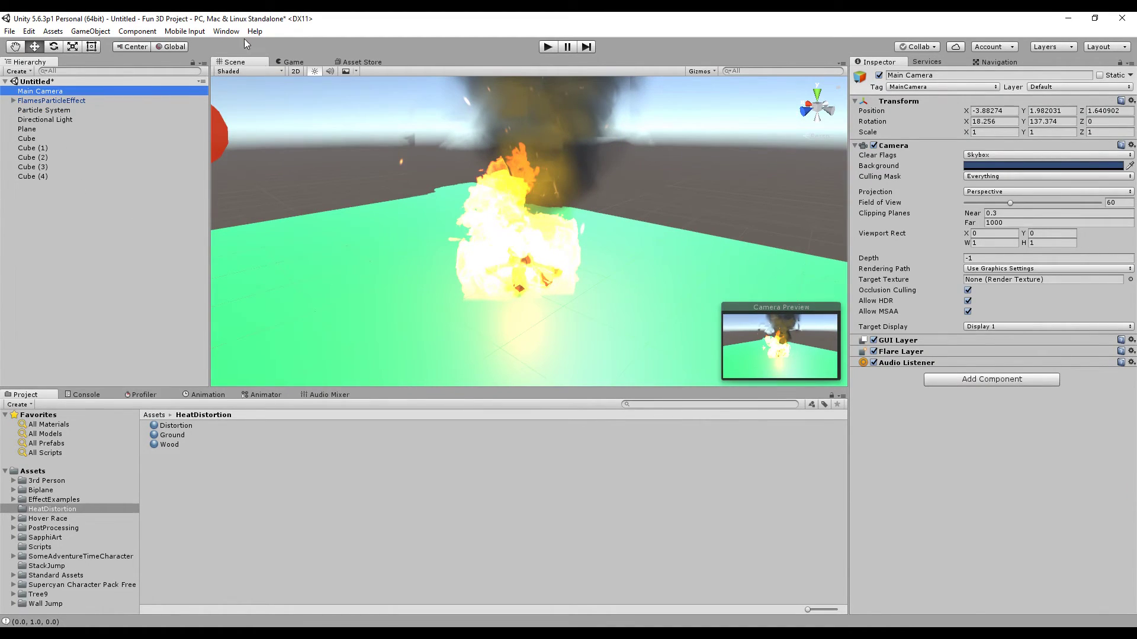
click(300, 63)
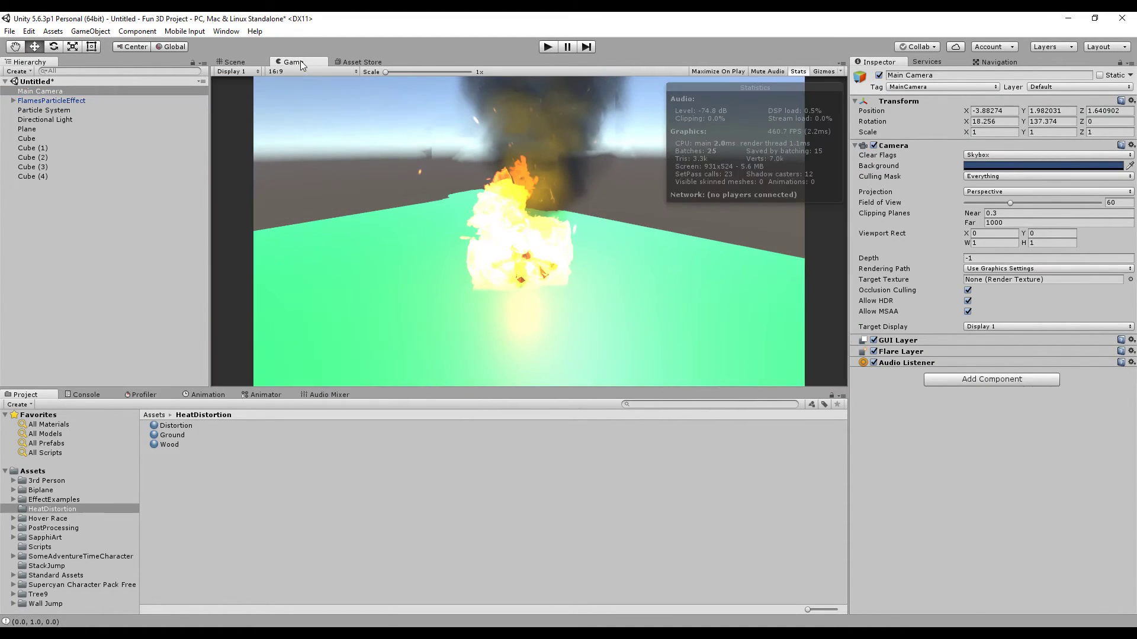
- Play the scene and check the Particle System's renderer and material settings while the campfire effect runs
click(547, 47)
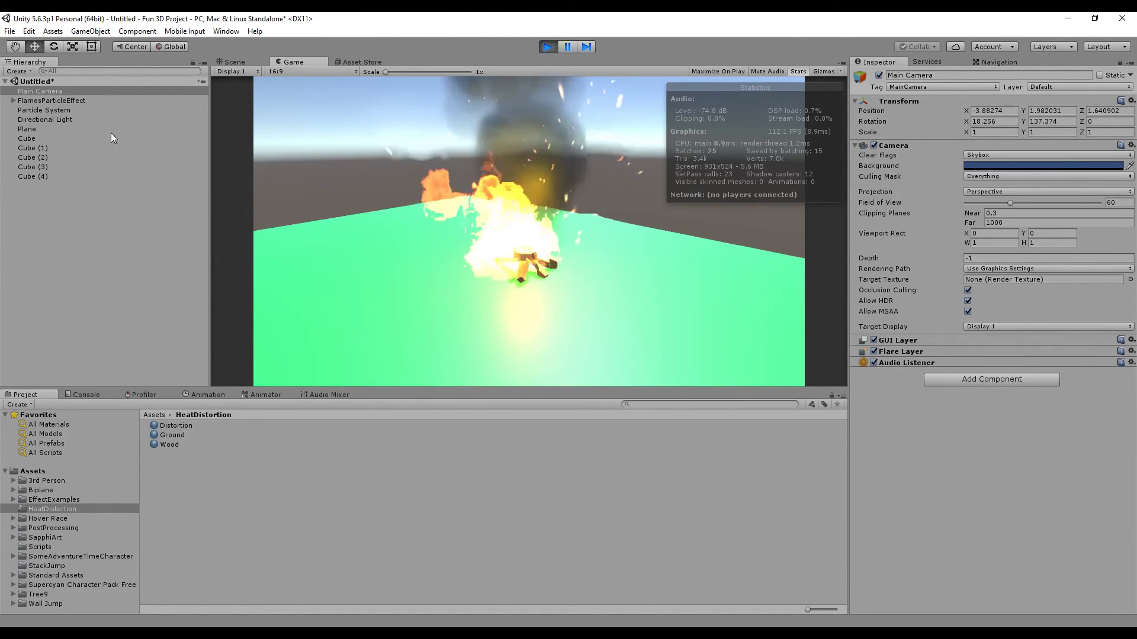
click(56, 110)
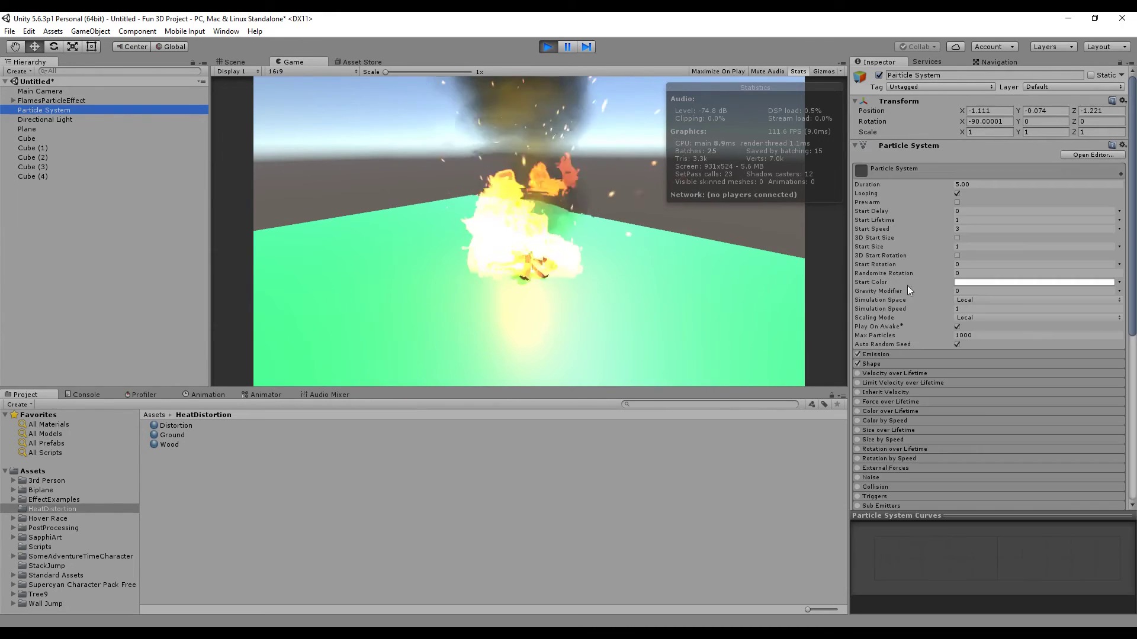
scroll(984, 439, down, 5)
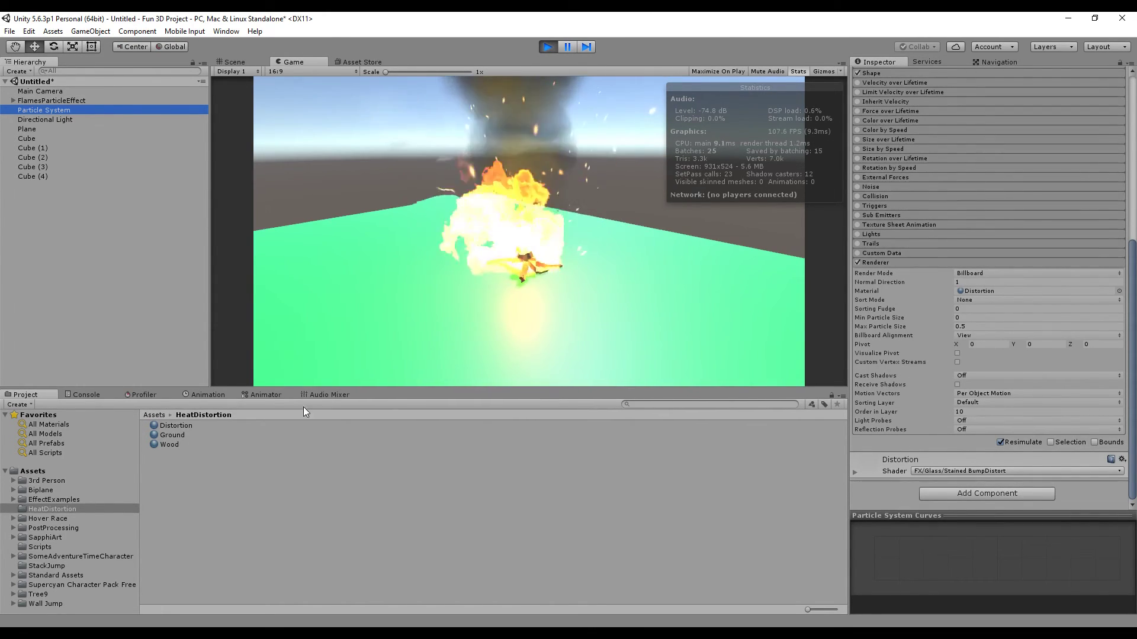
- Set the Distortion material's distortion amount to 5, and switch to the browser's Patreon post on the Unity heat distortion effect
click(177, 426)
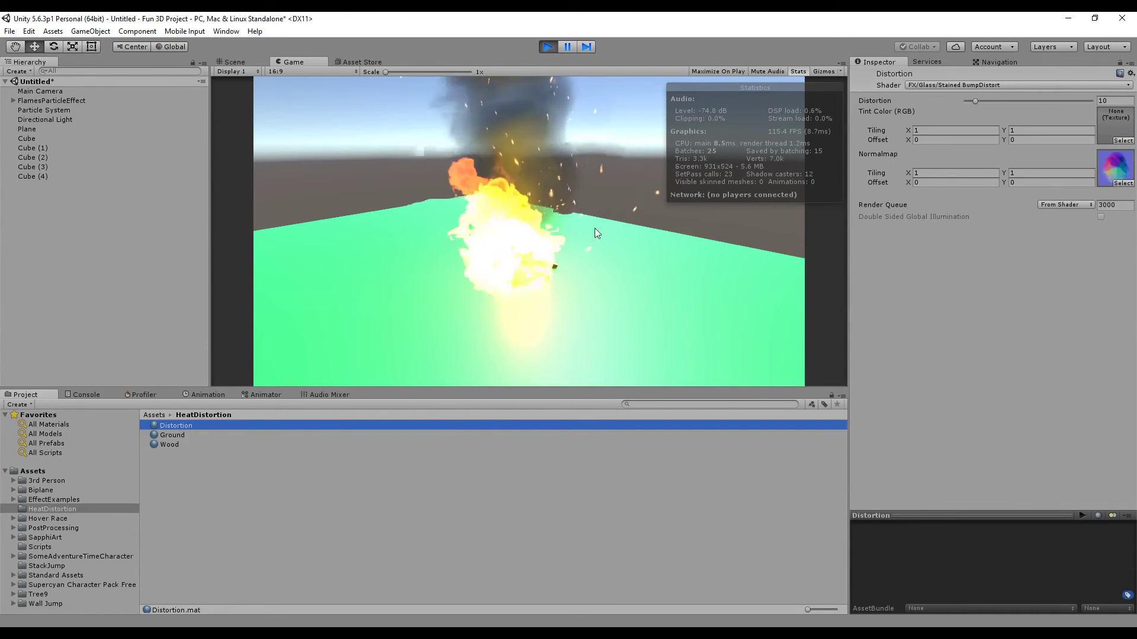
click(1102, 100)
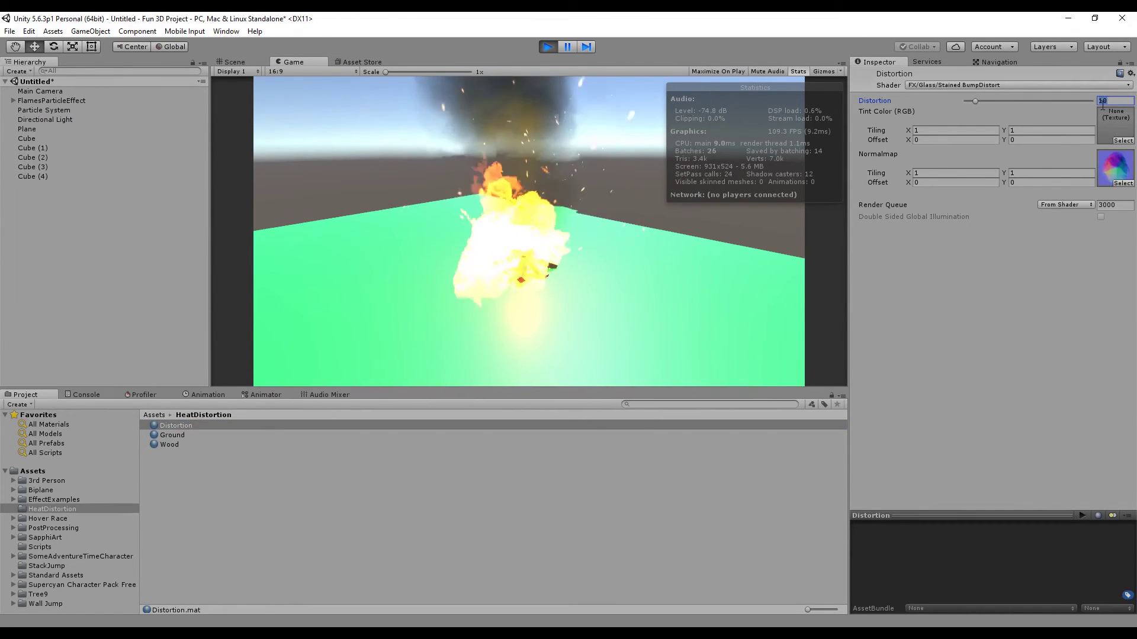
text(6)
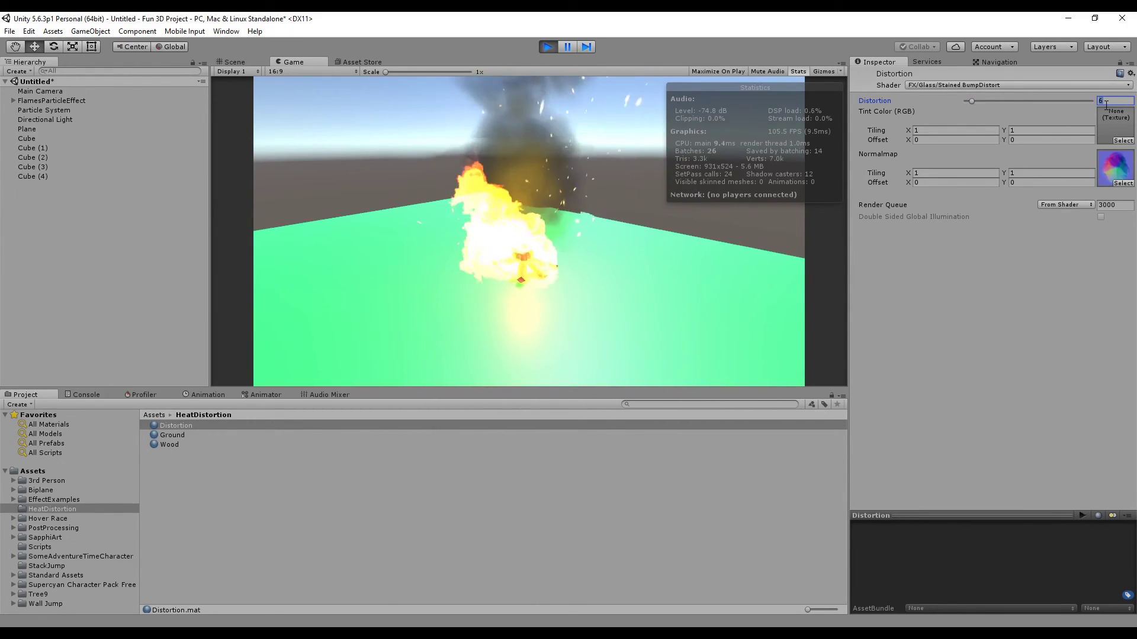
text(5)
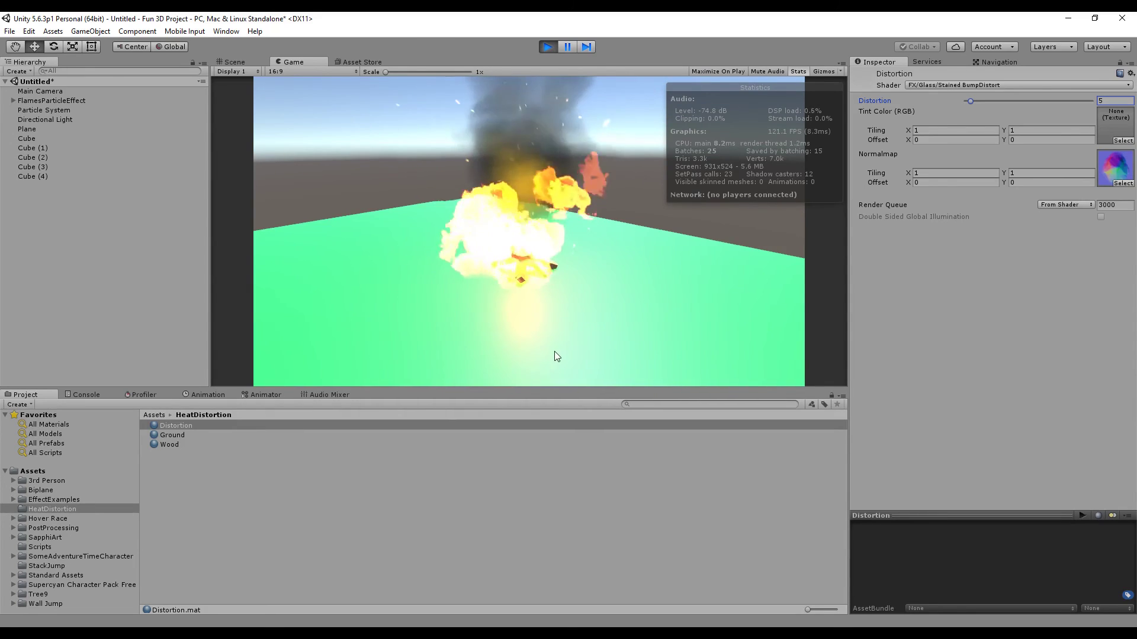
key(alt+Tab)
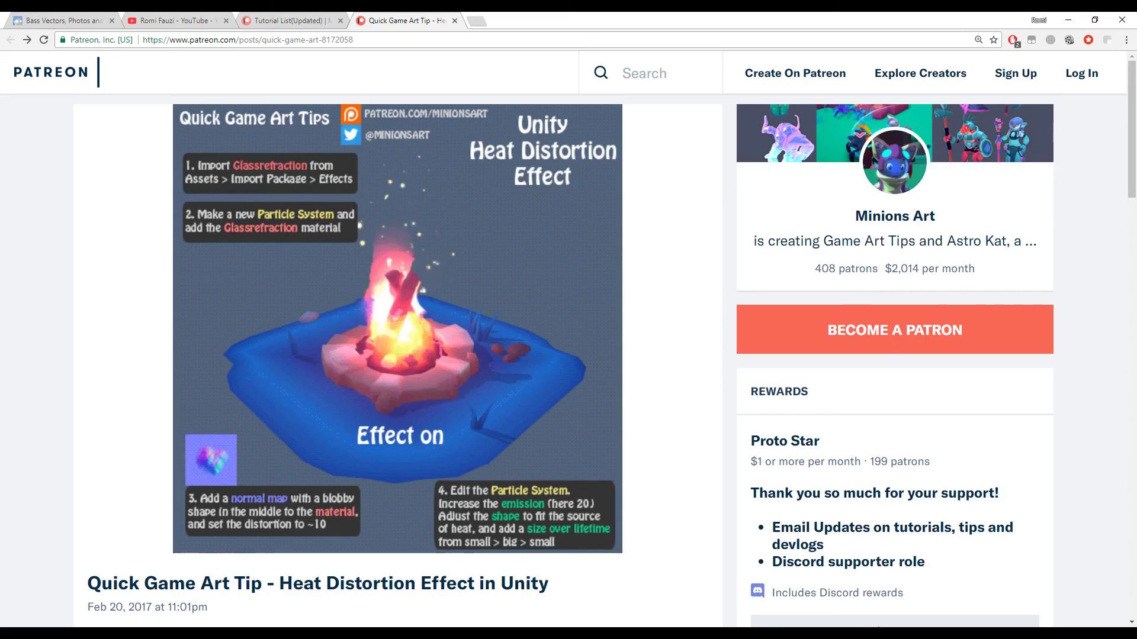